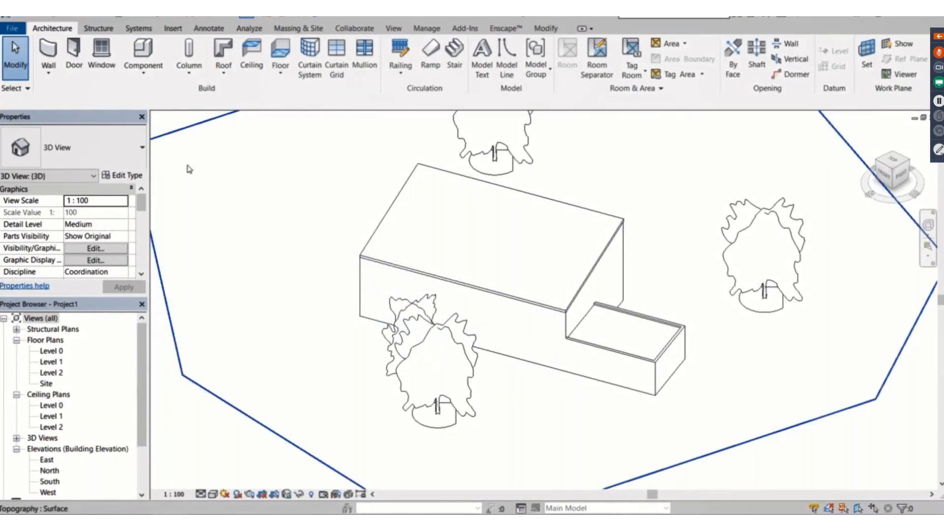
- Create a new family from the Metric Window template in the English template folder
left_click(21, 32)
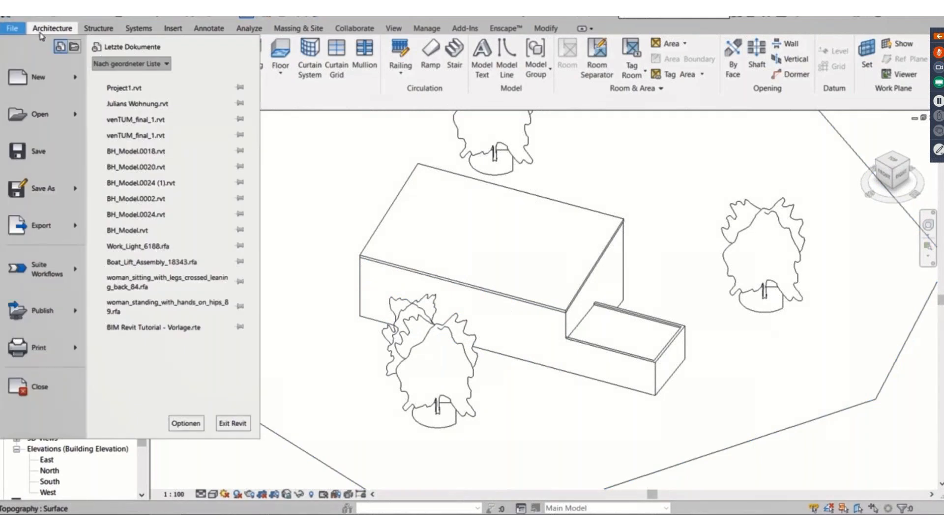
mouse_move(77, 87)
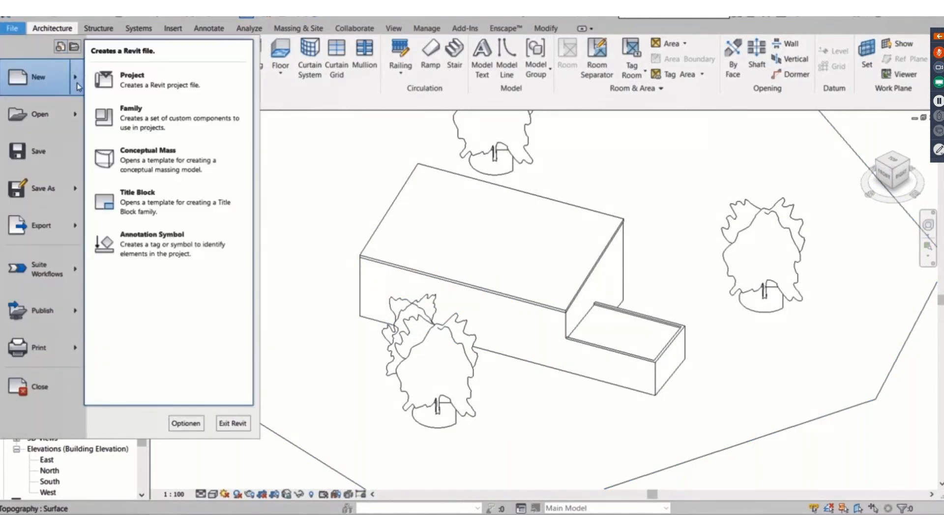
left_click(162, 127)
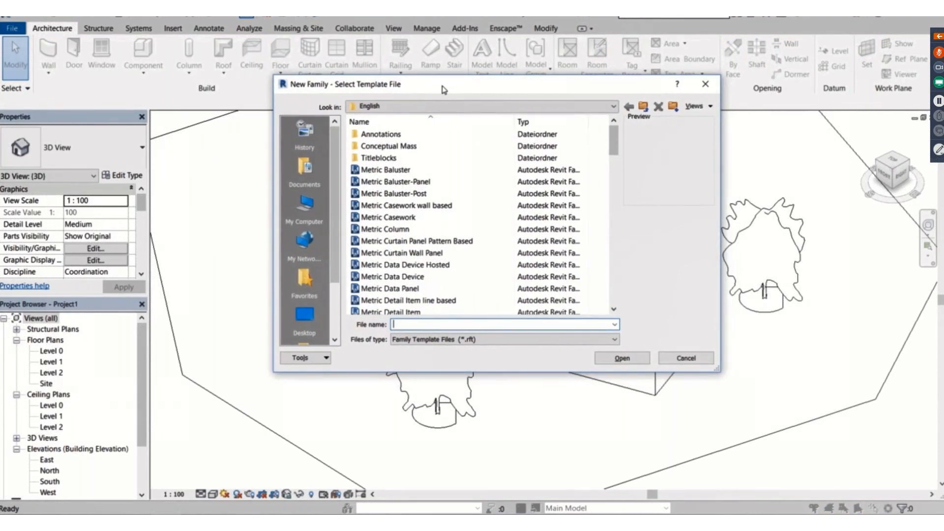
scroll(433, 181, "down", 4)
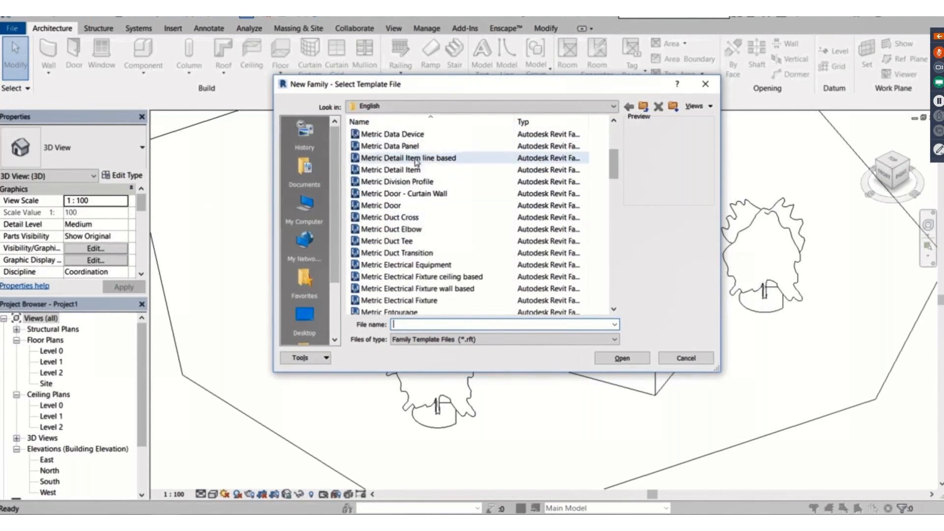
scroll(417, 160, "down", 2)
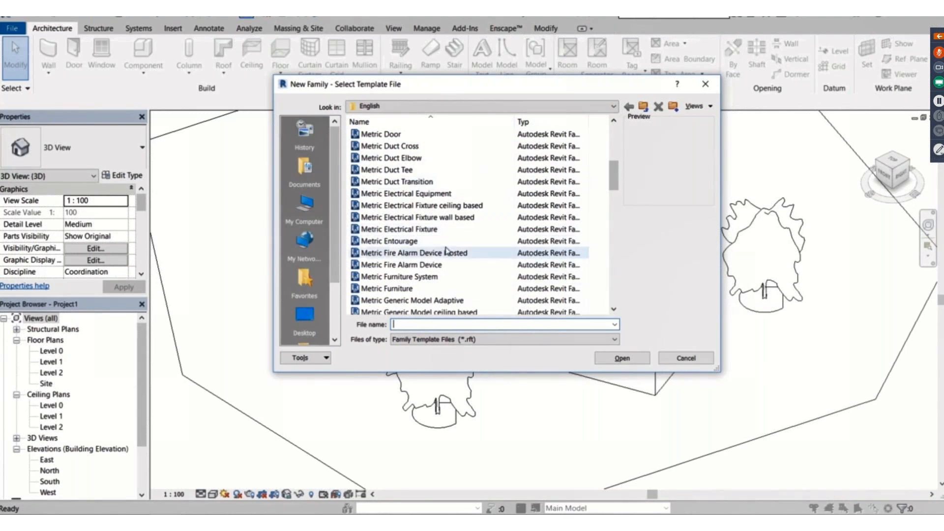
scroll(414, 179, "down", 3)
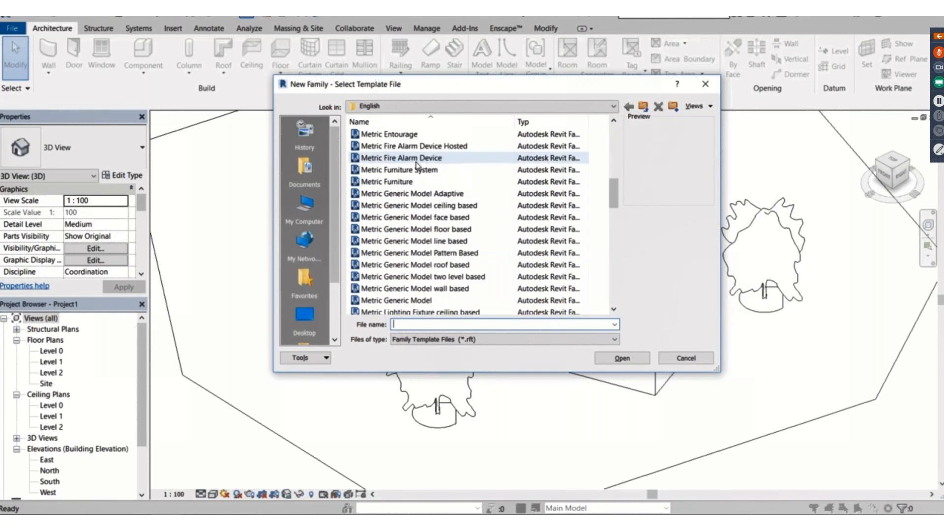
scroll(416, 183, "down", 1)
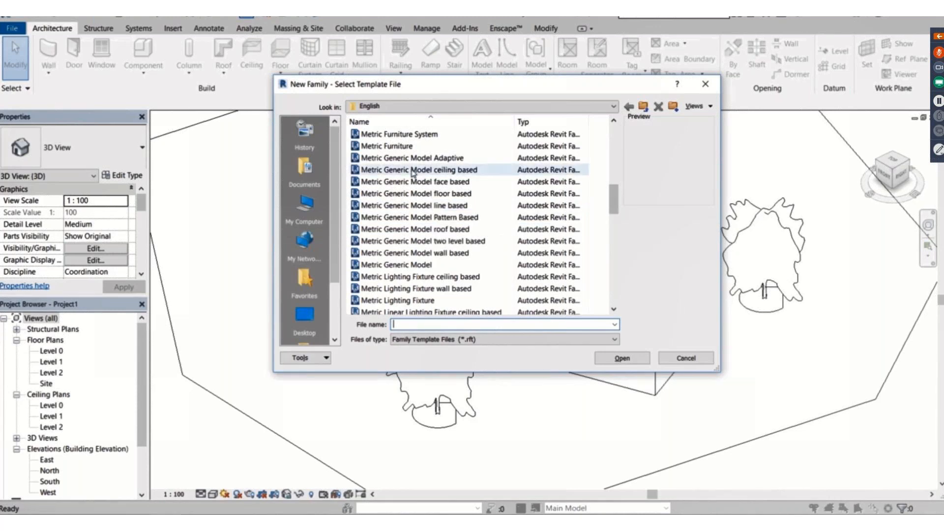
scroll(464, 240, "down", 1)
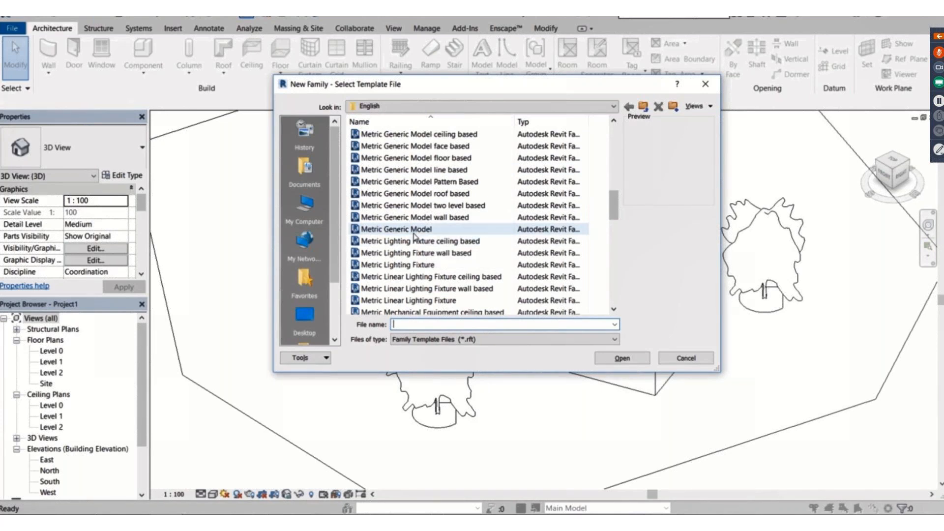
scroll(420, 170, "down", 3)
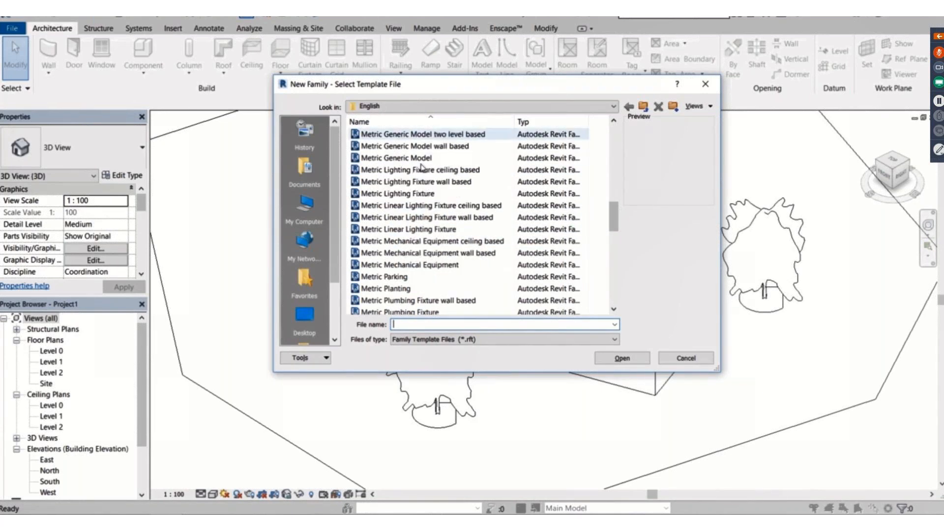
scroll(421, 167, "down", 11)
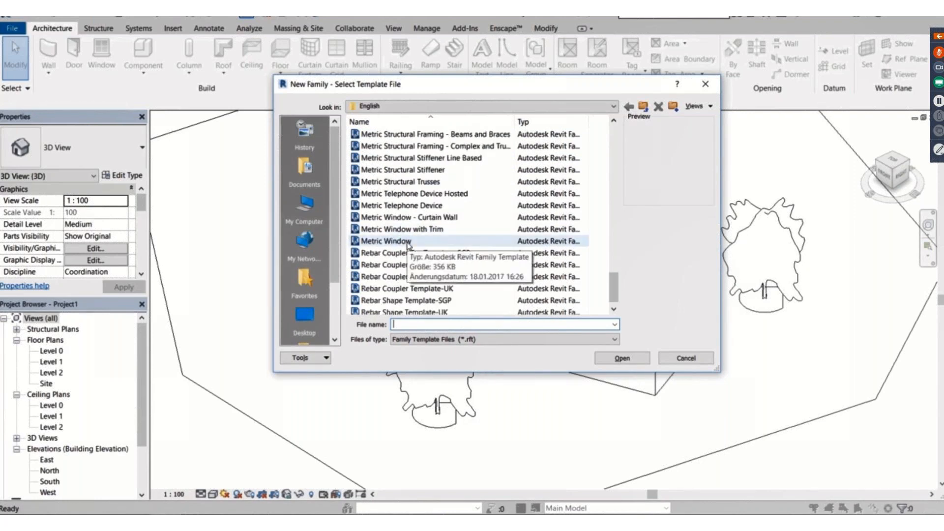
left_click(408, 244)
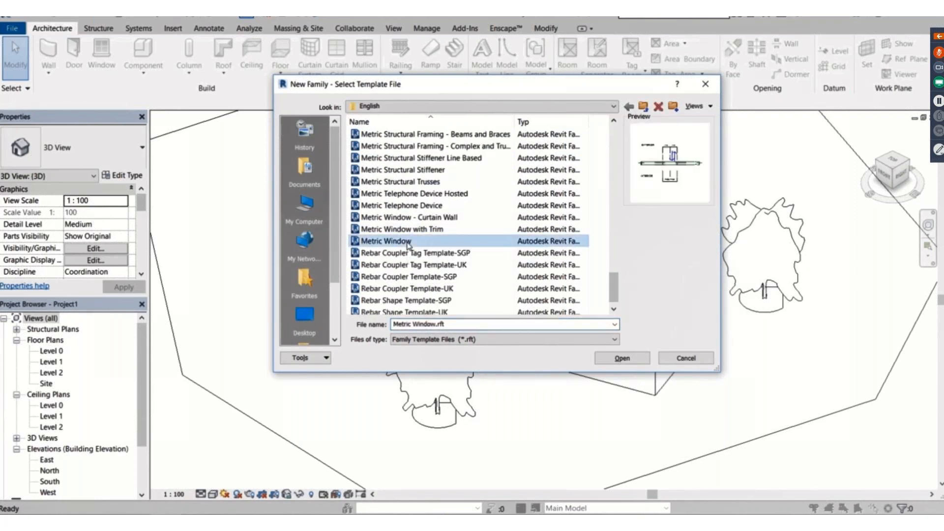
left_click(623, 359)
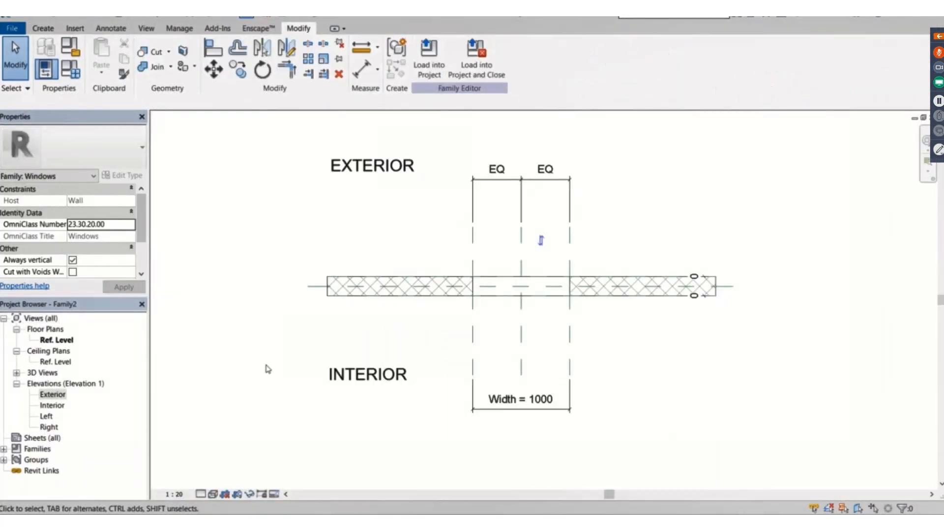
- Inspect the host wall in plan, open the Exterior elevation view and select the wall there
middle_click_drag(289, 293, 272, 306)
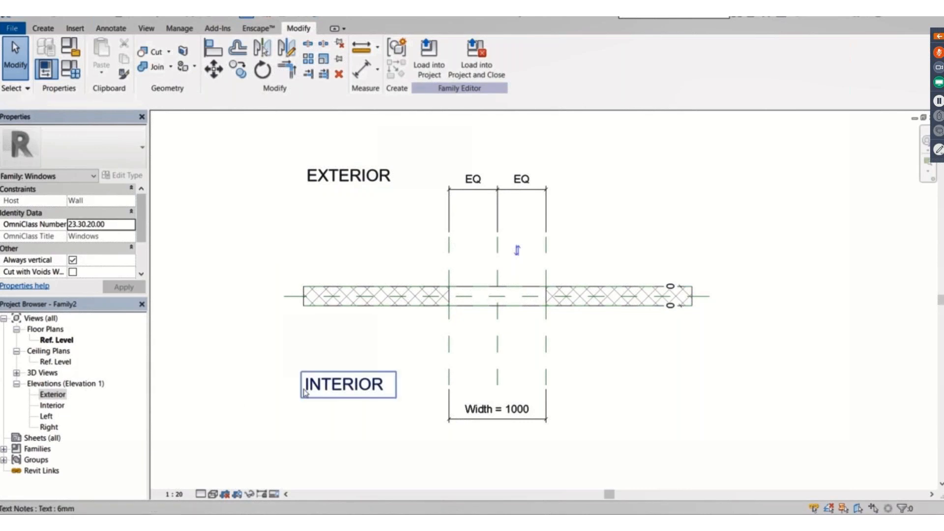
left_click(365, 300)
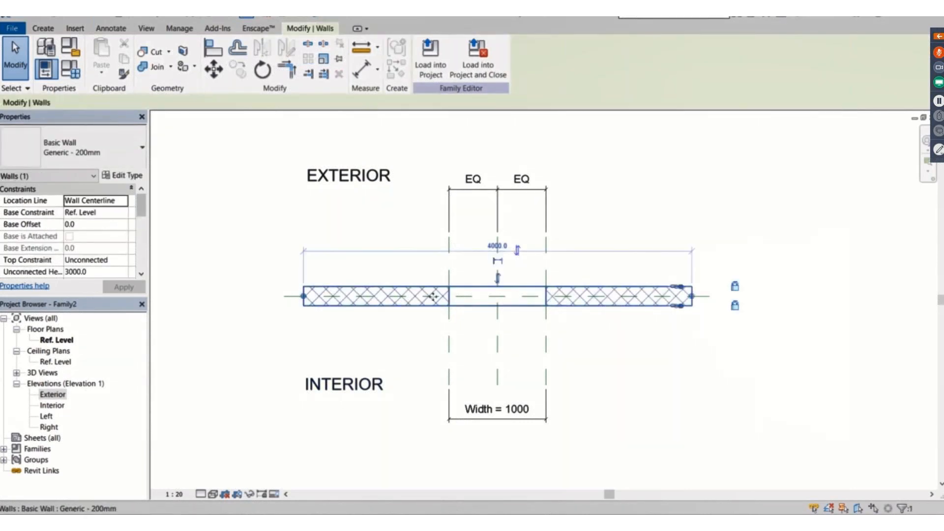
left_click(202, 412)
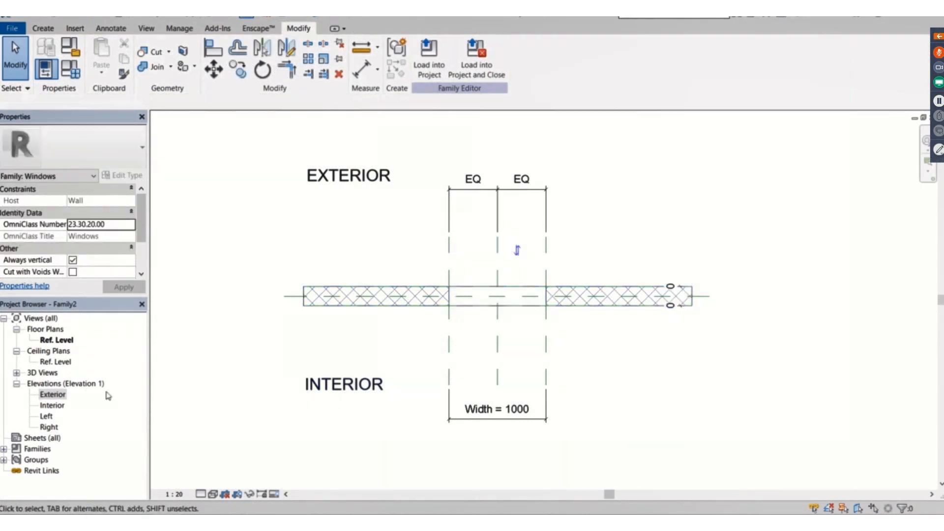
double_click(57, 396)
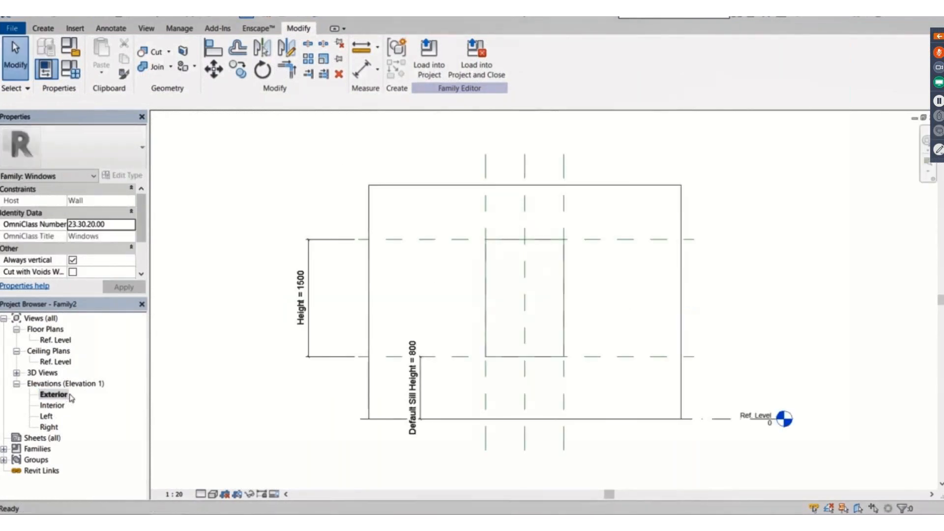
left_click(443, 316)
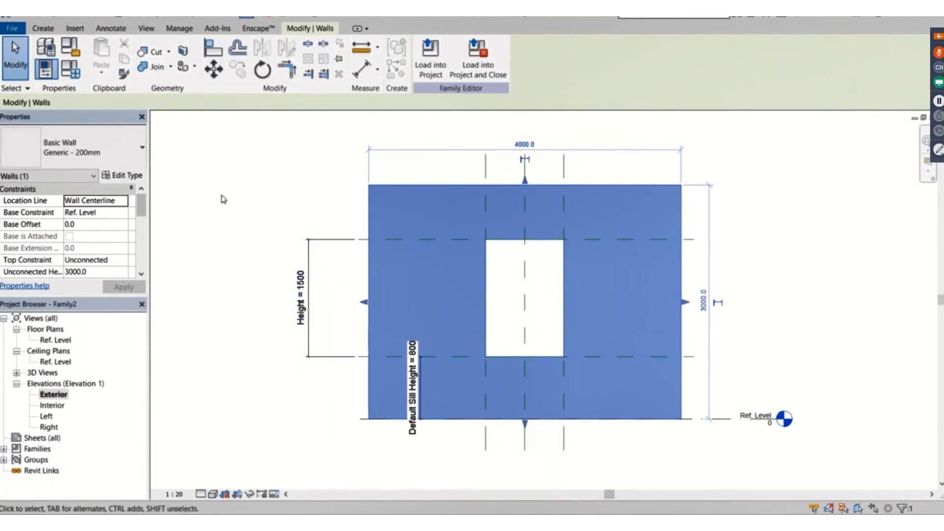
- Set the window family's Height parameter to 1000 in the family types and apply it
left_click(73, 69)
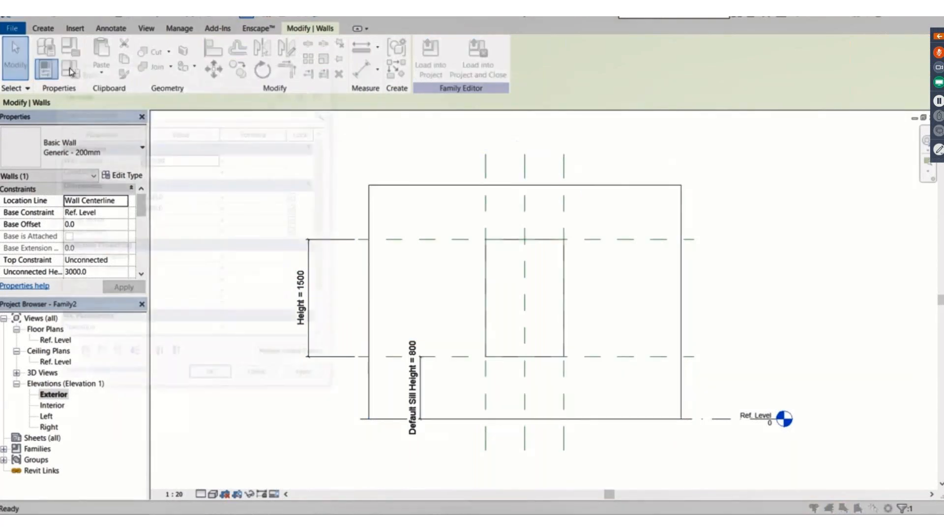
left_click_drag(218, 73, 269, 33)
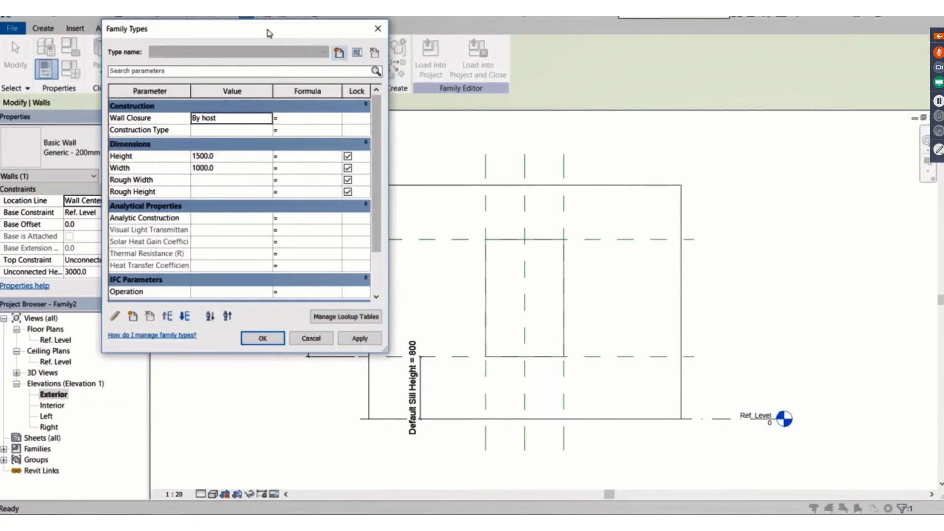
left_click(138, 157)
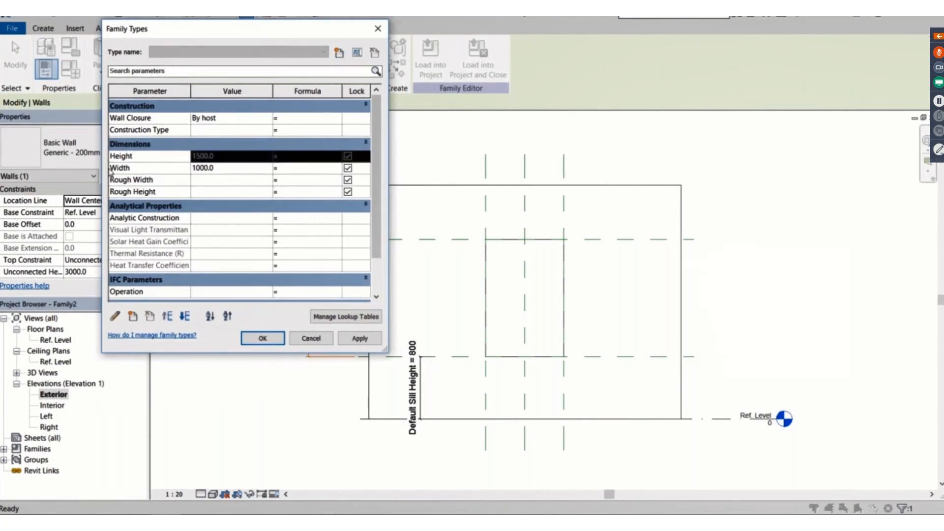
left_click(142, 171)
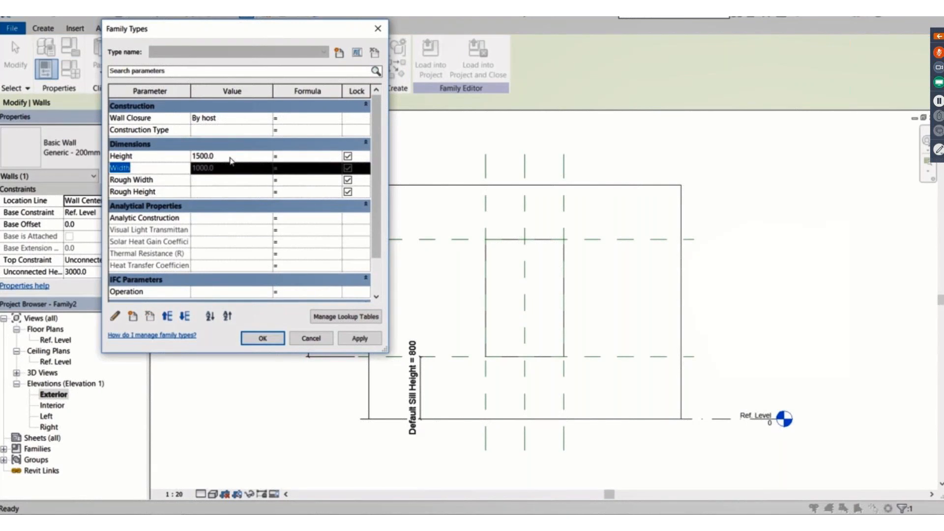
left_click(211, 156)
left_click_drag(220, 156, 178, 157)
type("1000")
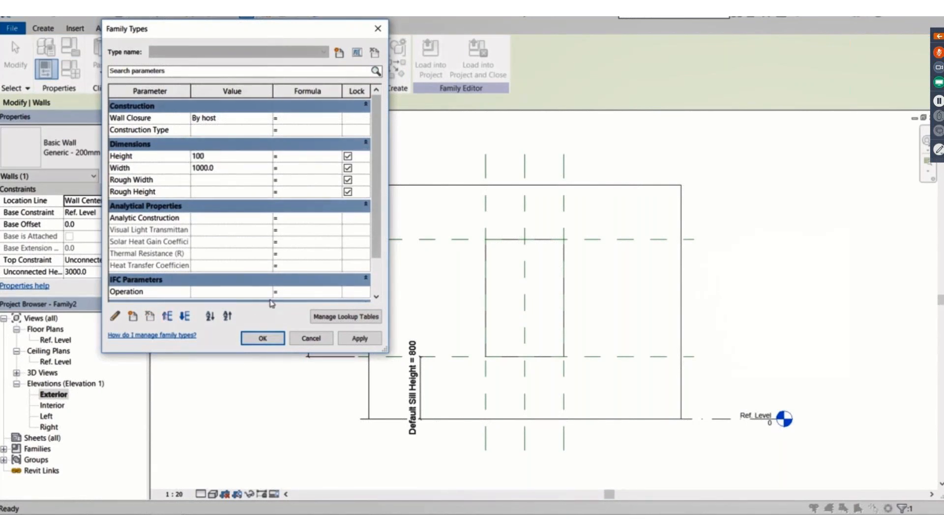
left_click(364, 339)
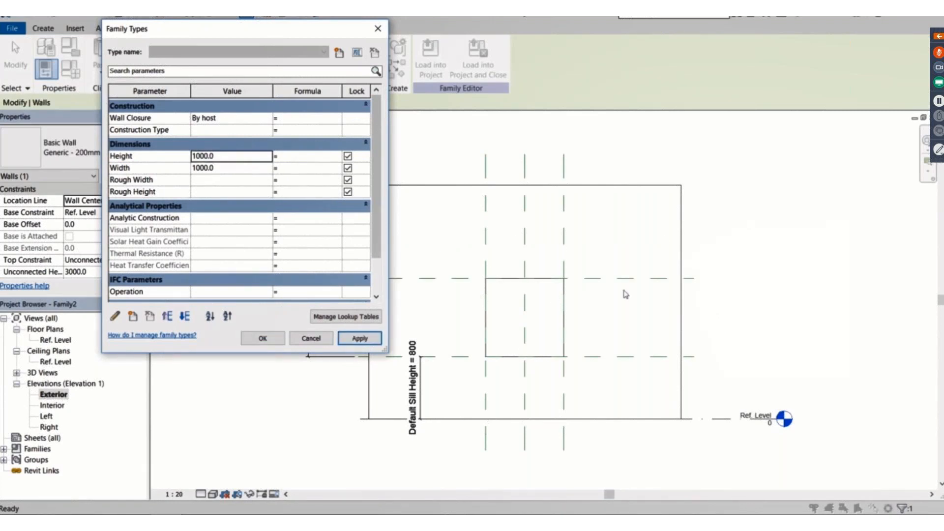
left_click(263, 338)
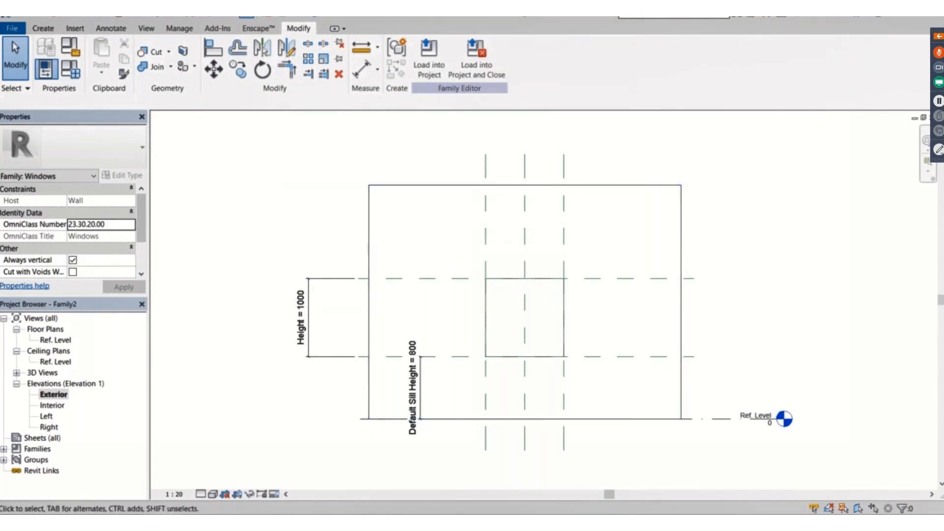
- Start an extrusion and sketch a 1000 by 1000 rectangle from corner to corner of the window opening
scroll(662, 365, "up", 1)
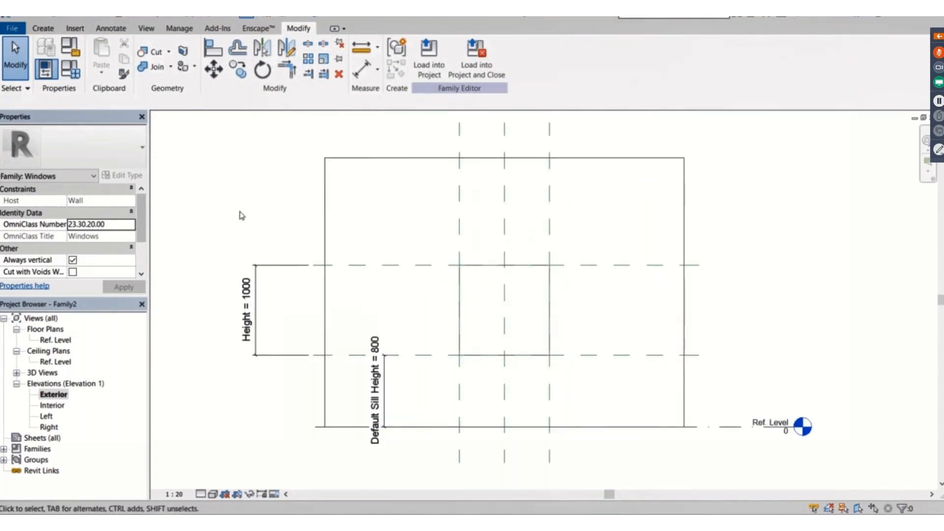
left_click(49, 28)
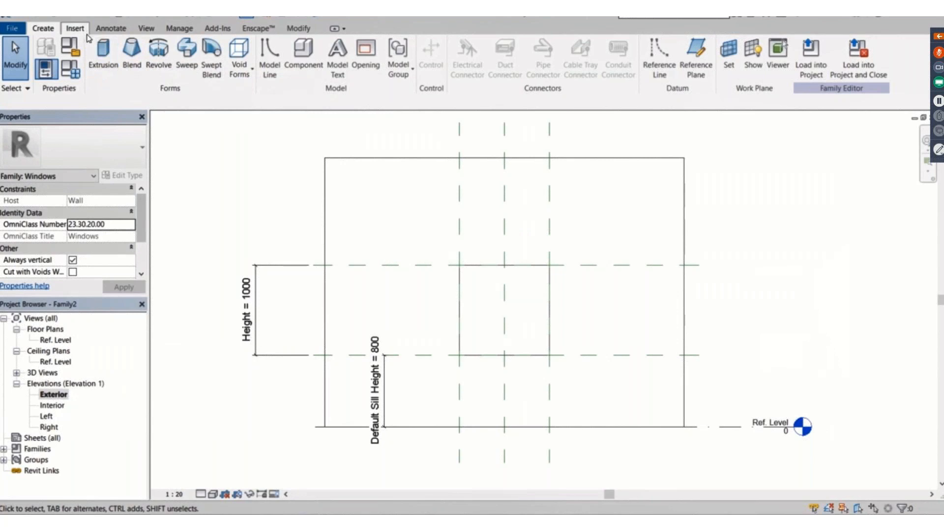
left_click(102, 54)
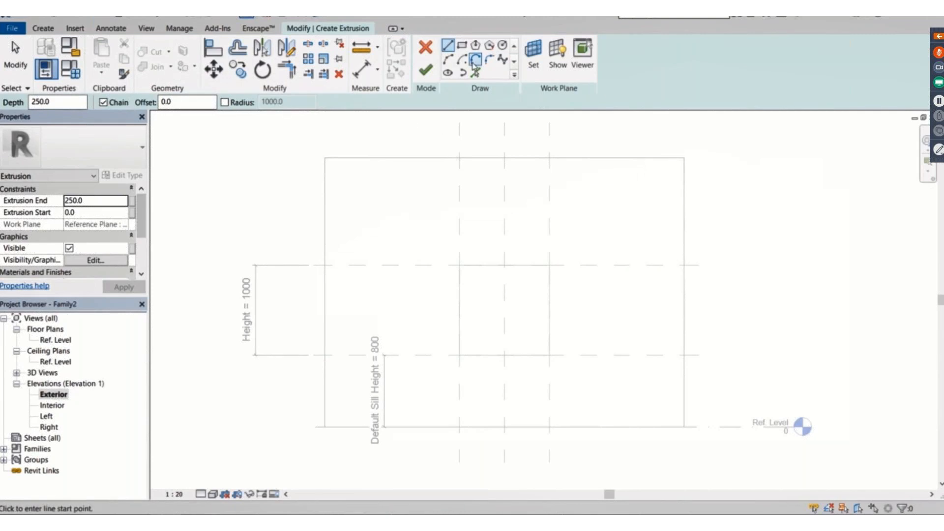
left_click(462, 47)
mouse_move(469, 218)
middle_mouse_down()
mouse_move(442, 179)
mouse_move(439, 141)
middle_mouse_up()
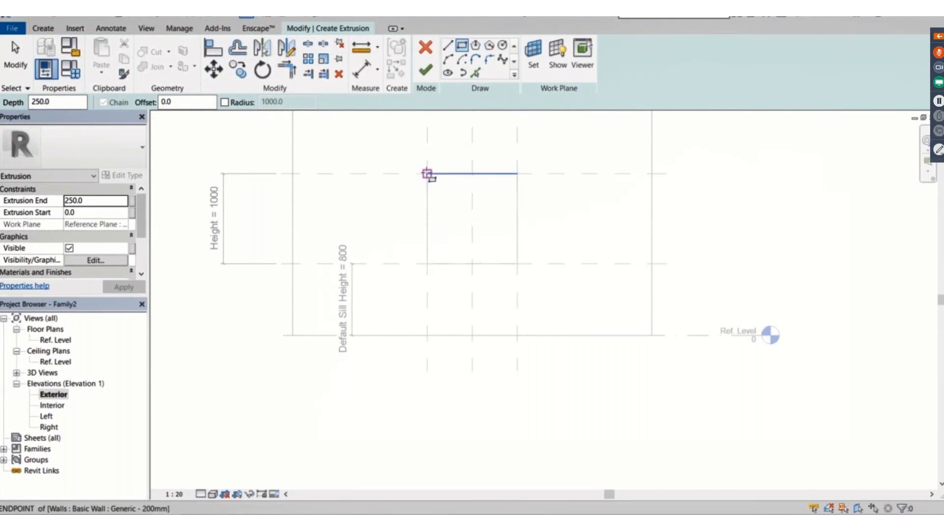
left_click(427, 173)
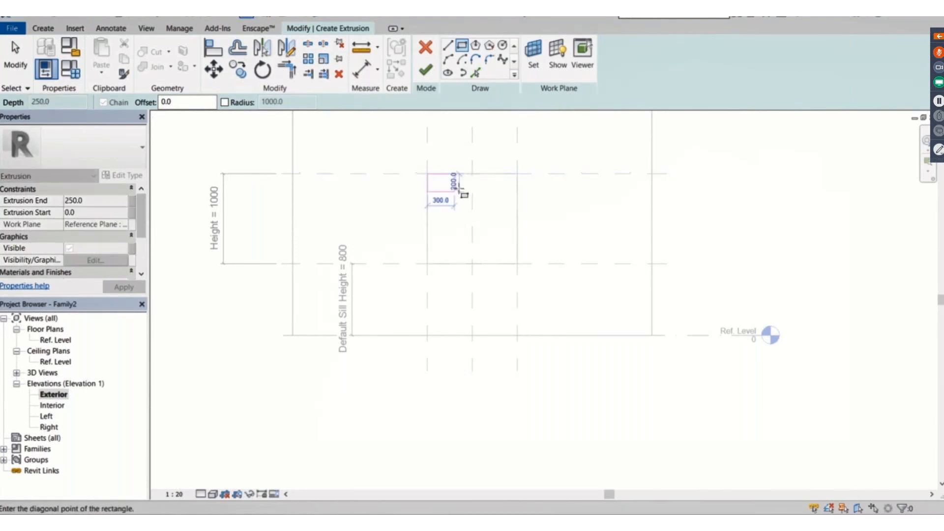
left_click(517, 264)
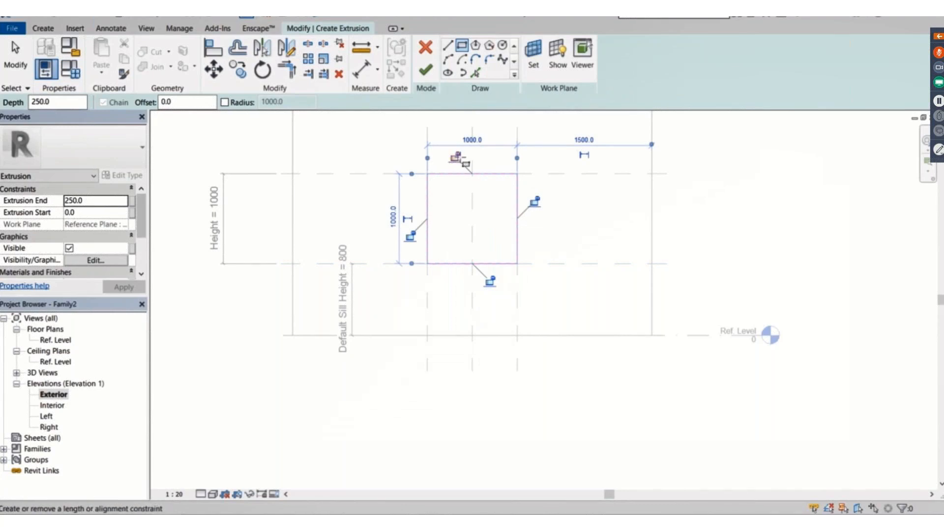
- Lock all four sides of the sketched rectangle to the edges of the window opening
left_click(455, 157)
left_click(411, 236)
left_click(490, 281)
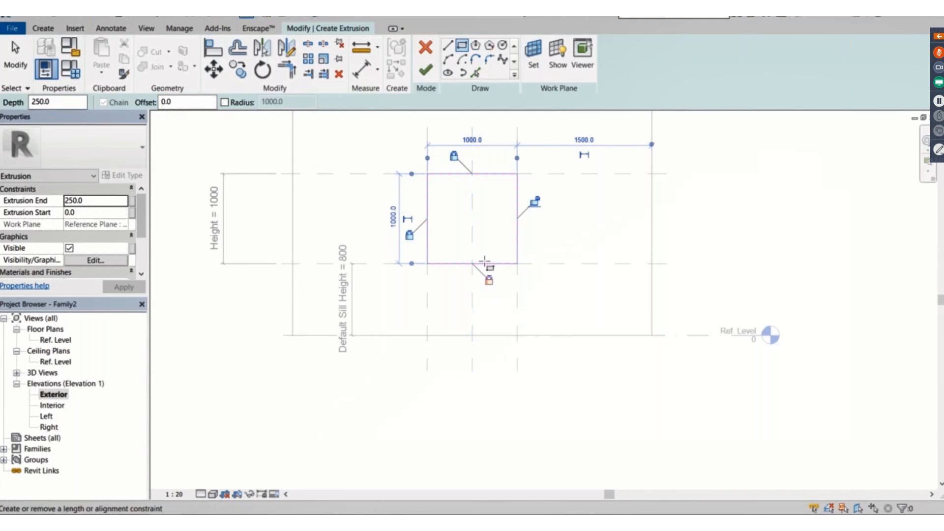
left_click(535, 202)
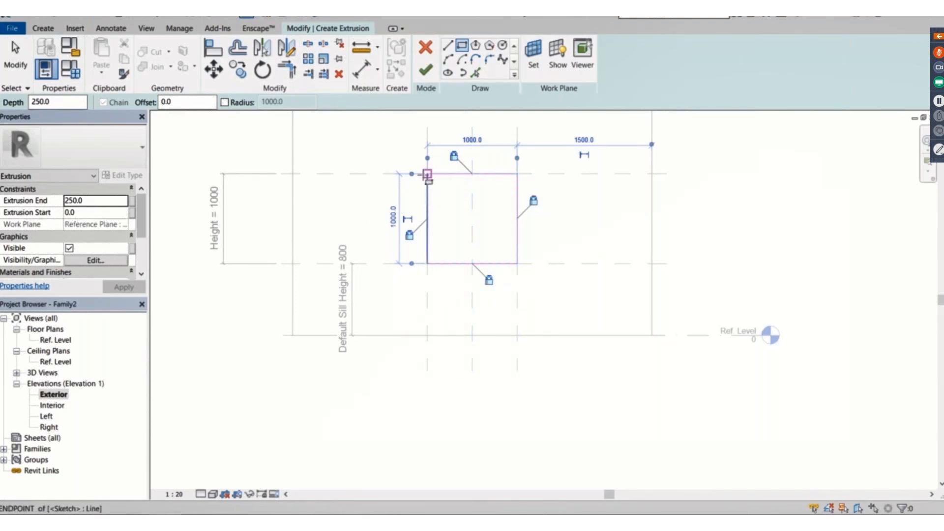
- Sketch a second rectangle about 800 by 800 inside the first one as the frame's inner outline
middle_click_drag(435, 244, 448, 311)
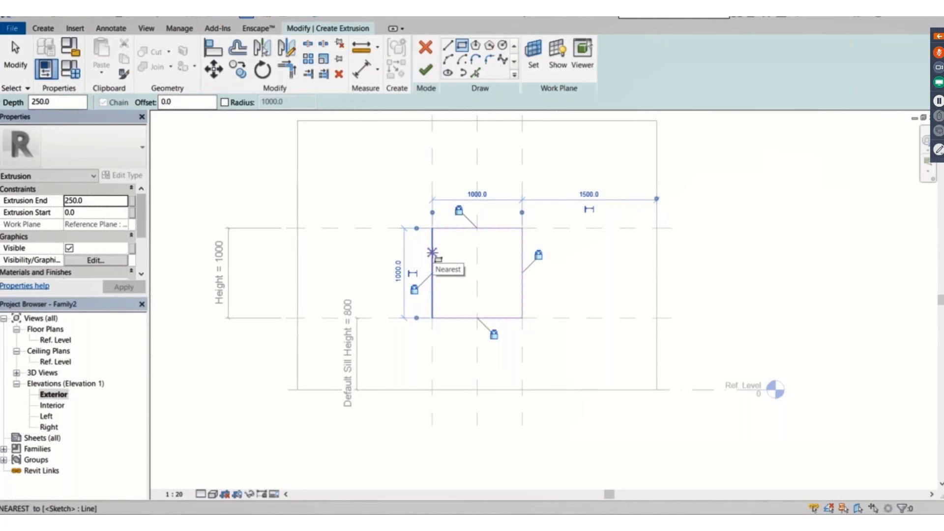
left_click(438, 235)
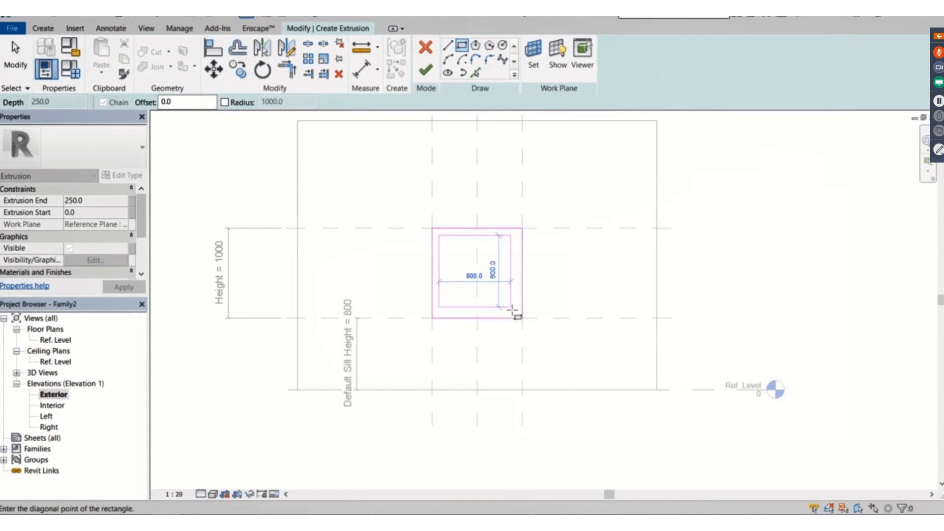
left_click(512, 307)
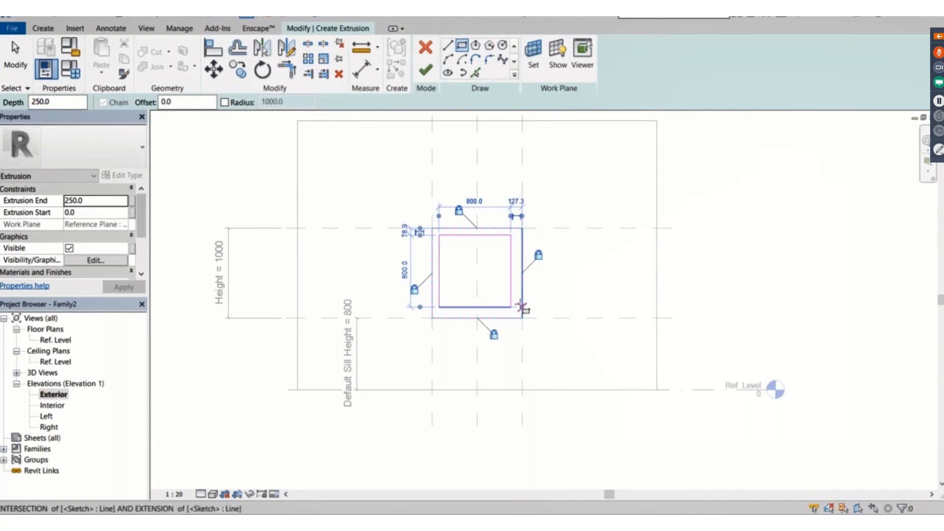
- Finish the frame's extrusion sketch and apply a Height of 1500 in the family types
left_click(522, 307)
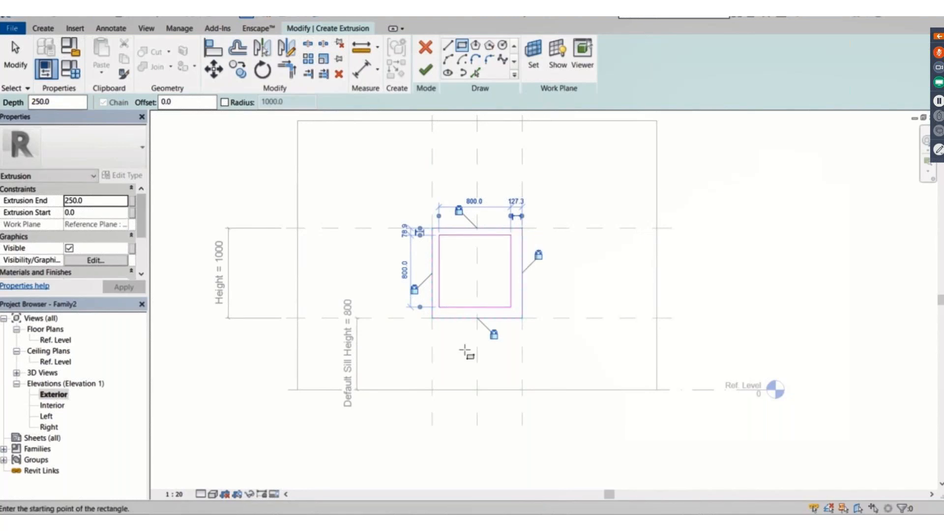
left_click(426, 72)
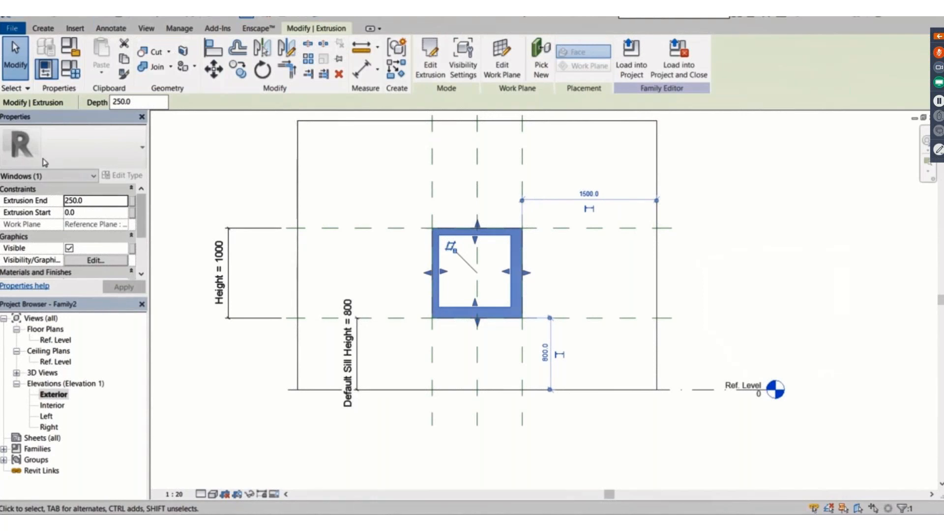
left_click(71, 79)
left_click_drag(219, 75, 182, 54)
left_click(134, 177)
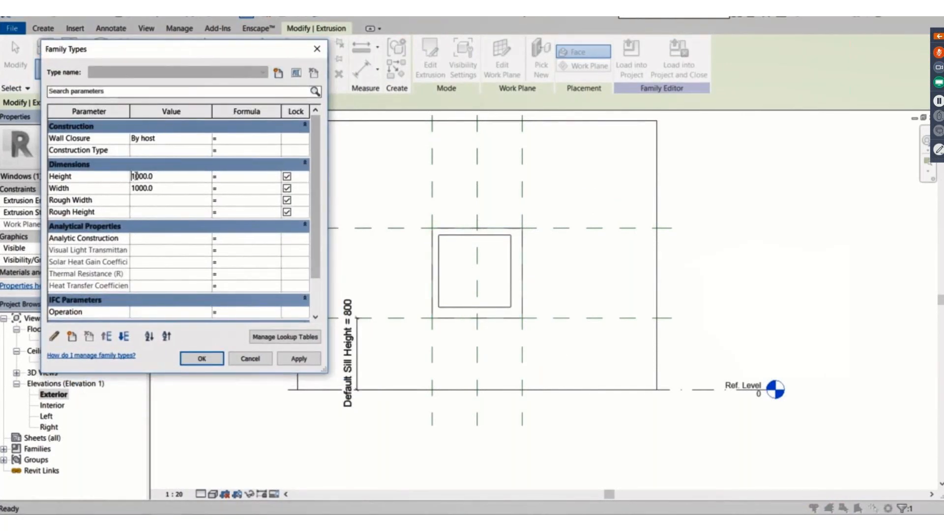
left_click_drag(131, 175, 227, 196)
type("1500")
left_click(296, 359)
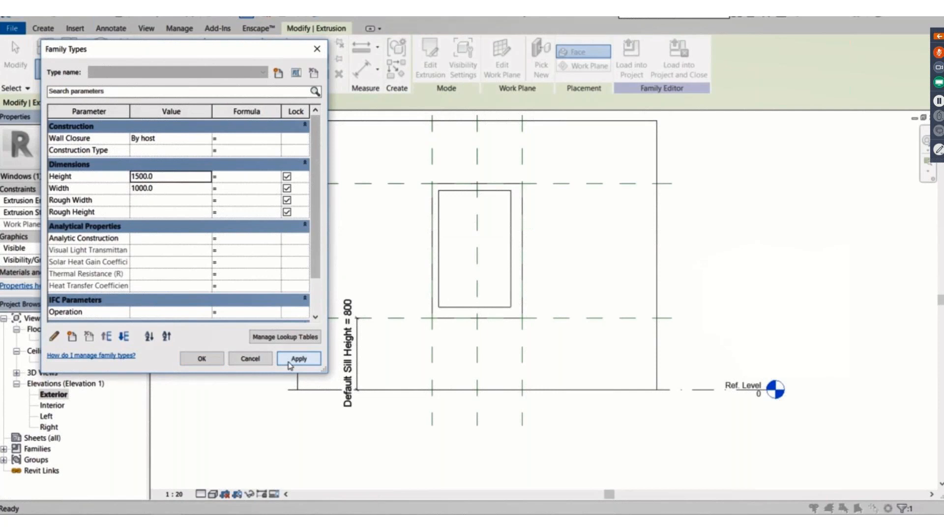
- Set the family's Width parameter to 1300, apply it and close the family types
left_click(140, 189)
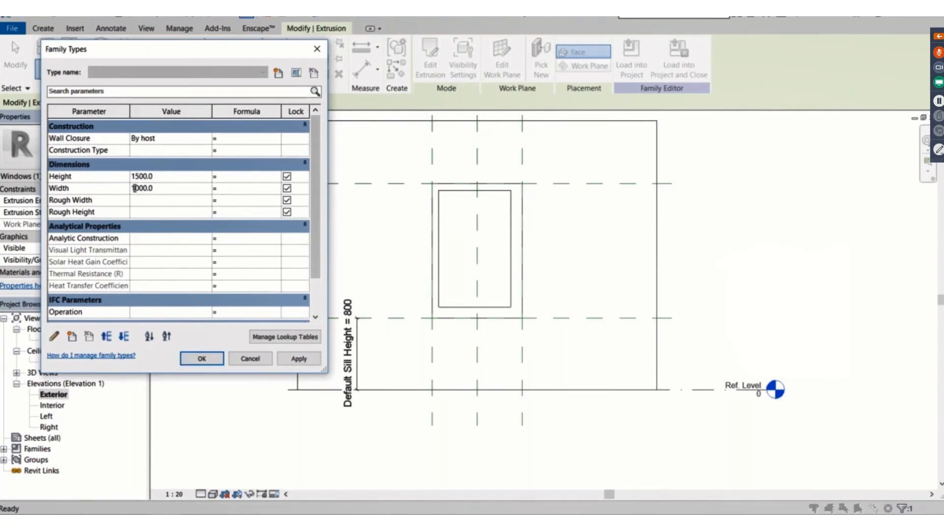
type("3")
key("Delete")
left_click(298, 359)
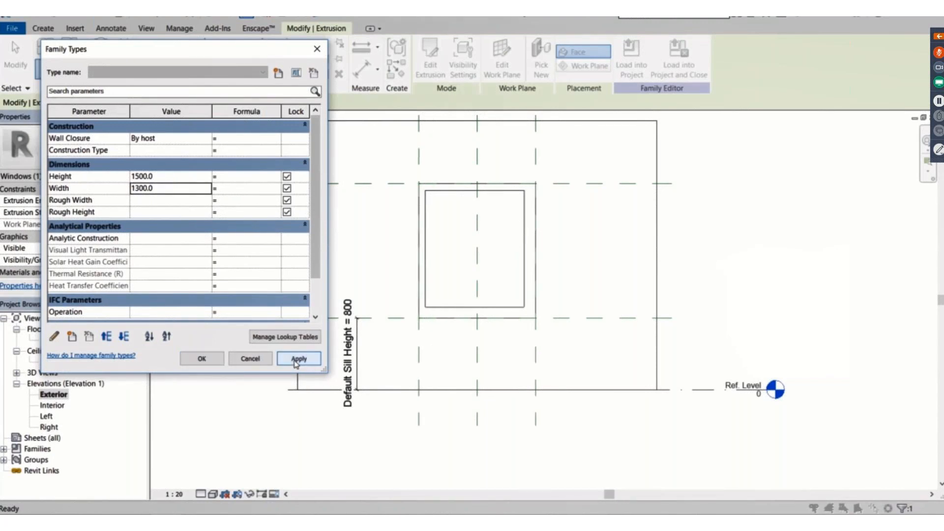
left_click(202, 359)
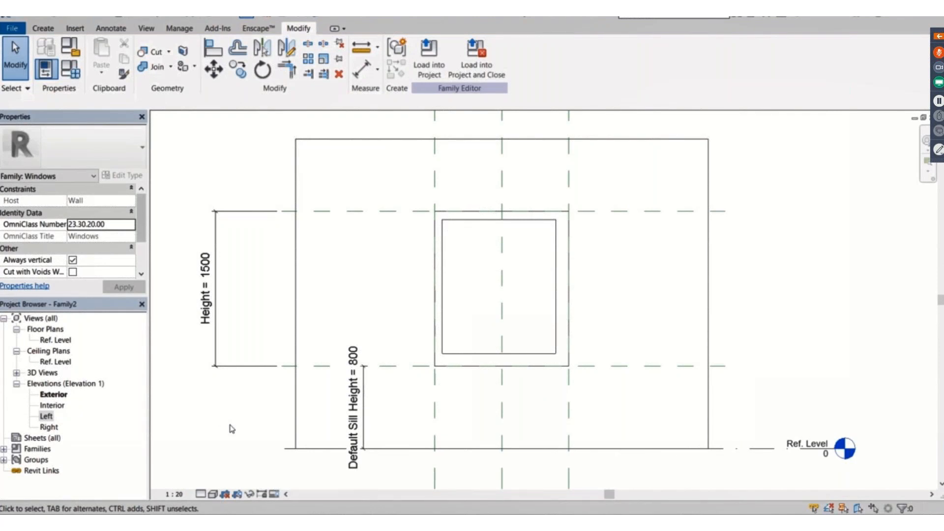
- Open the Left elevation and set the window frame's Extrusion End to 500
double_click(47, 416)
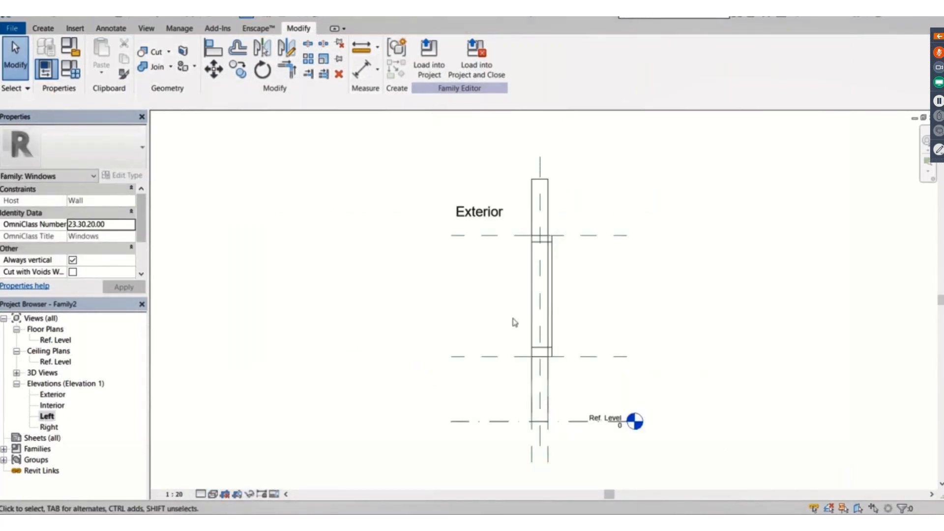
left_click(551, 301)
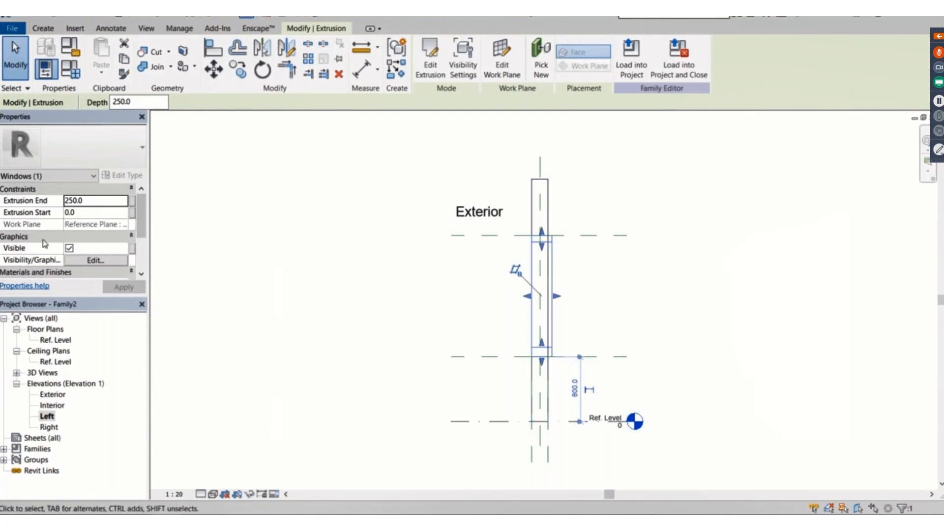
left_click(98, 199)
type("50")
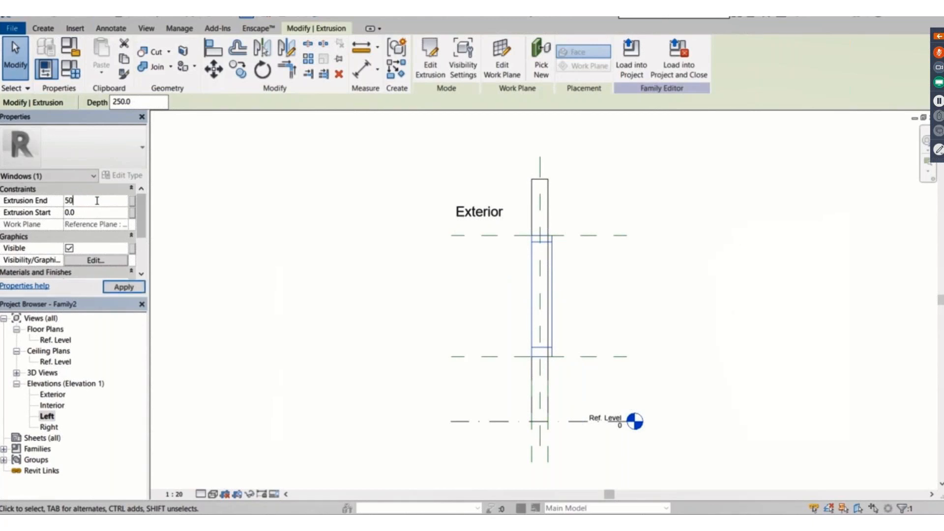
left_click(120, 289)
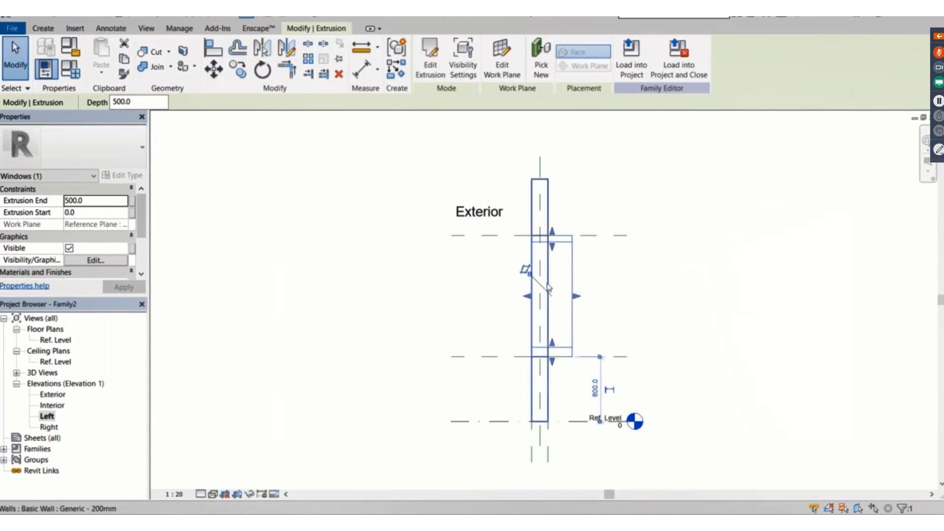
- Pull the frame's interior face back to the wall's interior face and lock it there
scroll(547, 290, "up", 2)
middle_click_drag(382, 235, 368, 255)
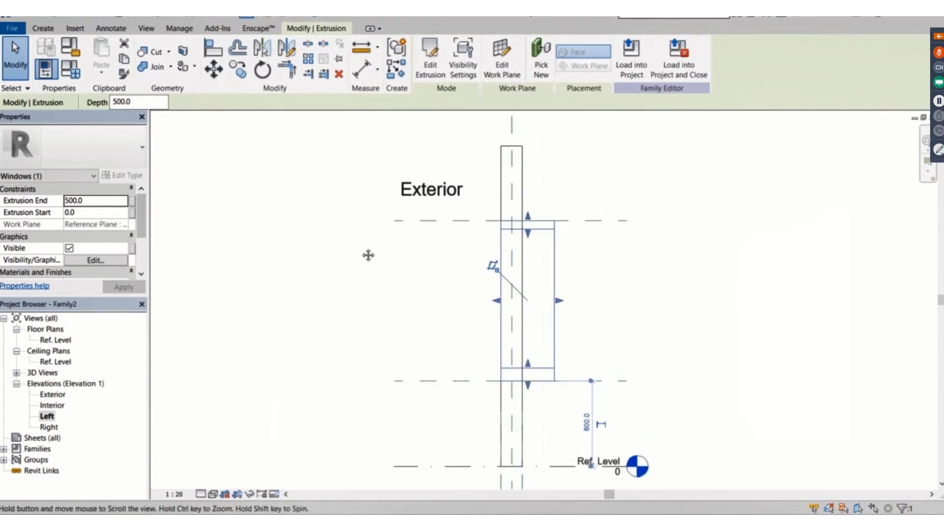
scroll(405, 264, "up", 1)
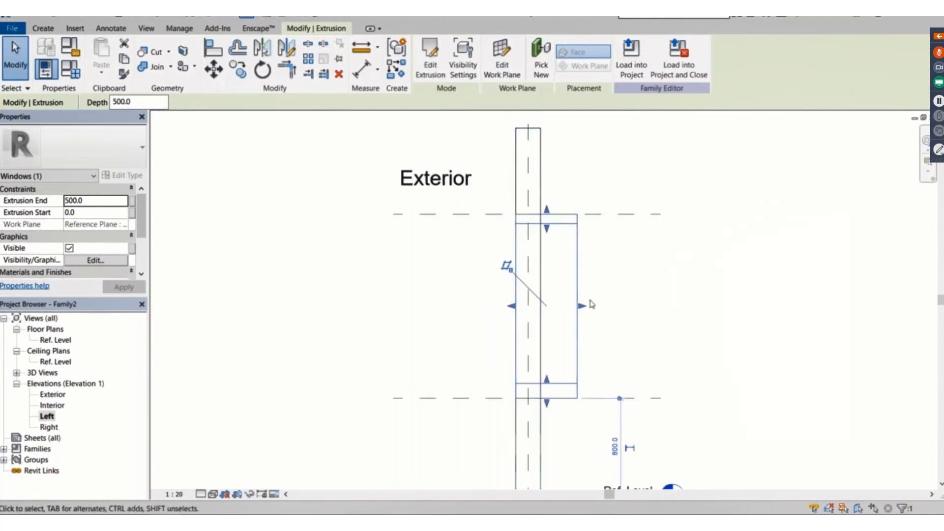
left_click_drag(583, 307, 543, 307)
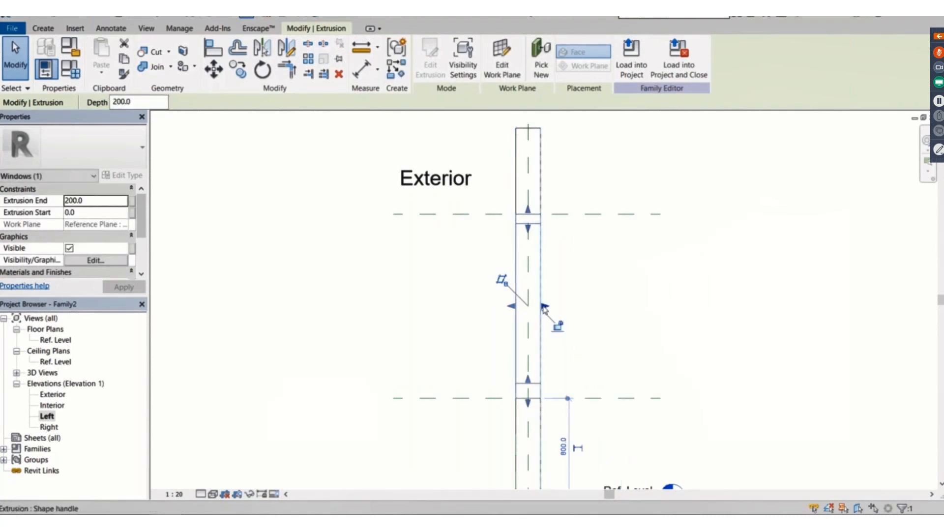
left_click(558, 328)
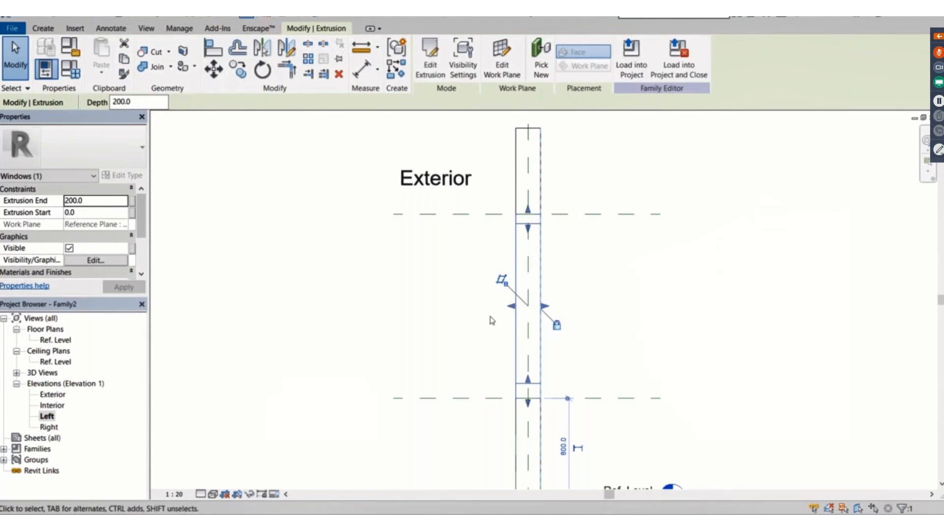
left_click(420, 280)
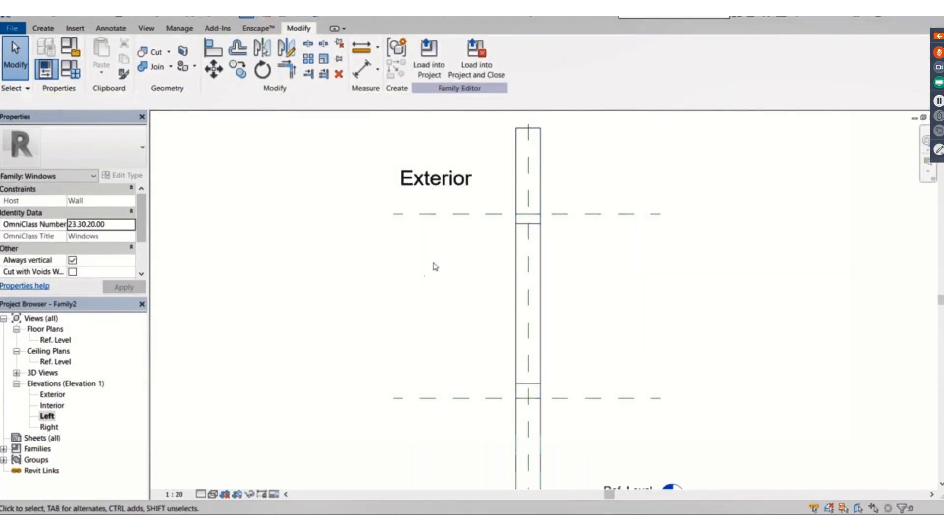
- Change the host wall's type to Generic - 300mm and select the frame to check its depth
left_click(542, 164)
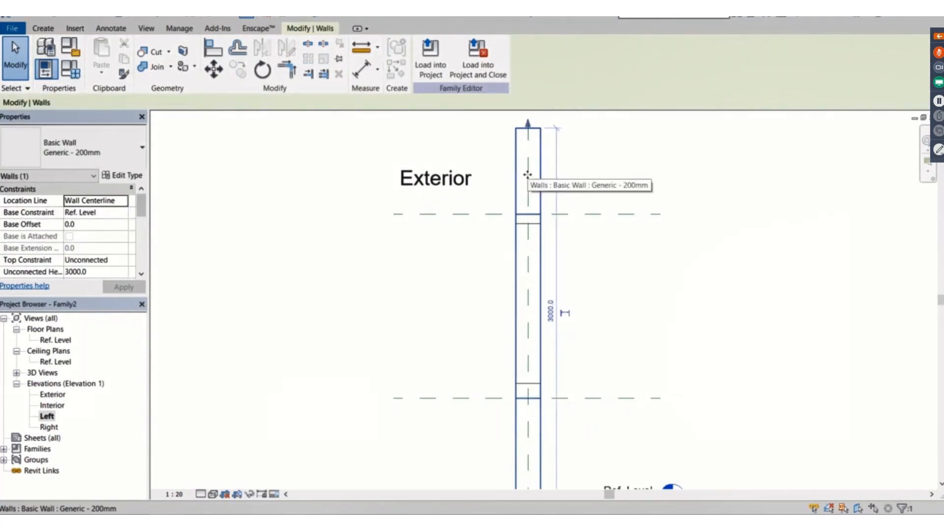
left_click(138, 164)
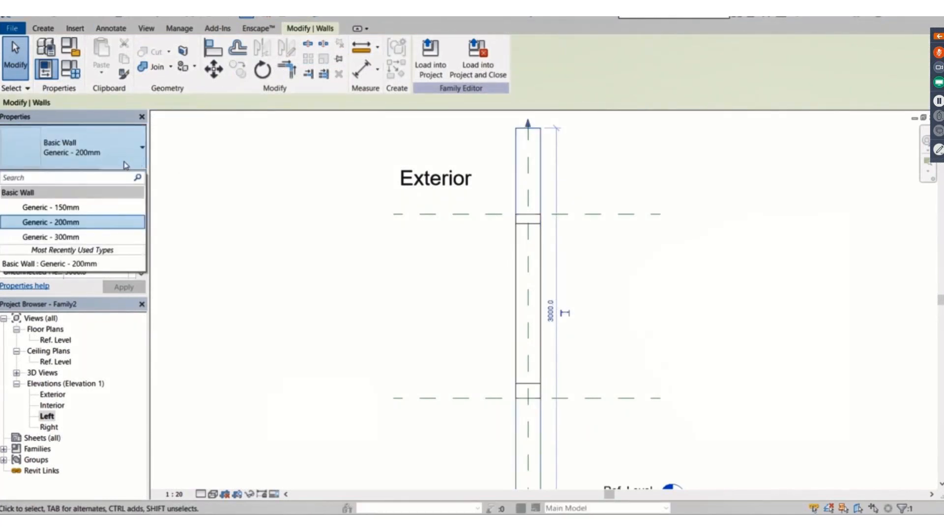
left_click(97, 237)
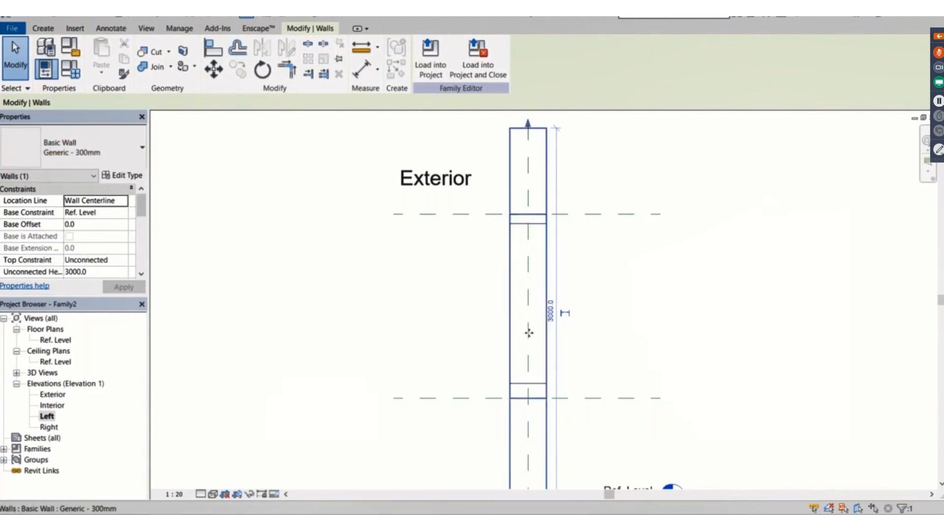
left_click(531, 231)
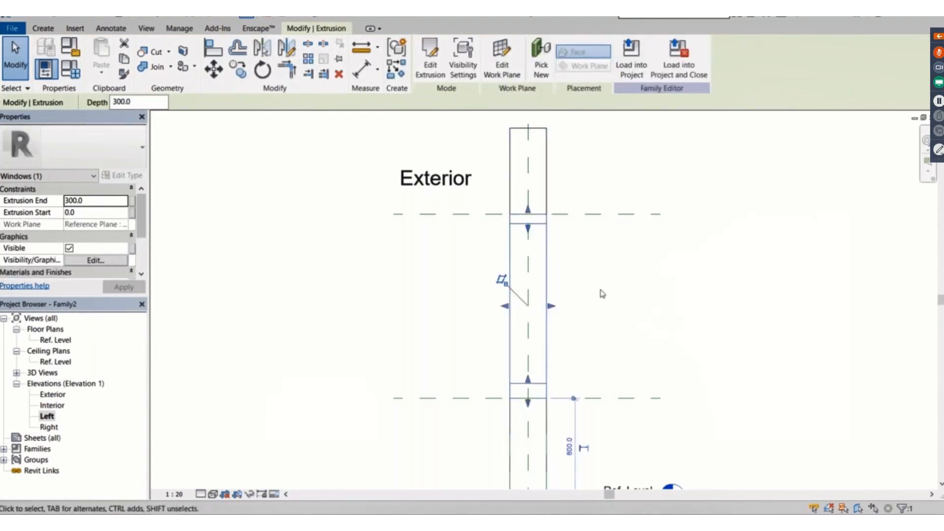
- Return to the Exterior elevation and add a Length type parameter named Frame Thickness under Dimensions in the family types
double_click(53, 394)
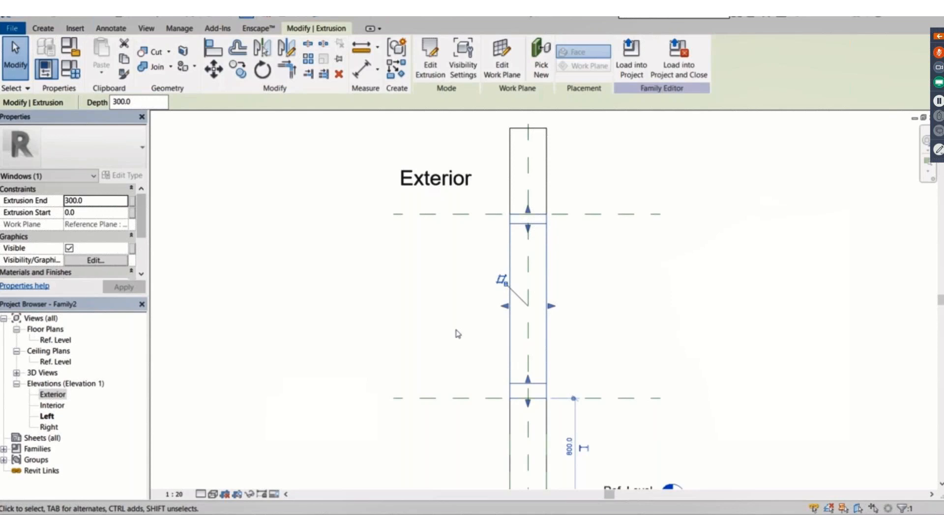
double_click(52, 395)
left_click(502, 252)
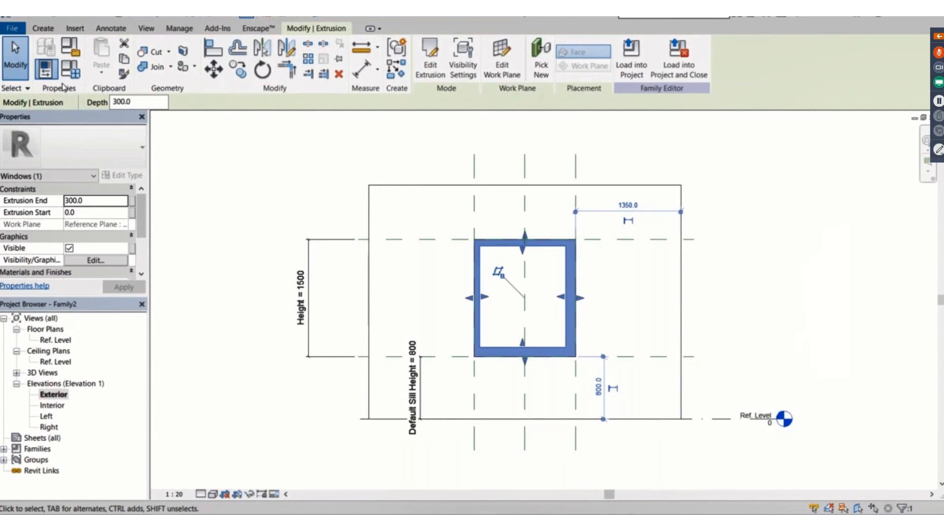
left_click(70, 69)
left_click_drag(232, 75, 282, 76)
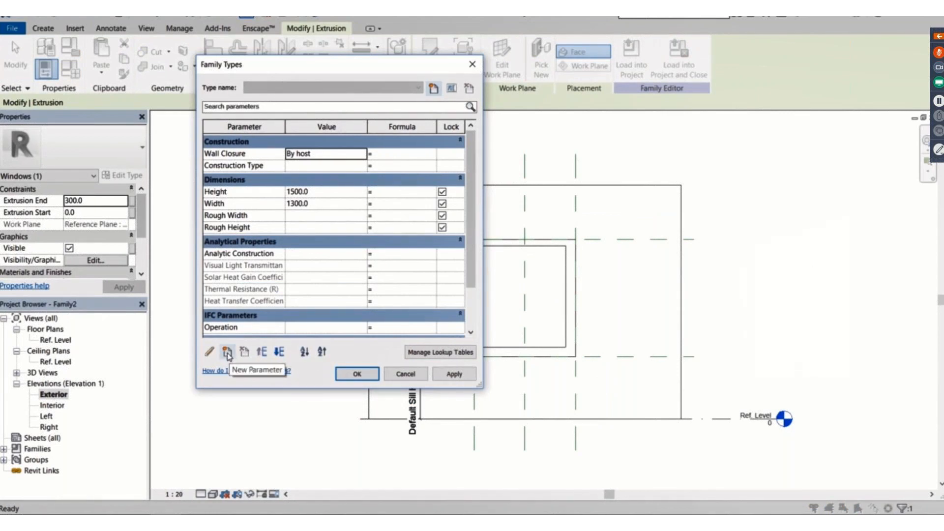
left_click(227, 353)
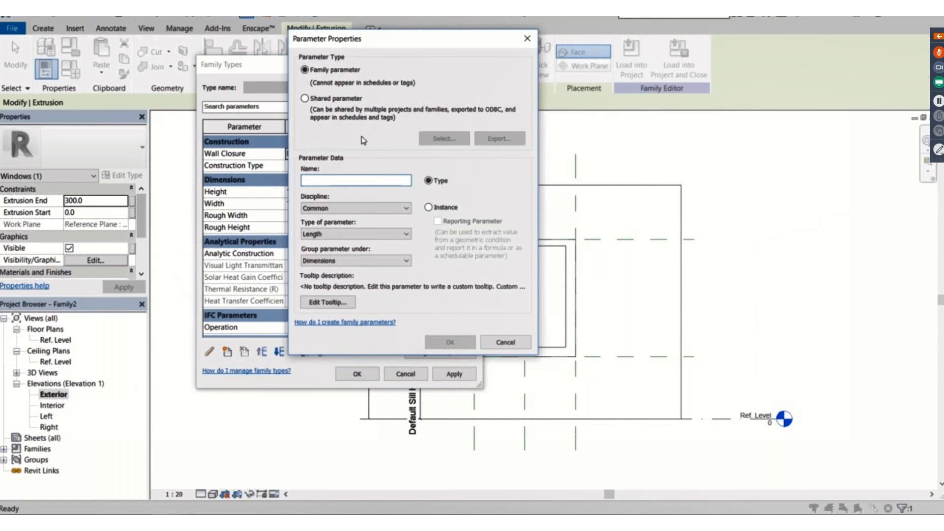
type("Frame Thi")
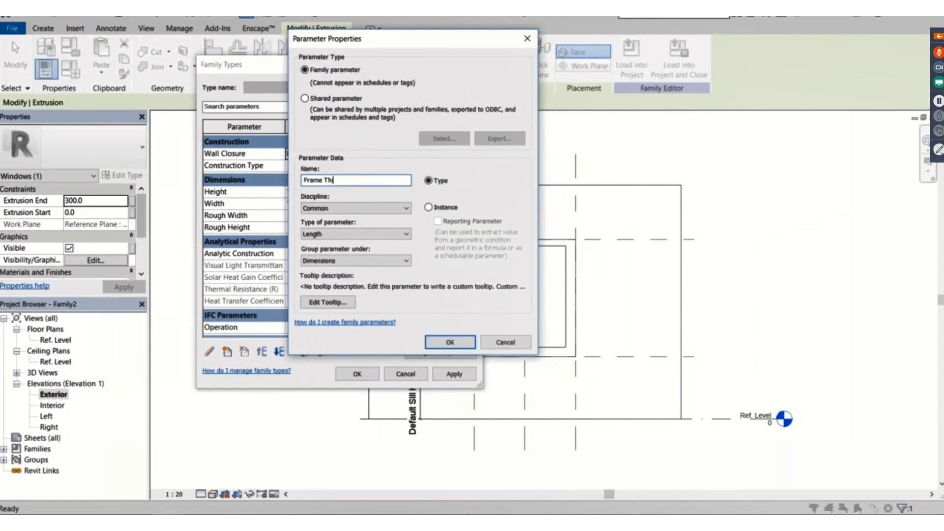
type("ckness")
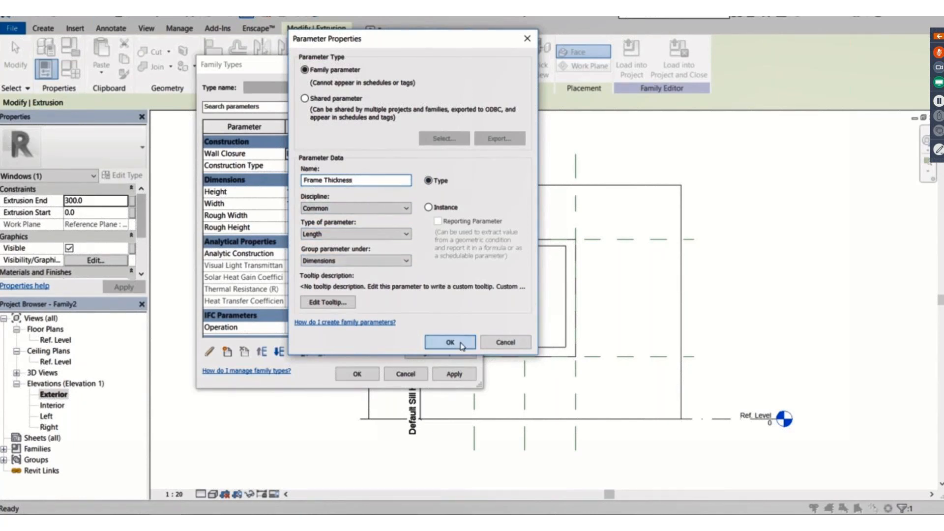
left_click(450, 341)
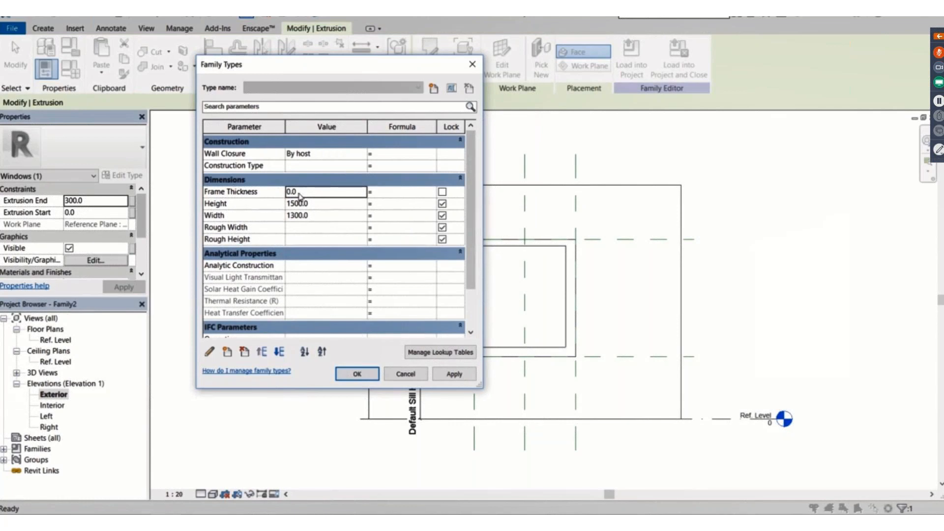
- Set the Frame Thickness parameter to 50 and close the family types
left_click(247, 191)
type("50")
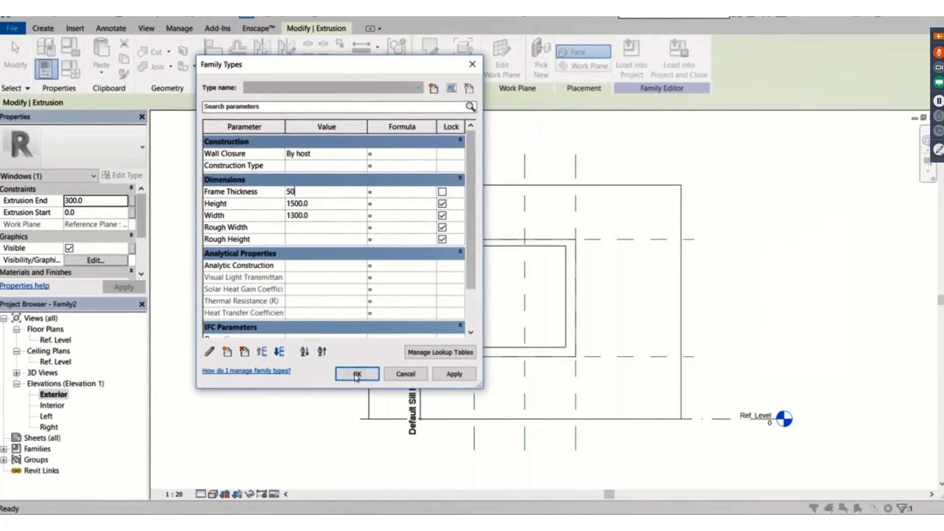
left_click(357, 374)
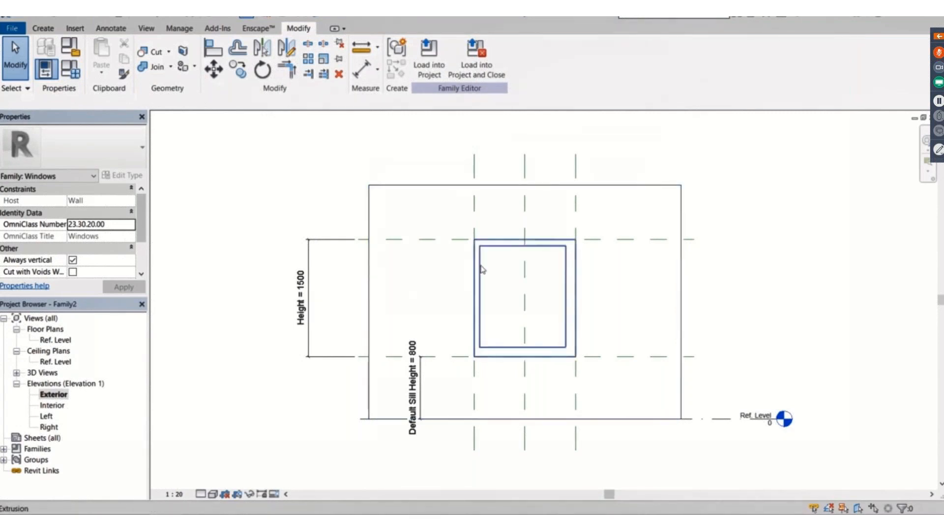
- Edit the frame extrusion's sketch and place an aligned dimension between the outer and inner lines on the frame's left side
double_click(567, 255)
middle_click_drag(554, 249, 457, 213)
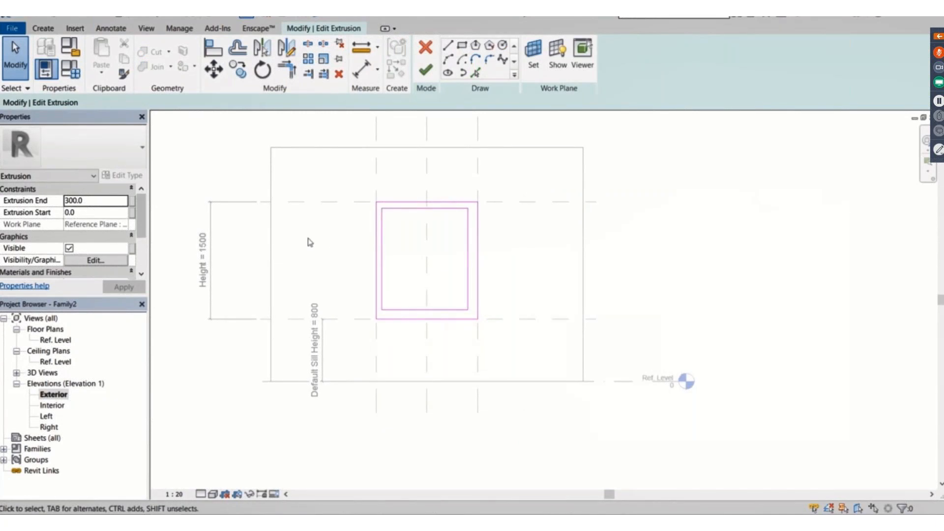
left_click(103, 29)
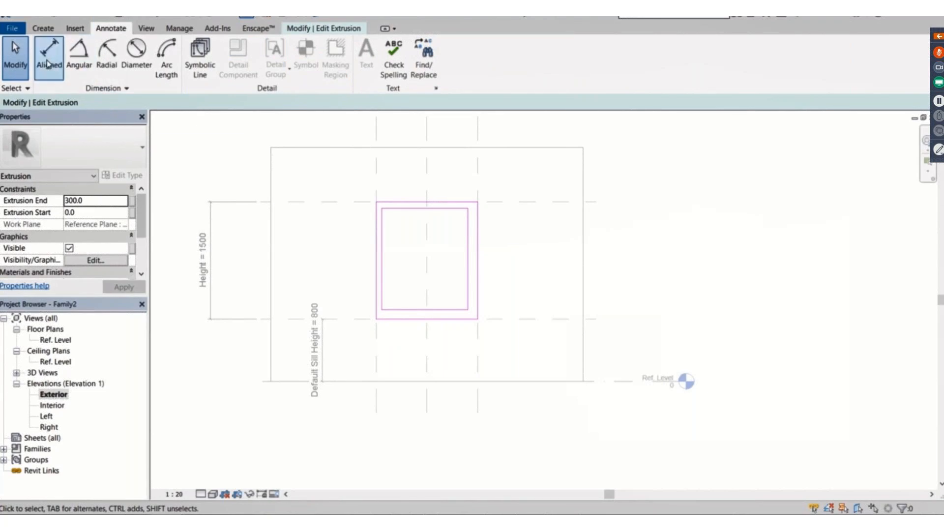
left_click(48, 63)
scroll(366, 238, "up", 1)
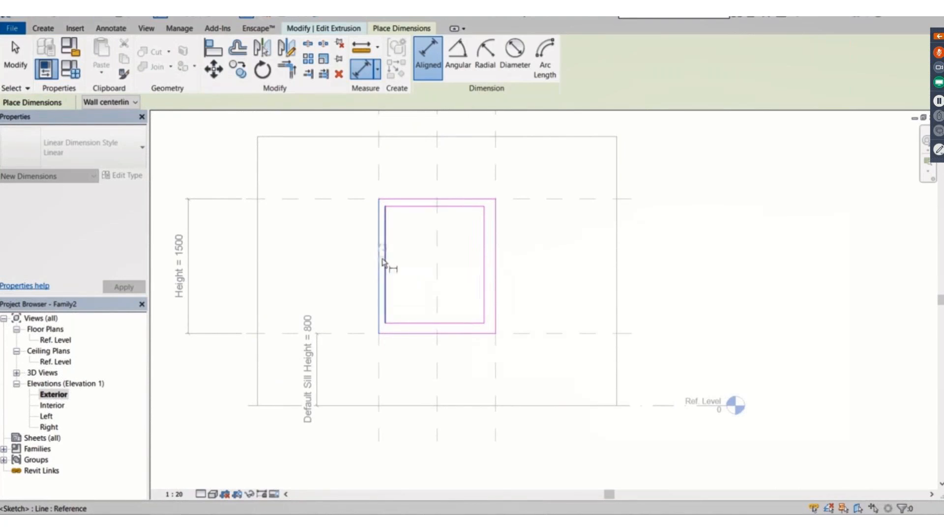
left_click(380, 267)
scroll(379, 243, "up", 3)
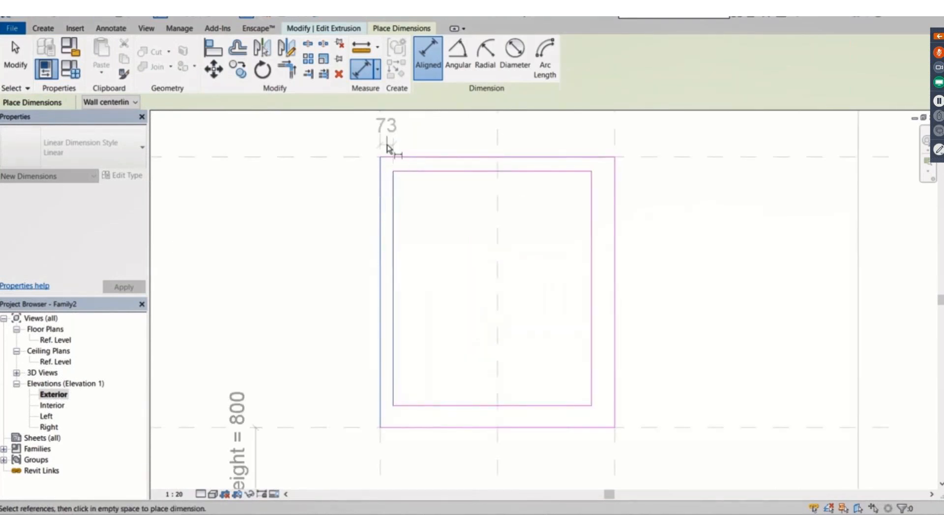
left_click(392, 146)
- Place aligned dimensions between the frame's outer and inner sketch lines on the top and right sides
left_click(435, 157)
left_click(436, 171)
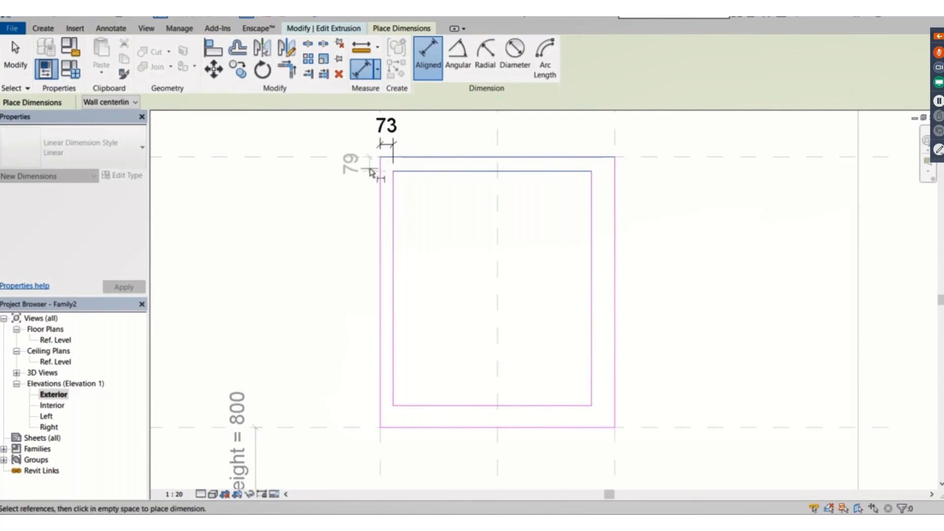
left_click(367, 165)
left_click(591, 206)
left_click(615, 201)
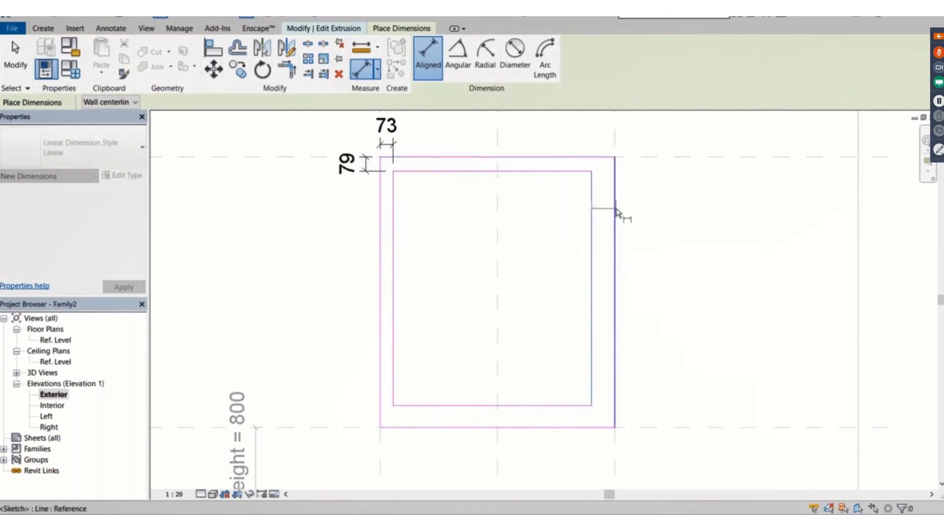
left_click(605, 195)
- Place an aligned dimension between the outer and inner sketch lines on the frame's bottom side, and end dimensioning
scroll(550, 243, "down", 4)
scroll(550, 242, "up", 1)
middle_click_drag(550, 239, 529, 197)
left_click(518, 308)
left_click(518, 323)
left_click(518, 320)
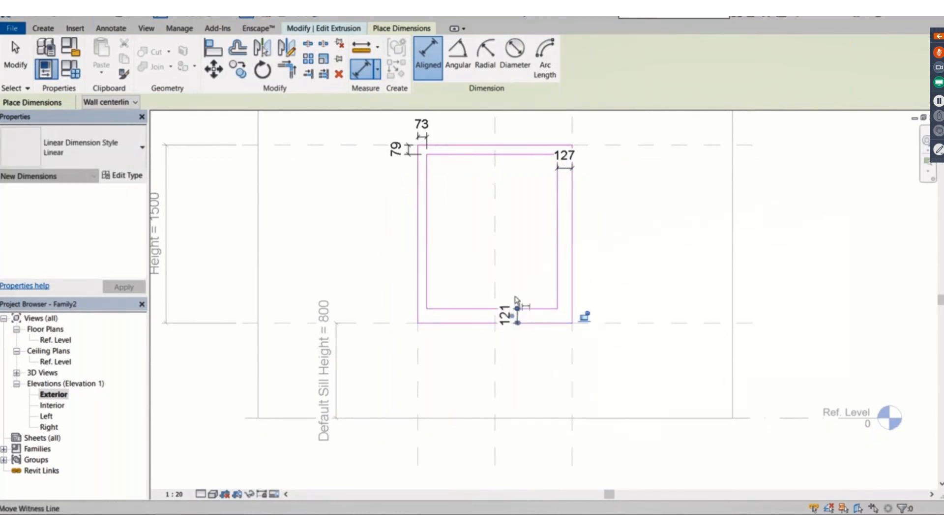
middle_click_drag(582, 316, 523, 358)
key("Escape")
key("Escape")
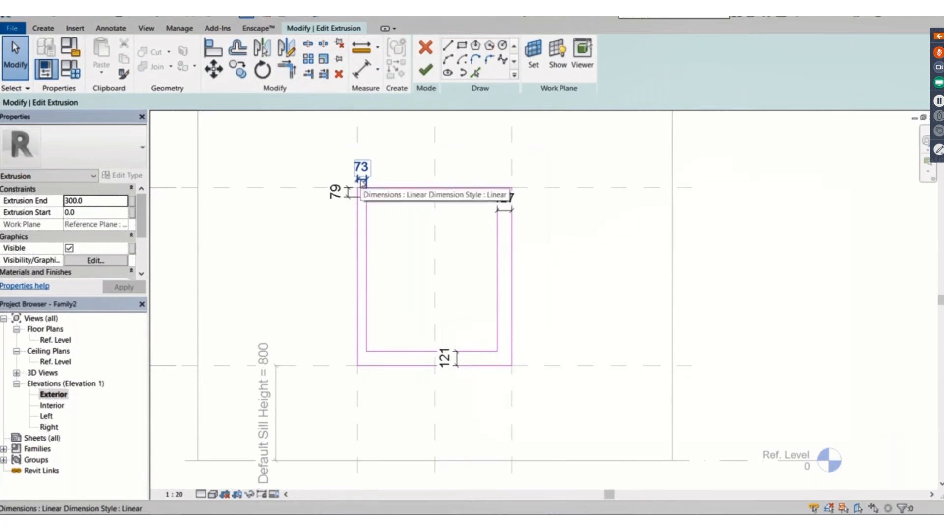
- Label the frame's left-side dimension with the Frame Thickness parameter
left_click(362, 182)
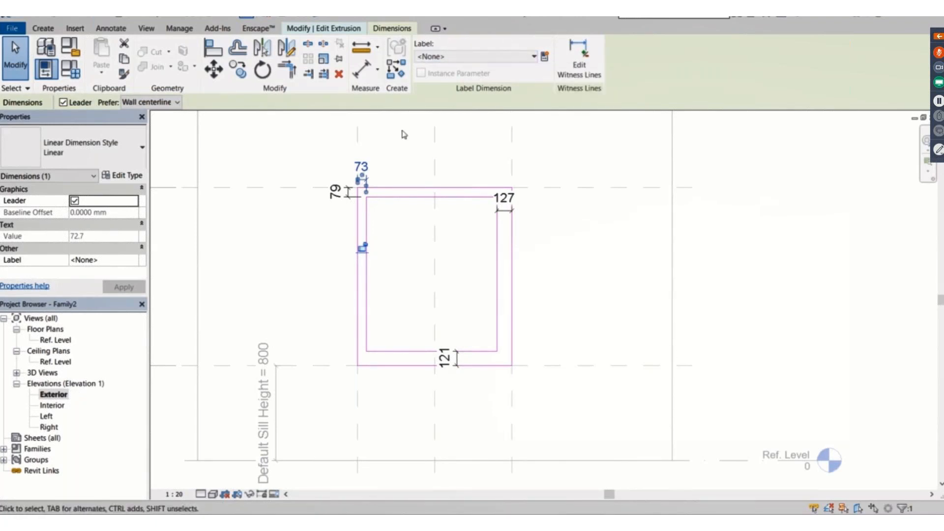
left_click(499, 58)
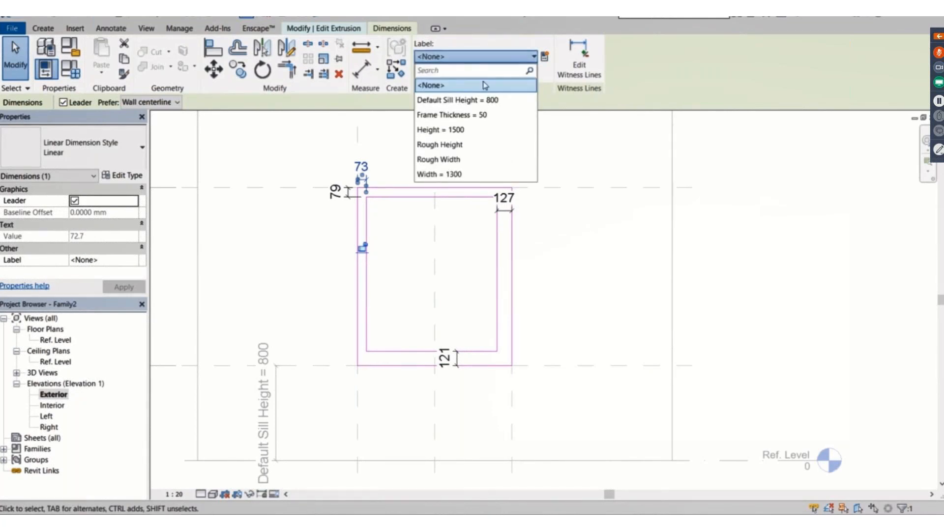
left_click(476, 117)
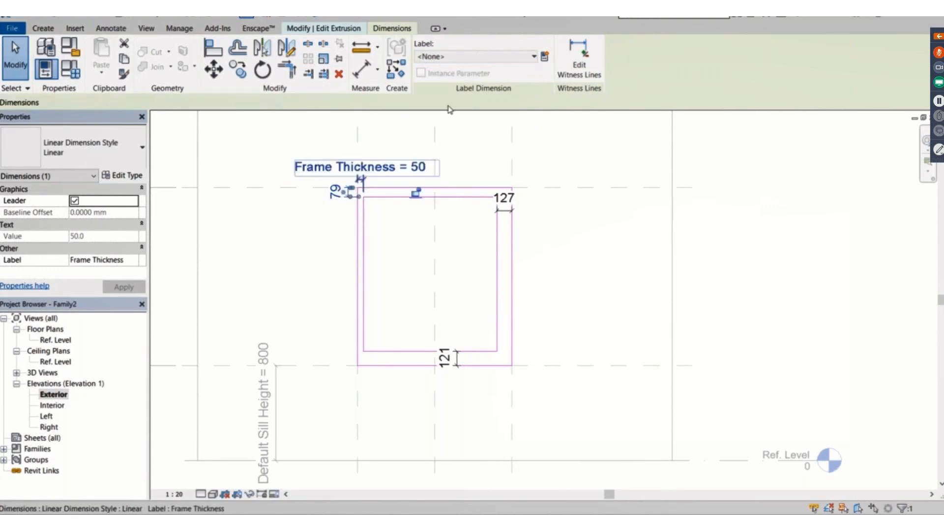
left_click(428, 267)
- Assign the Frame Thickness parameter to the dimensions on the frame's right and bottom sides
left_click(505, 211)
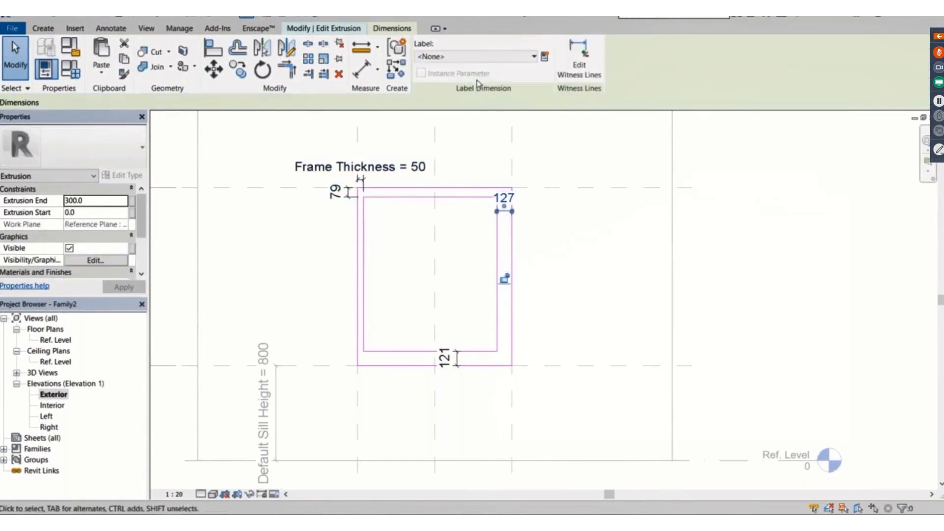
left_click(475, 56)
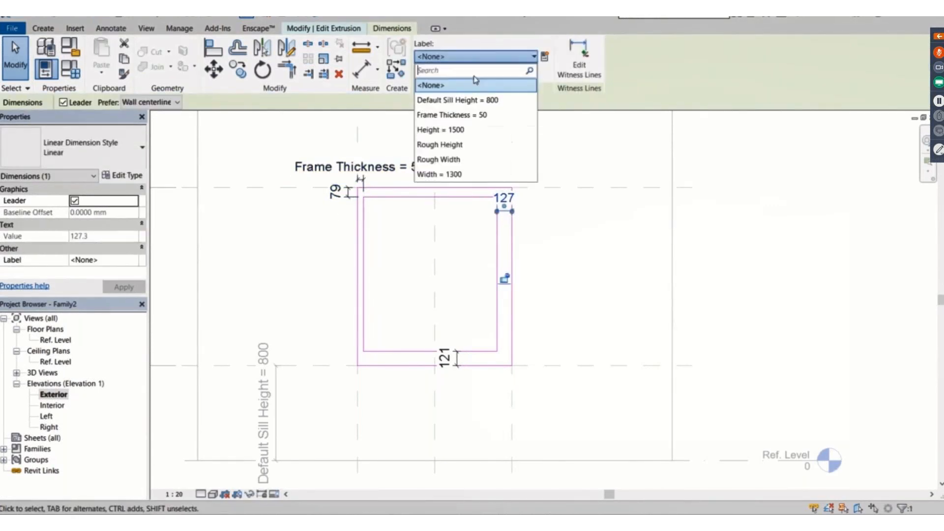
left_click(474, 121)
left_click(447, 358)
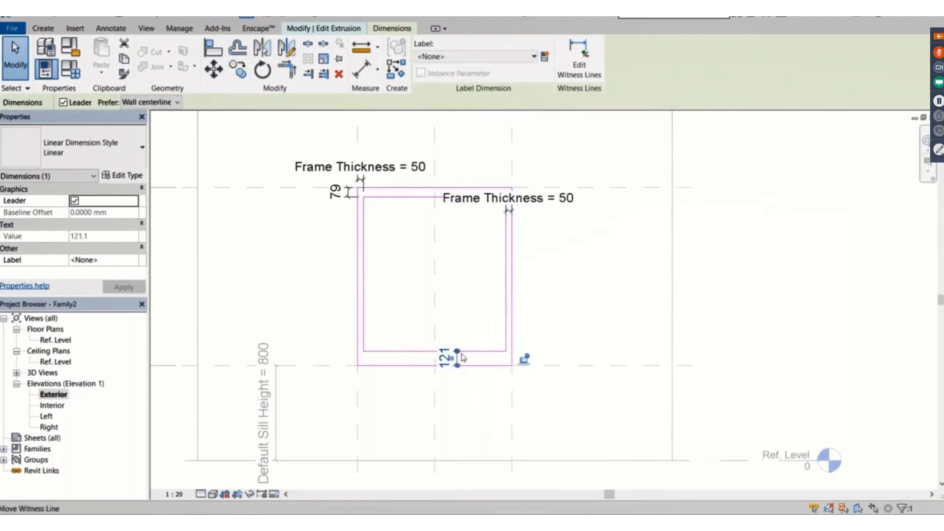
left_click(534, 56)
left_click(472, 112)
- Label the frame's top dimension with Frame Thickness and finish the extrusion sketch
left_click(348, 190)
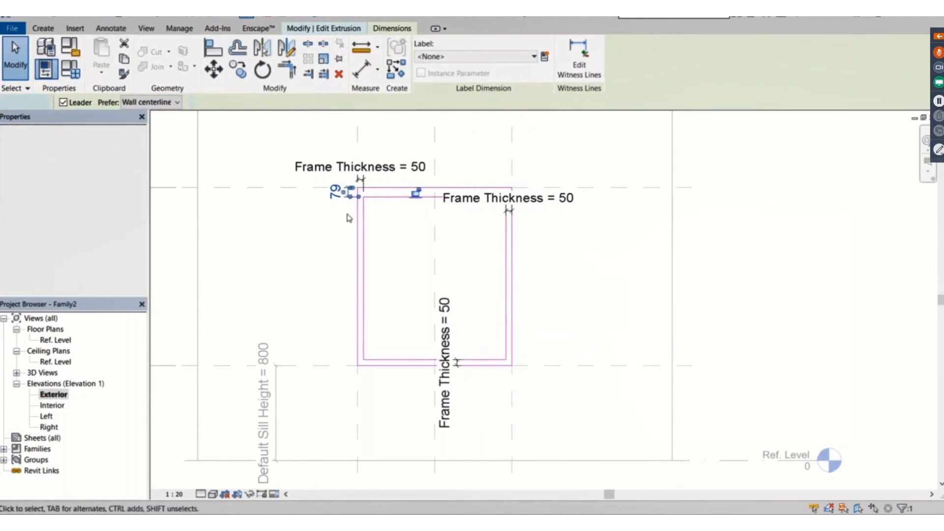
left_click(349, 218)
scroll(347, 197, "up", 3)
left_click(321, 183)
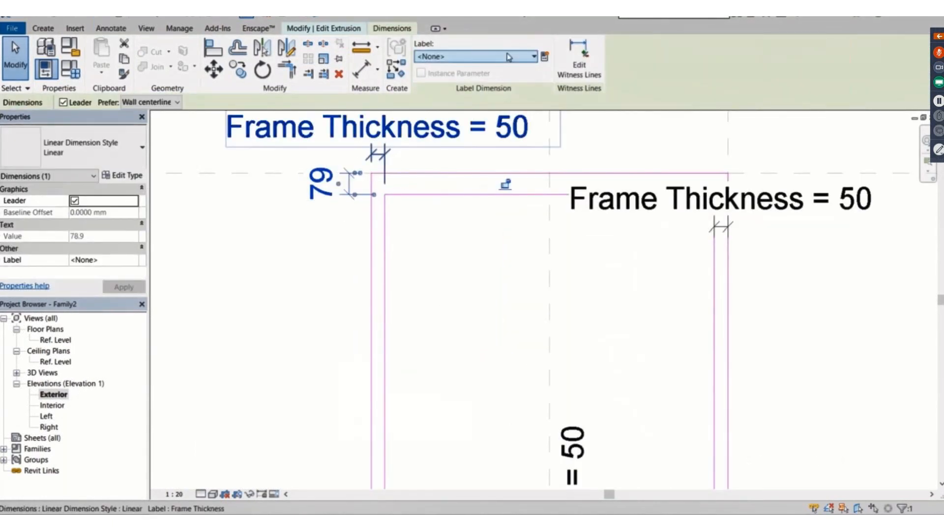
left_click(492, 57)
left_click(479, 115)
scroll(477, 271, "down", 5)
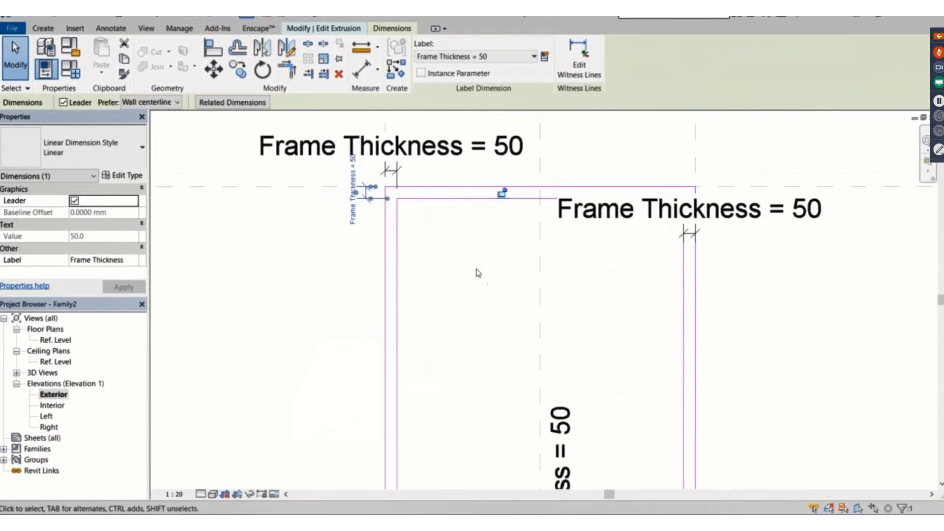
middle_click_drag(435, 238, 435, 247)
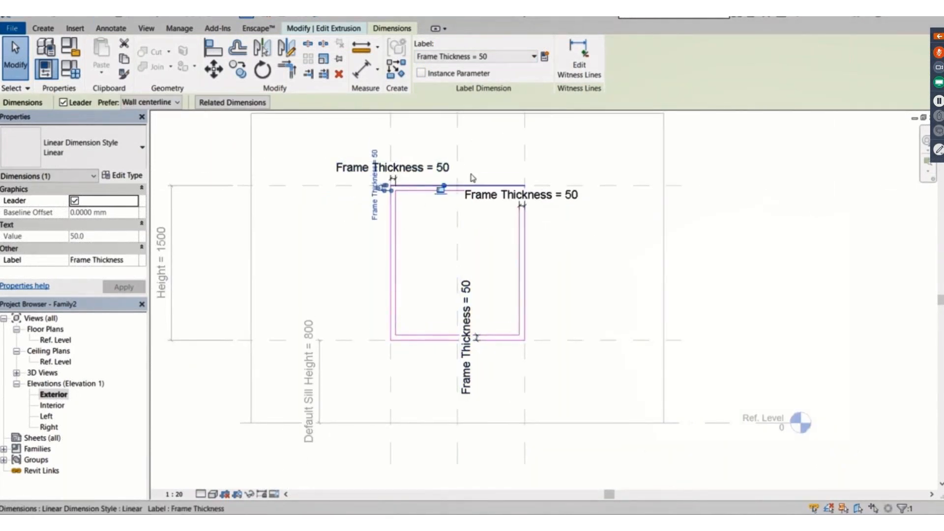
left_click(604, 263)
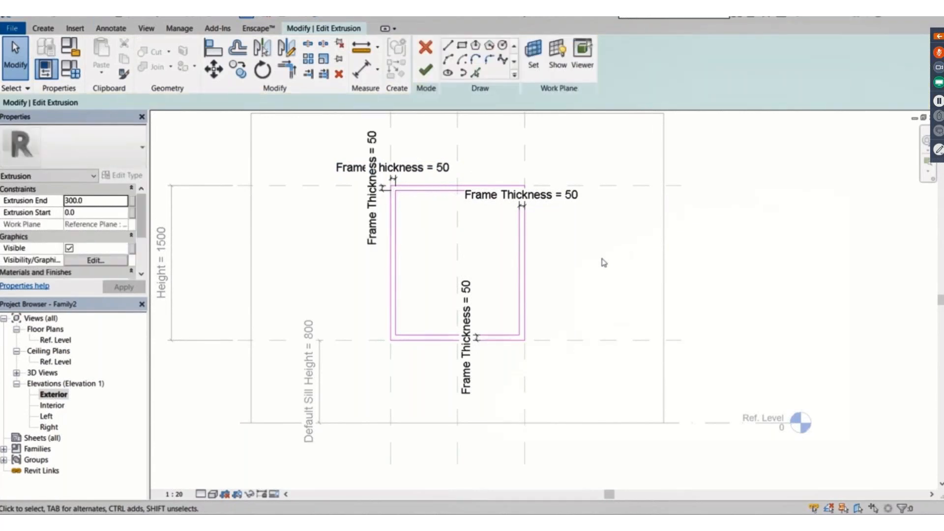
left_click(432, 66)
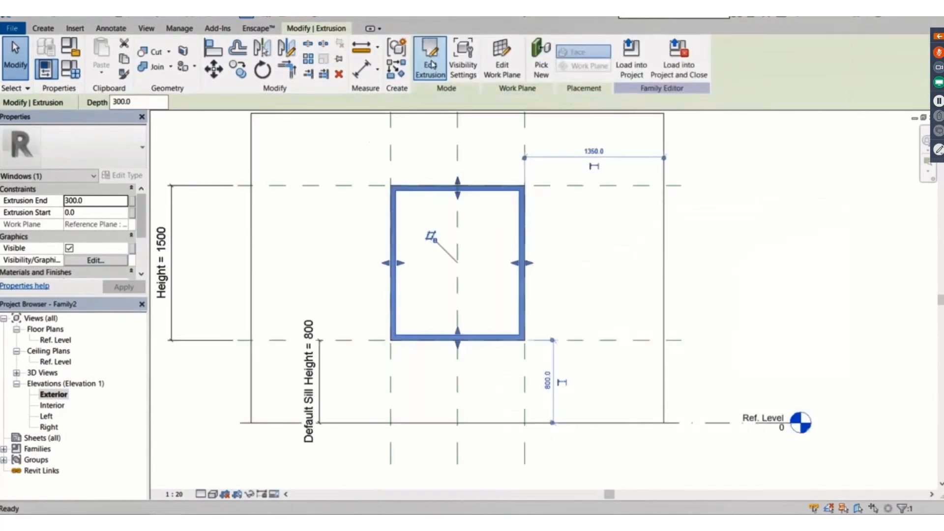
- Set the Frame Thickness parameter to 100 in the family types, apply it and close the dialog
middle_click_drag(279, 228, 282, 290)
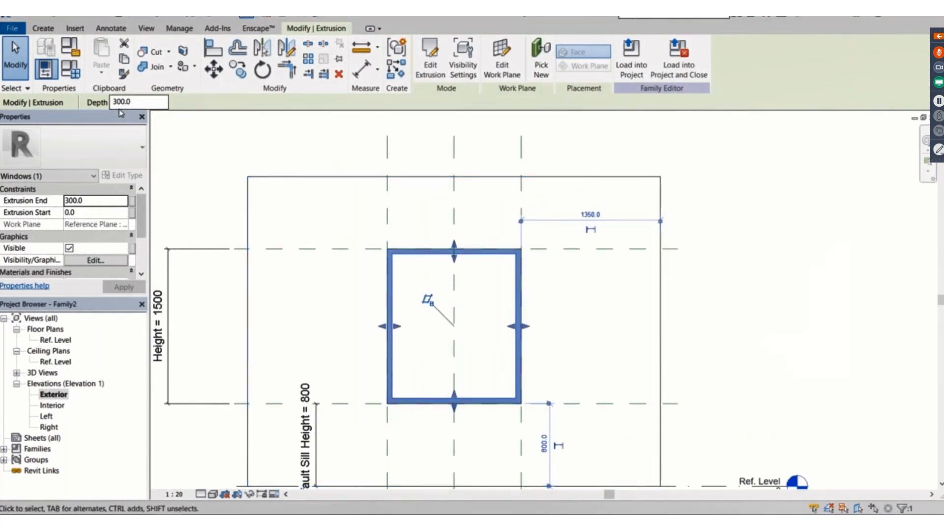
left_click(73, 73)
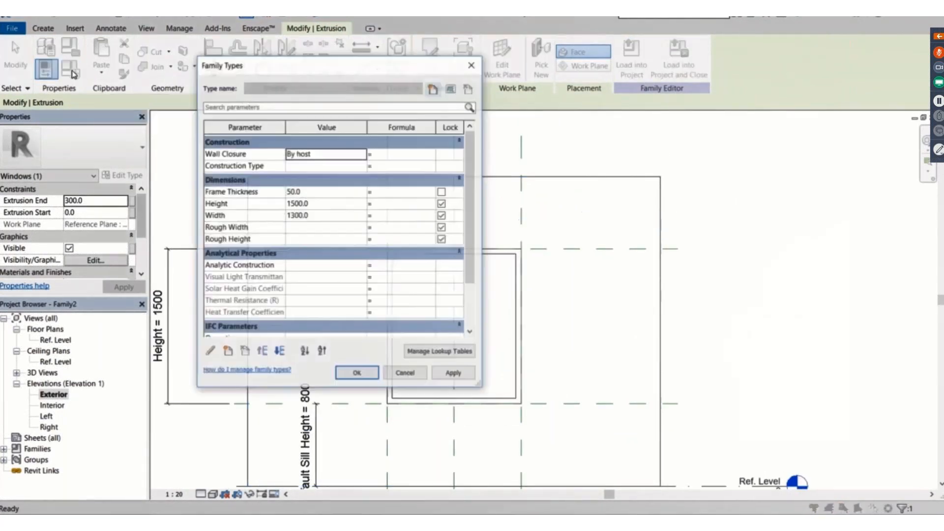
left_click_drag(319, 63, 670, 69)
left_click(672, 195)
type("100")
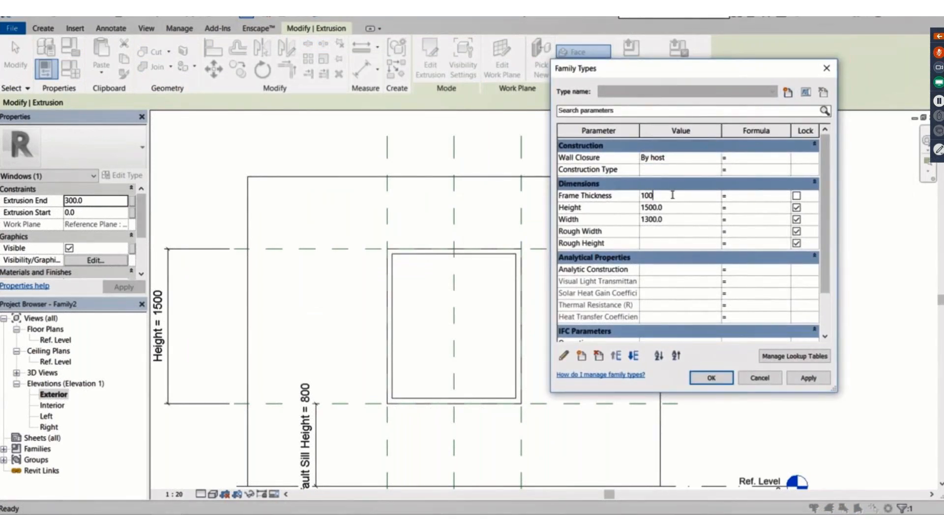
left_click(808, 379)
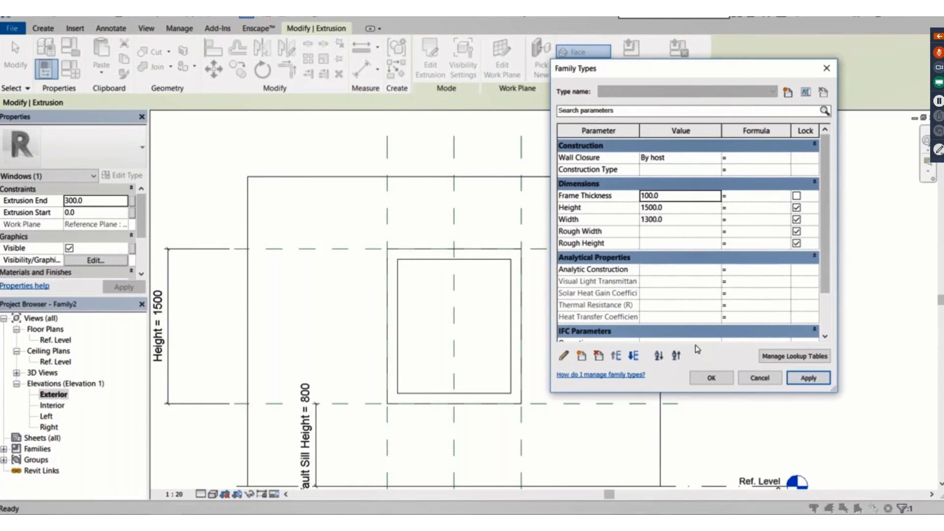
left_click(712, 378)
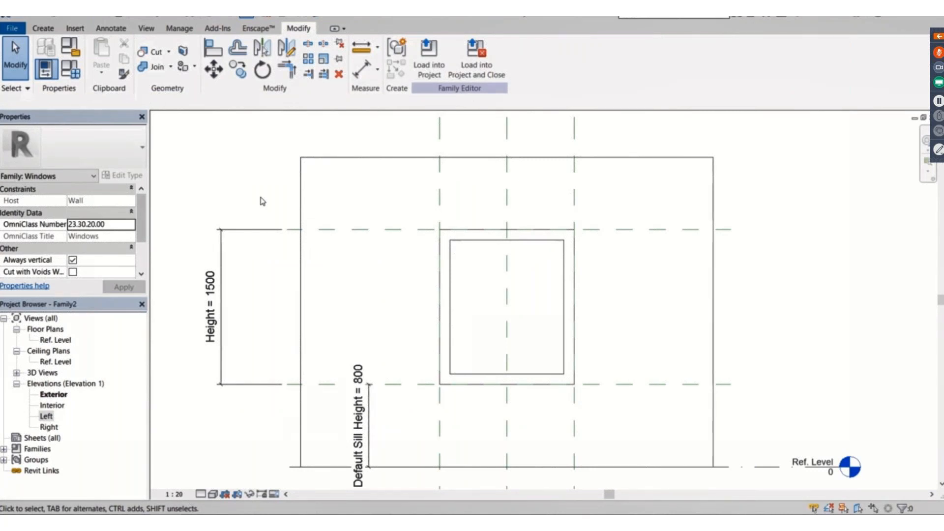
- Examine the Center (Front/Back) reference plane in the Left elevation, and return to the Exterior elevation
double_click(50, 416)
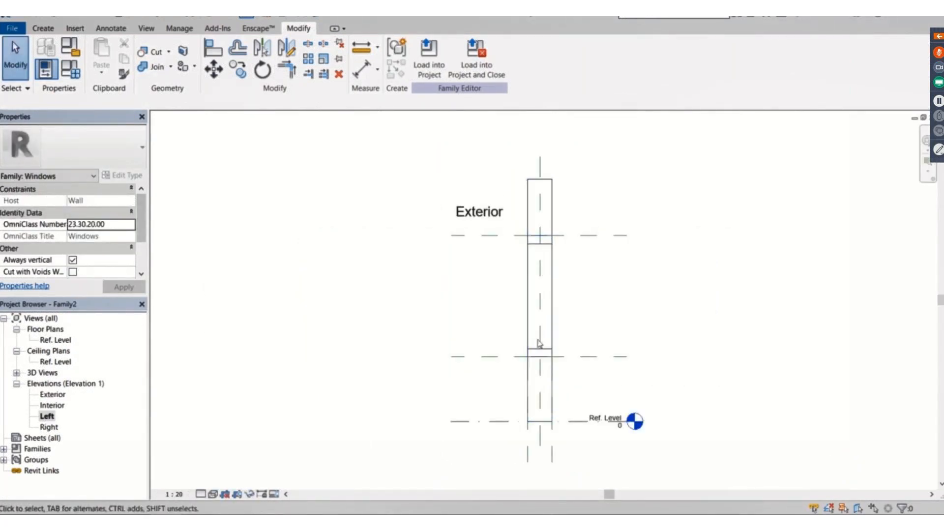
left_click(541, 162)
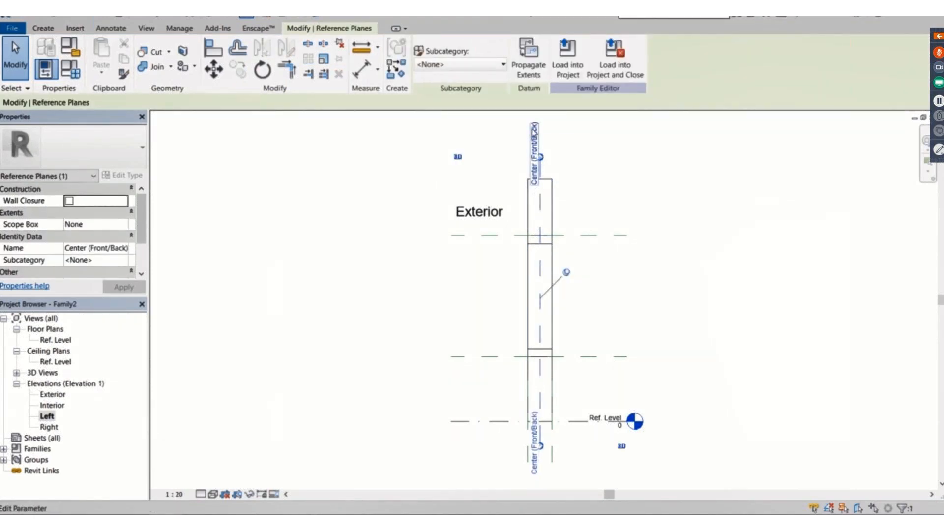
left_click(932, 118)
key("Escape")
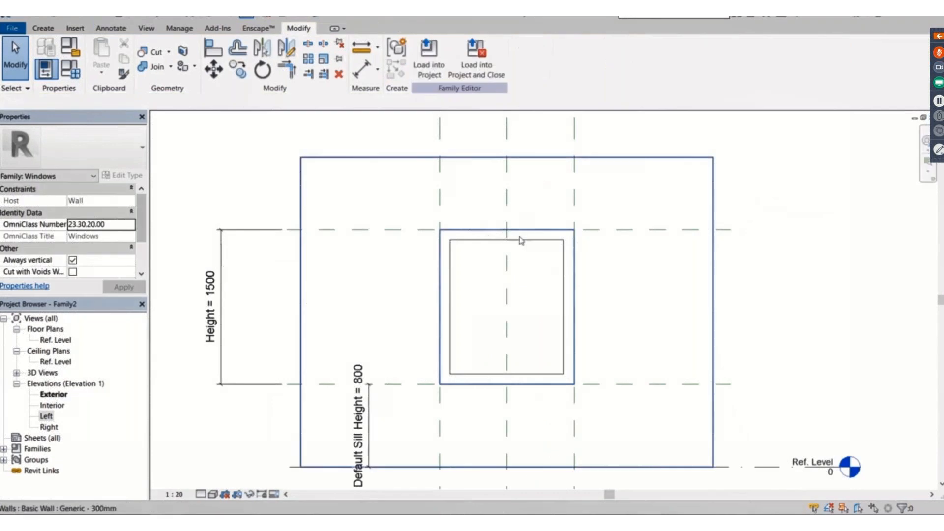
- Set the work plane to Reference Plane : Center (Front/Back)
left_click(43, 28)
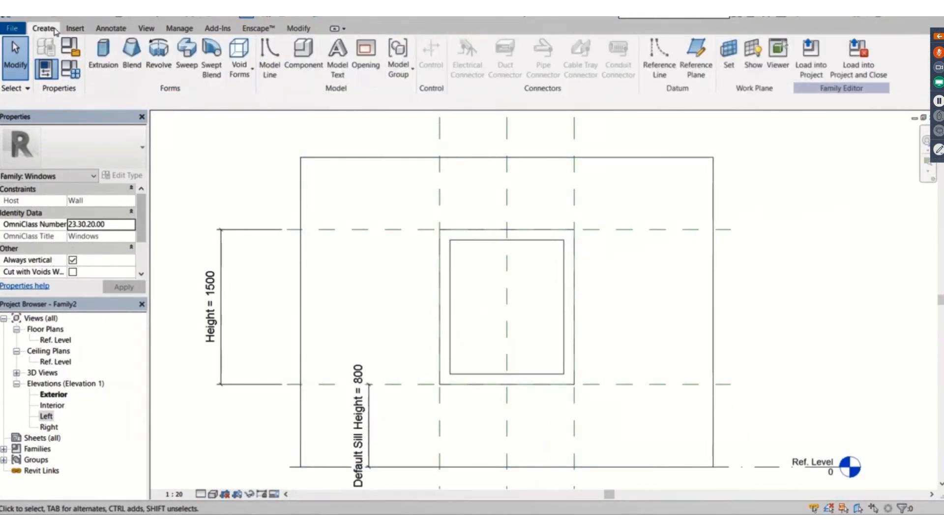
left_click(732, 62)
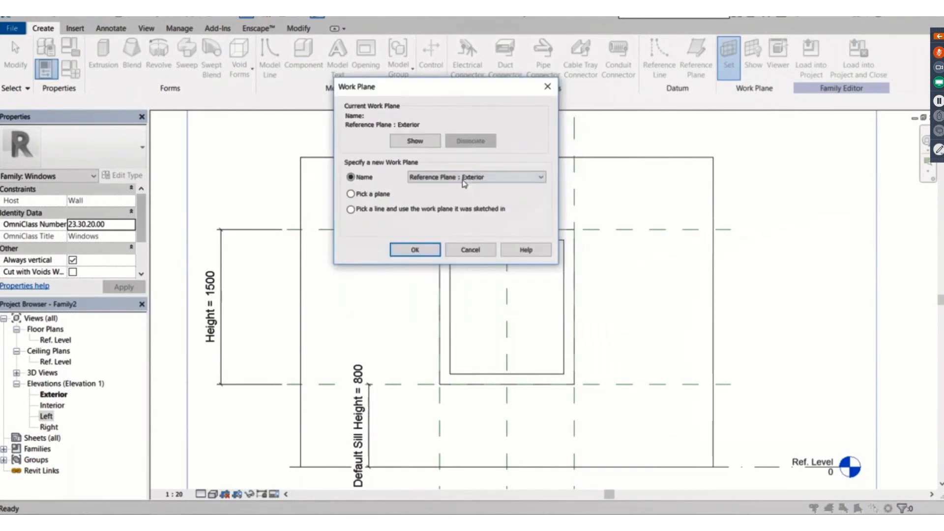
left_click(464, 177)
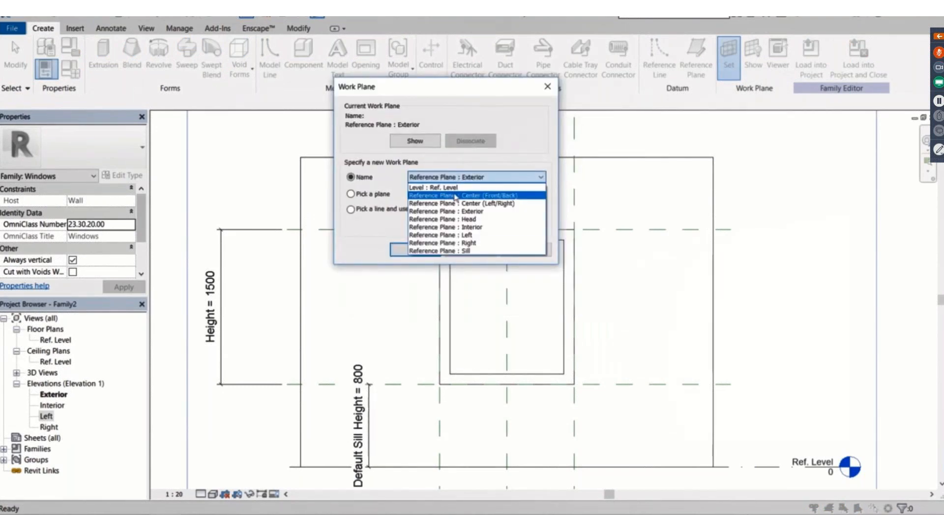
left_click(456, 197)
left_click(418, 250)
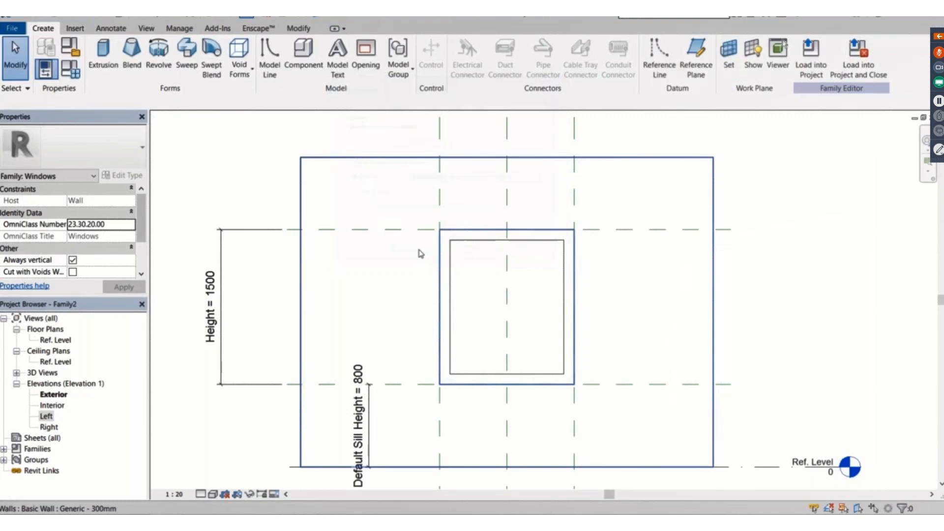
- Start a new extrusion, sketch a rectangle along the frame's inner edges and lock its sides to them
left_click(103, 55)
left_click(462, 45)
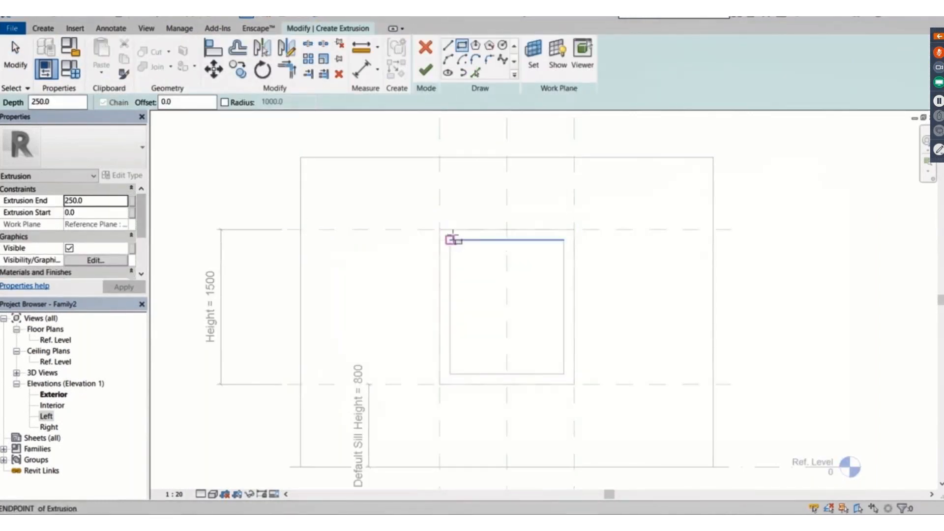
left_click(450, 240)
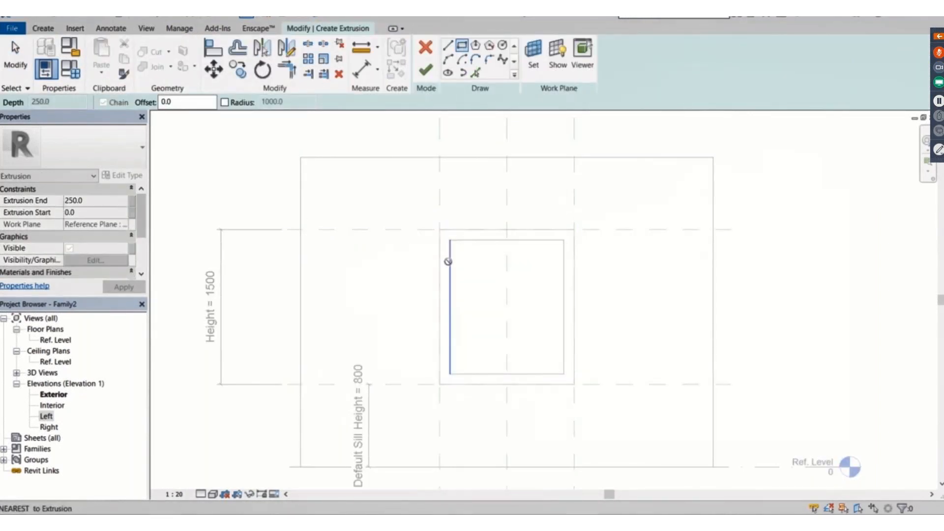
left_click(563, 374)
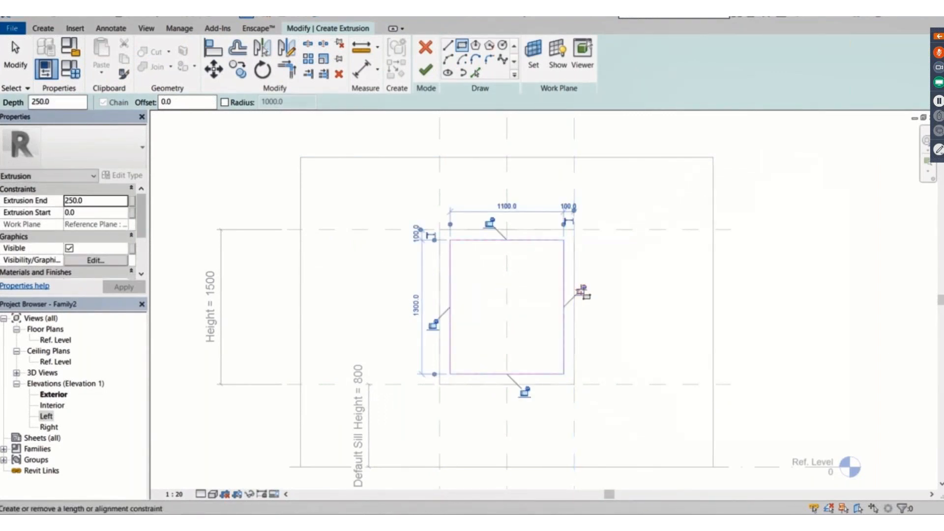
left_click(489, 222)
left_click(432, 324)
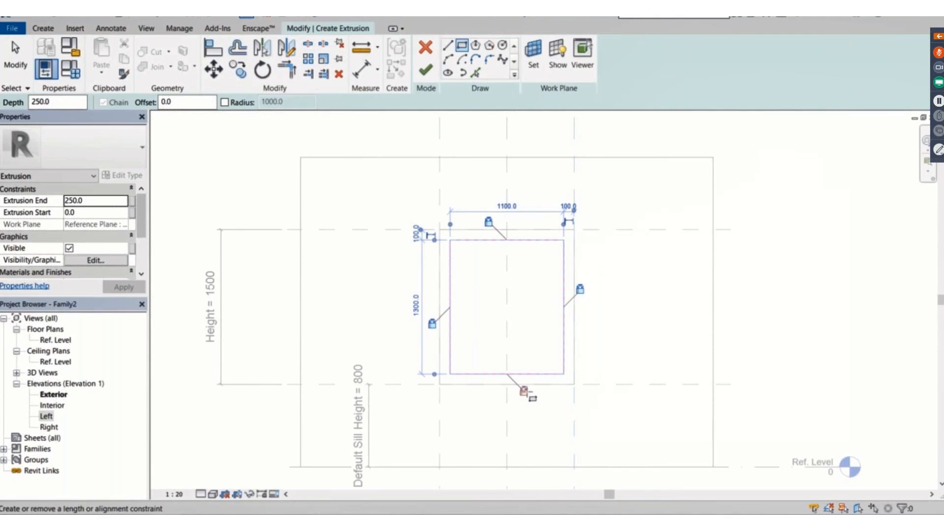
- Set the new extrusion's end to 30 and apply it
left_click(89, 200)
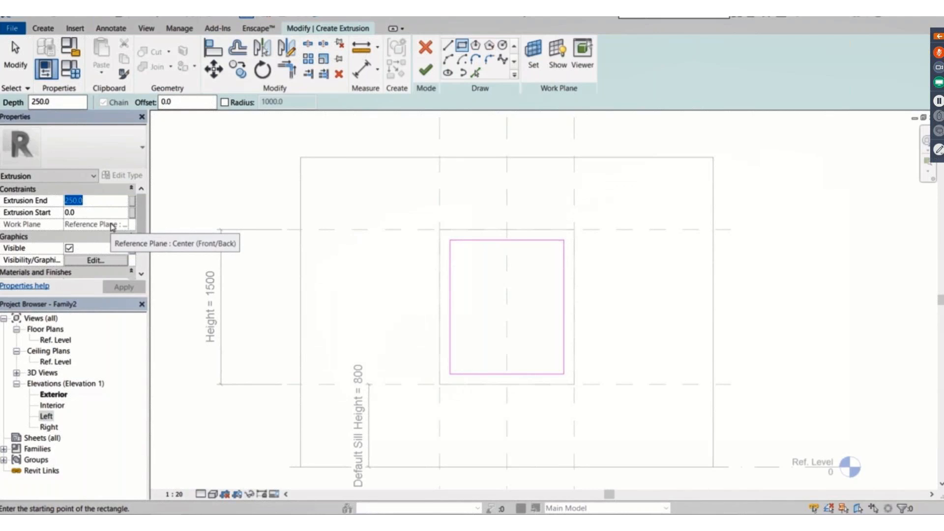
type("30")
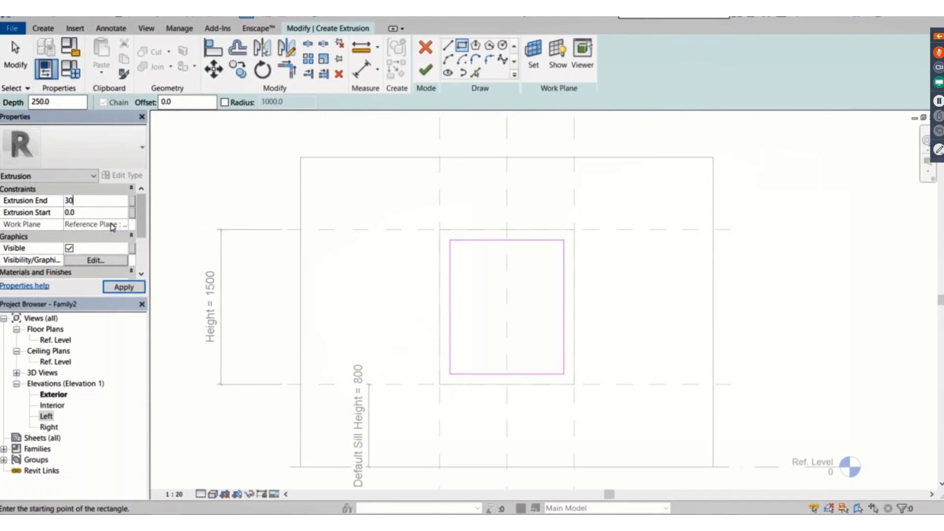
left_click(124, 287)
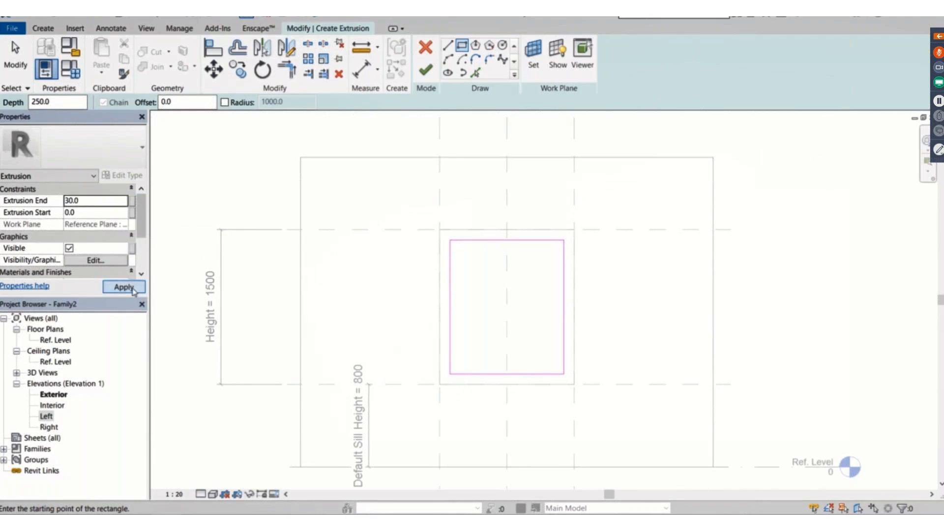
- Finish the panel extrusion sketch and inspect the resulting solid inside the window frame in the 3D view
left_click(425, 72)
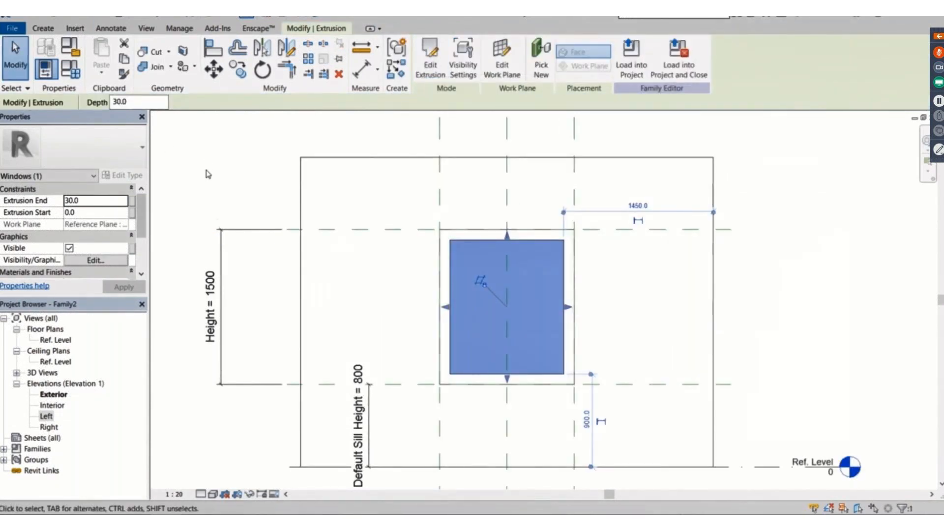
left_click(281, 145)
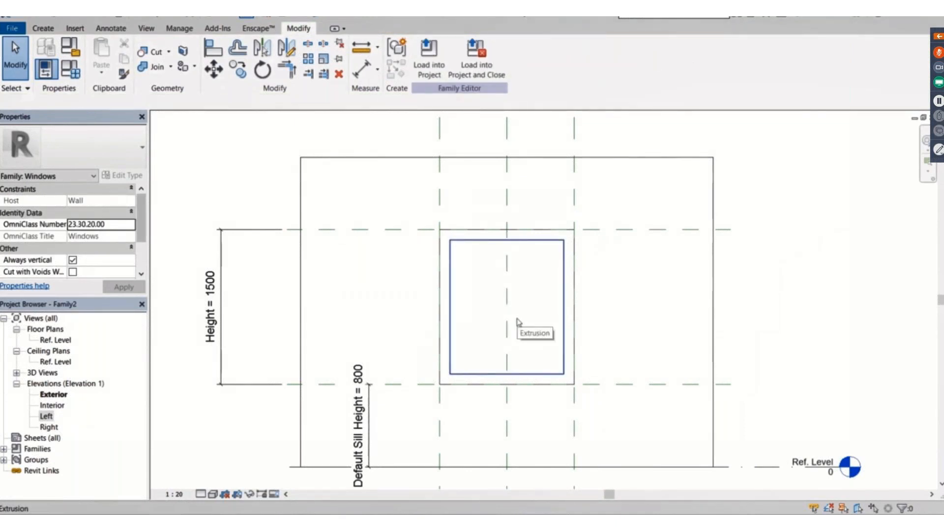
left_click(213, 18)
scroll(476, 329, "up", 2)
middle_click_drag(480, 331, 510, 320, "shift")
left_click(499, 334)
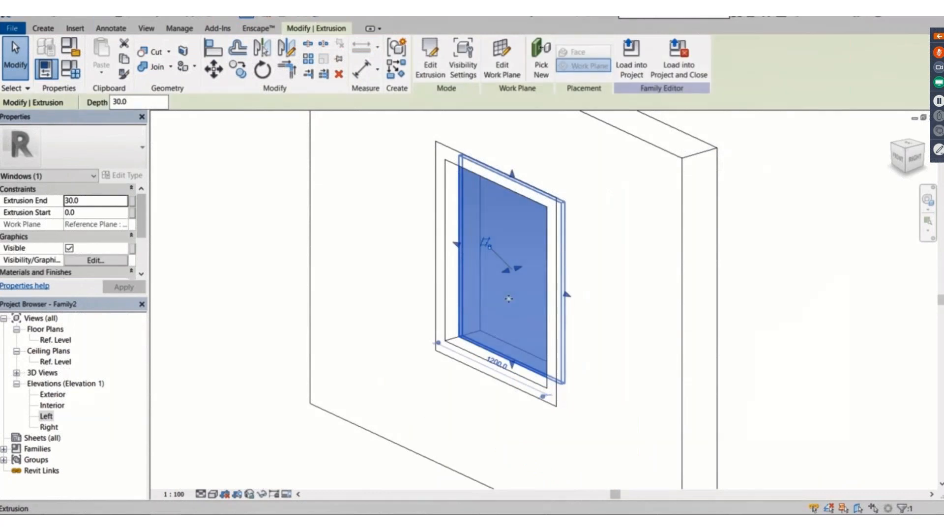
middle_click_drag(509, 298, 484, 256, "shift")
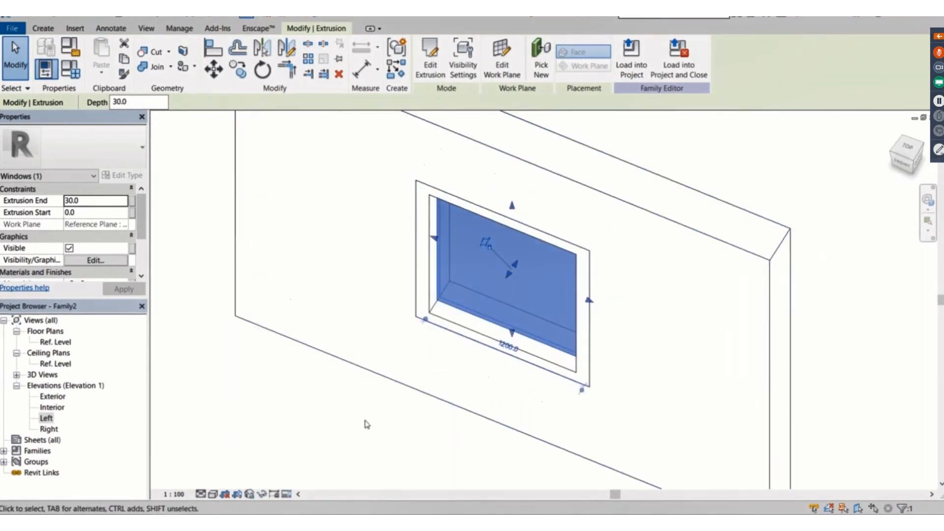
left_click(409, 418)
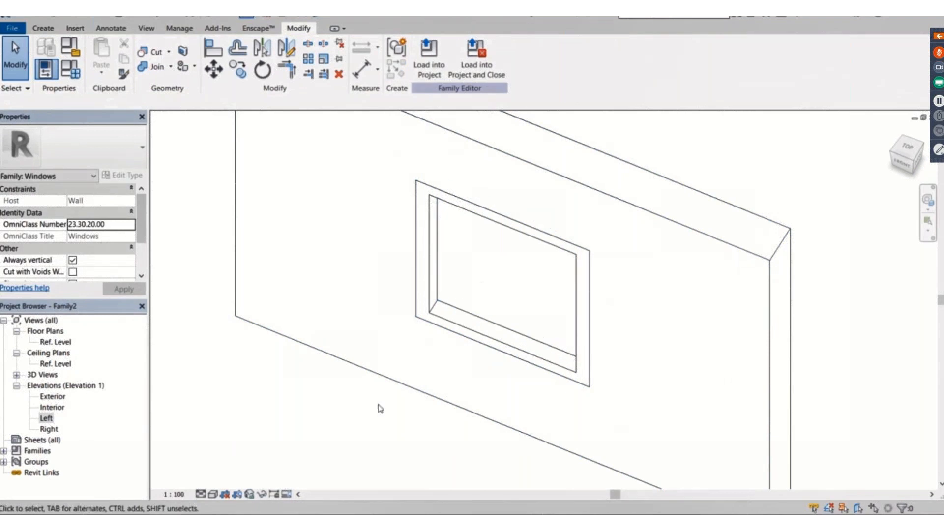
mouse_move(903, 158)
left_mouse_down()
mouse_move(899, 137)
mouse_move(886, 140)
mouse_move(900, 139)
mouse_move(903, 160)
left_mouse_up()
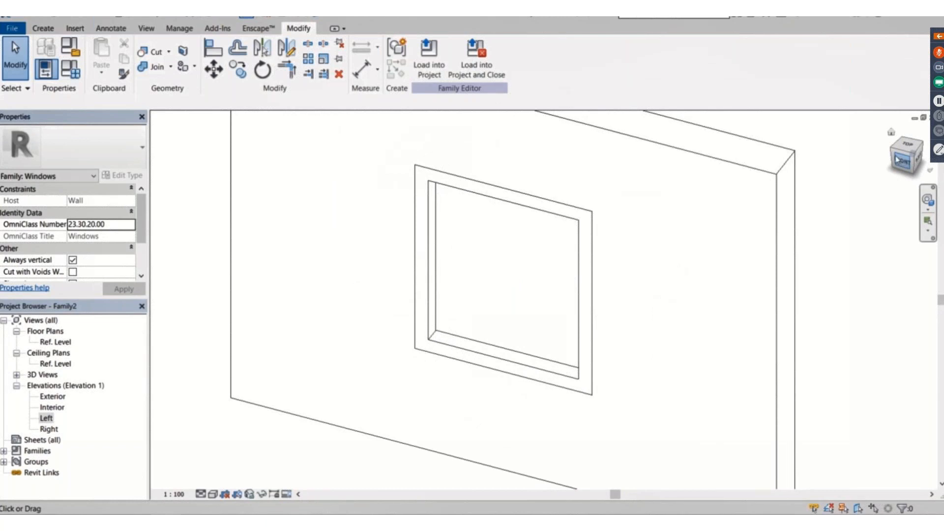
- Associate the inner panel's material with a new type-based family parameter named Glass Material
left_click(461, 276)
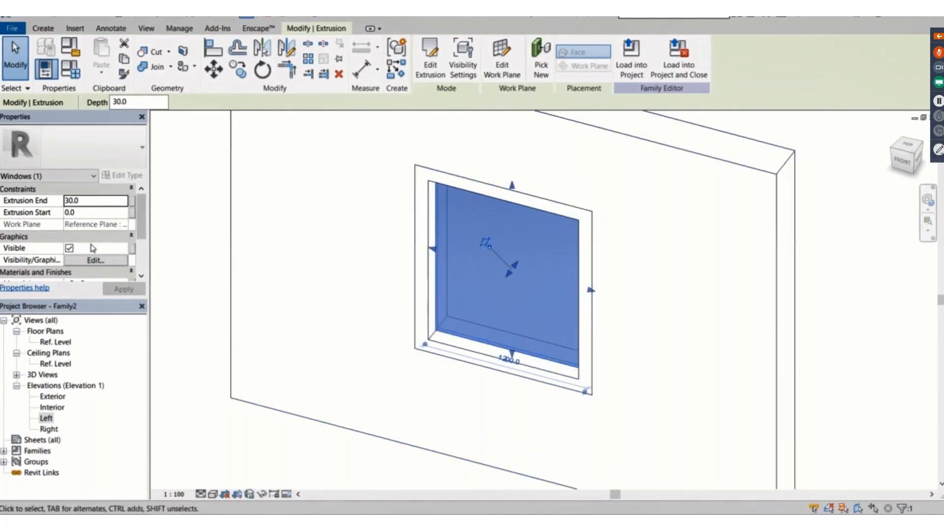
scroll(142, 218, "down", 3)
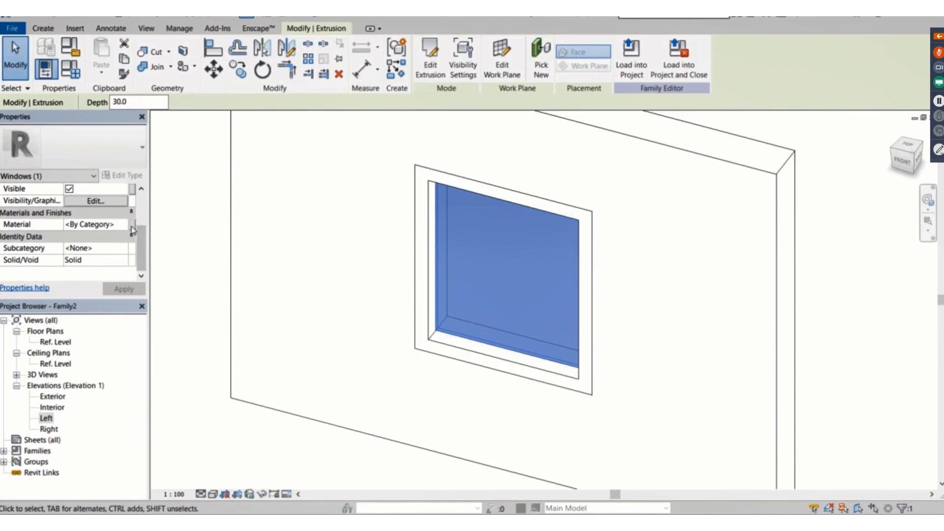
left_click(132, 228)
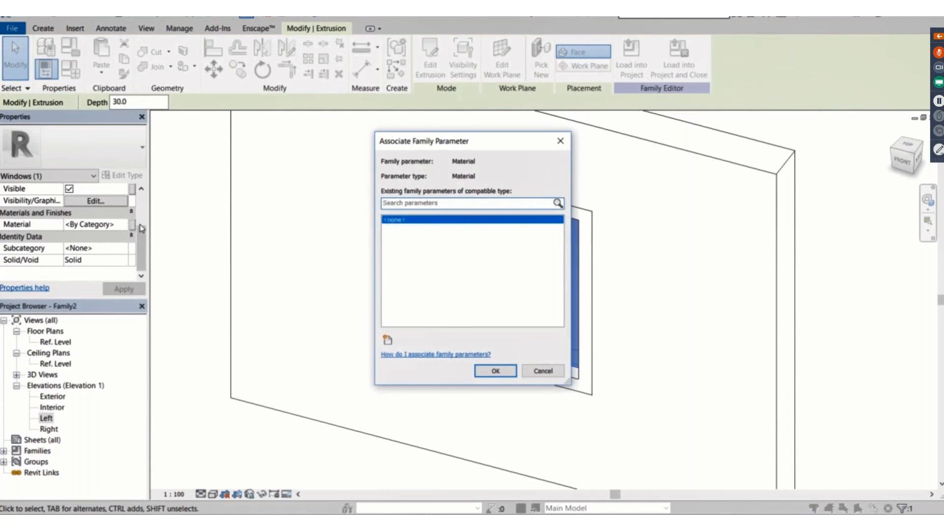
left_click_drag(465, 149, 355, 102)
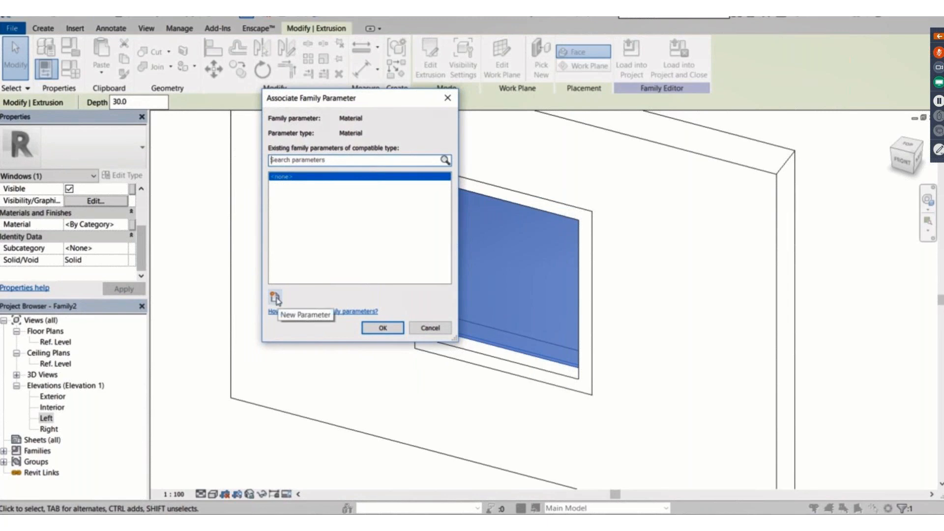
left_click(275, 298)
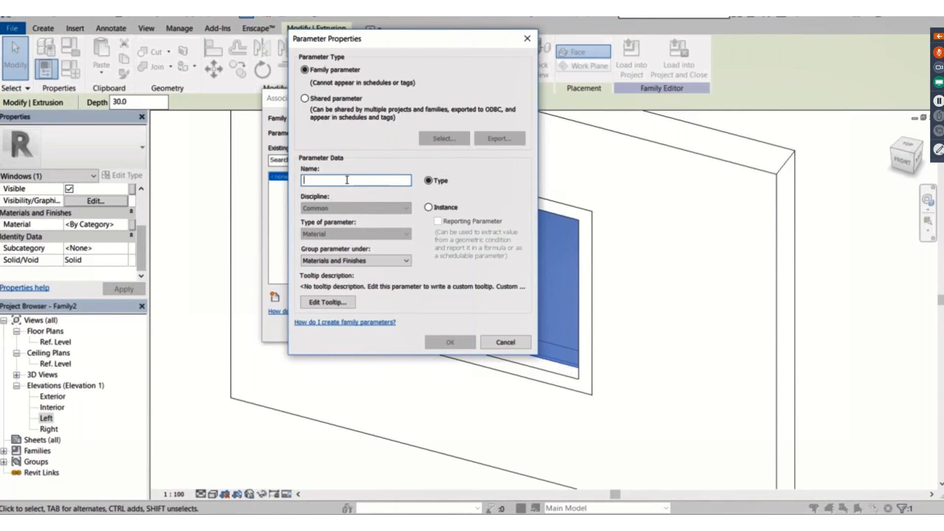
type("Glass Material")
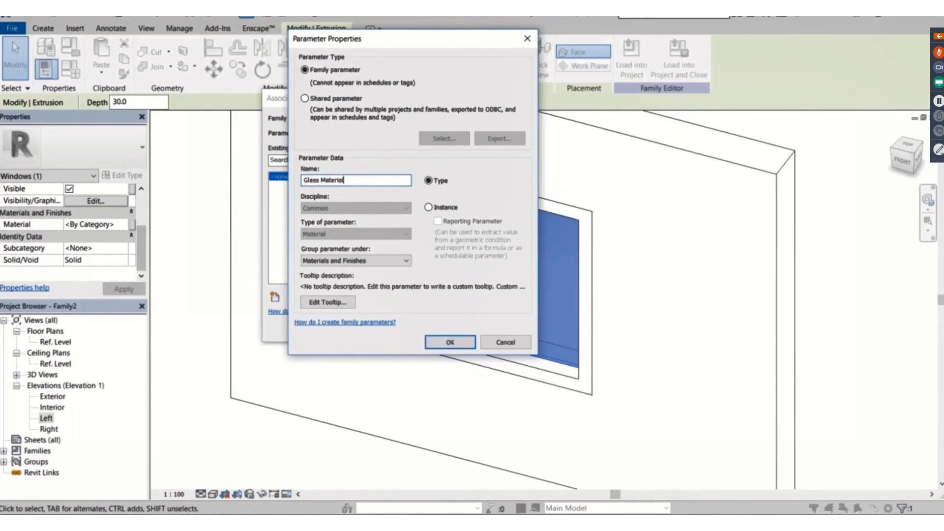
left_click(450, 342)
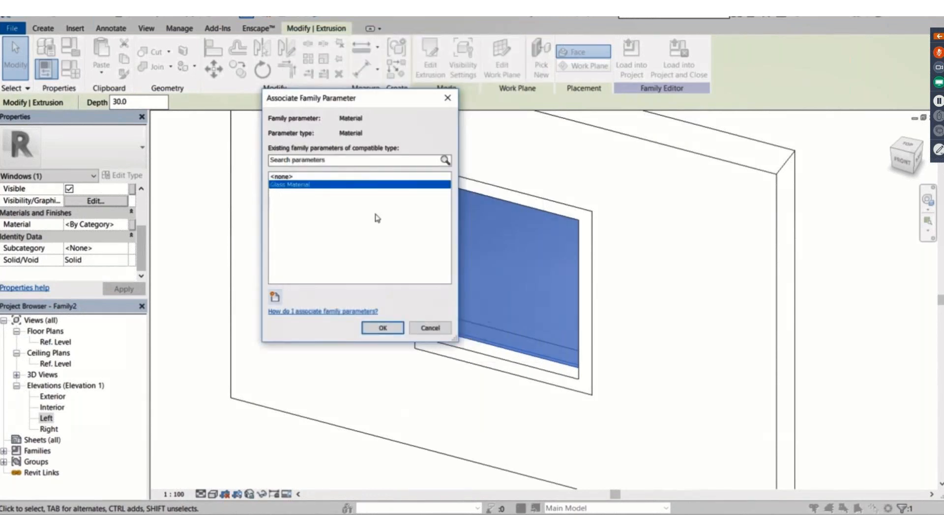
left_click(382, 329)
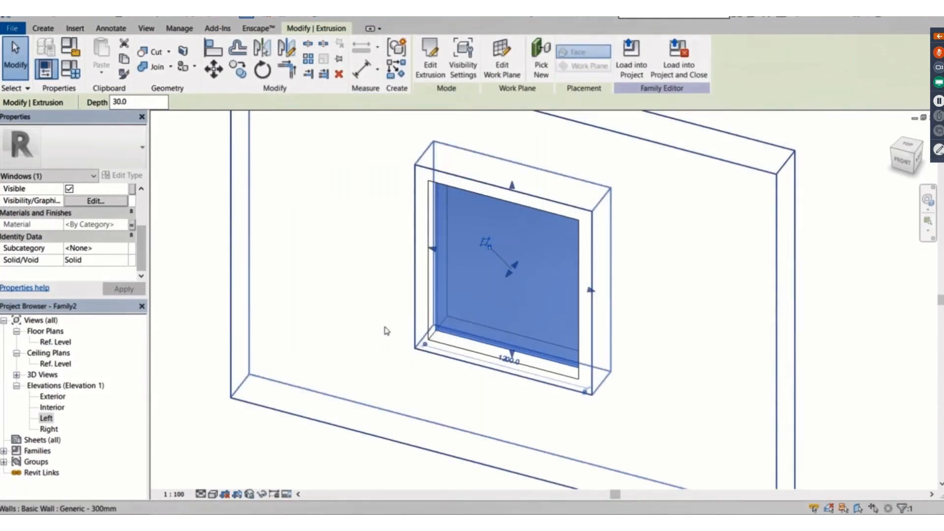
- Assign the Glass material to the Glass Material parameter in the family types
left_click(78, 74)
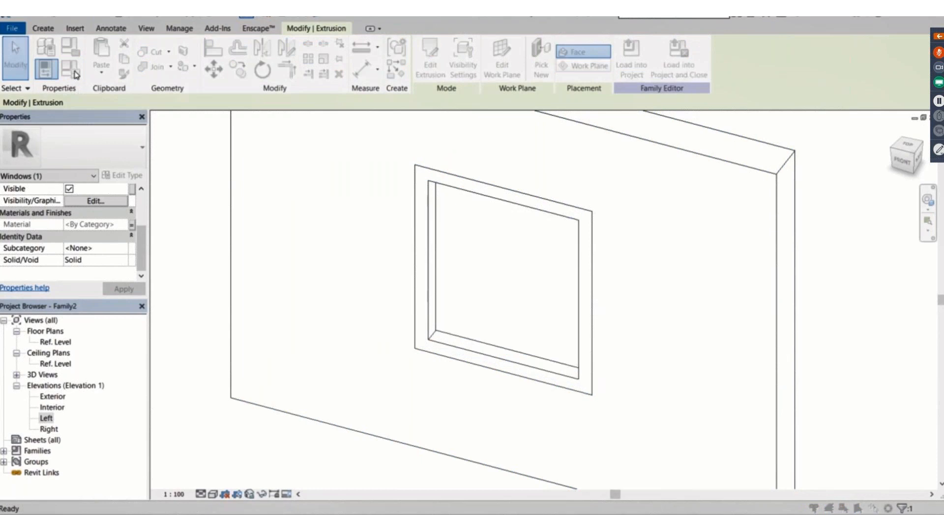
left_click_drag(611, 68, 190, 37)
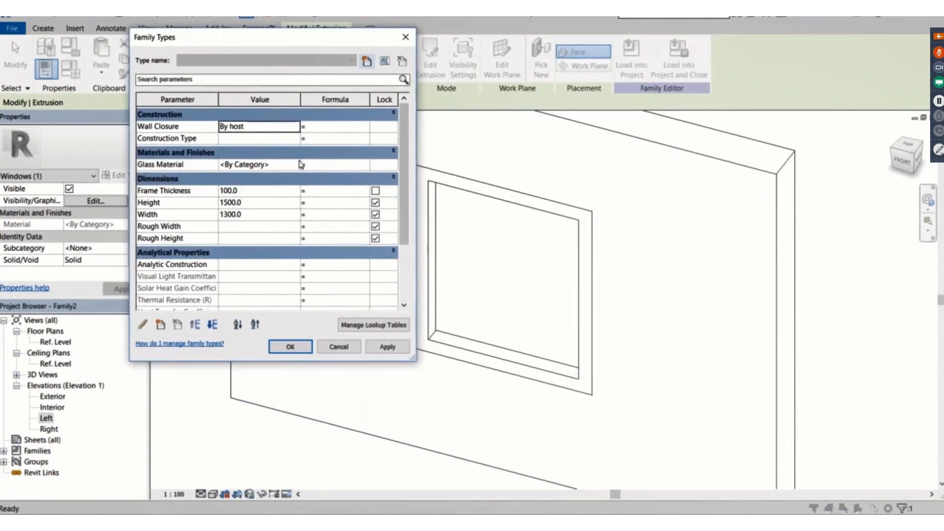
left_click(298, 165)
left_click(297, 165)
left_click(123, 221)
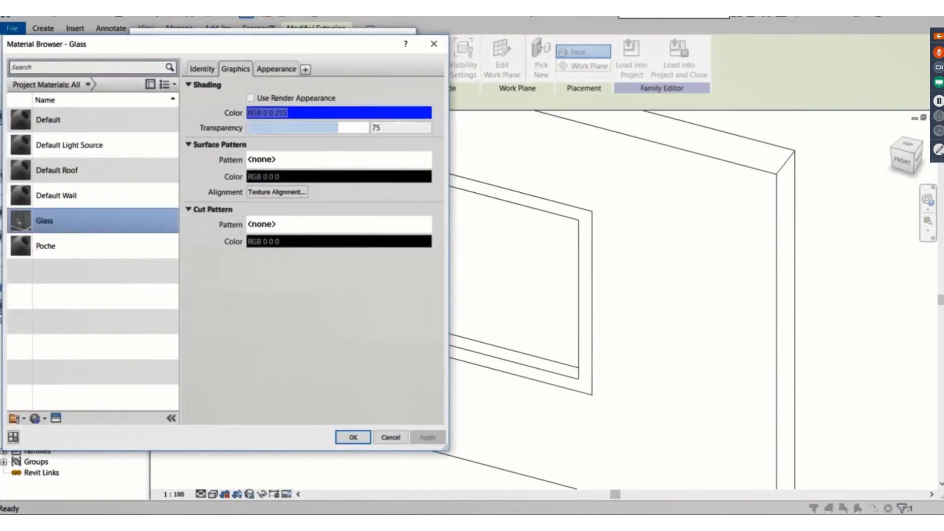
left_click(352, 441)
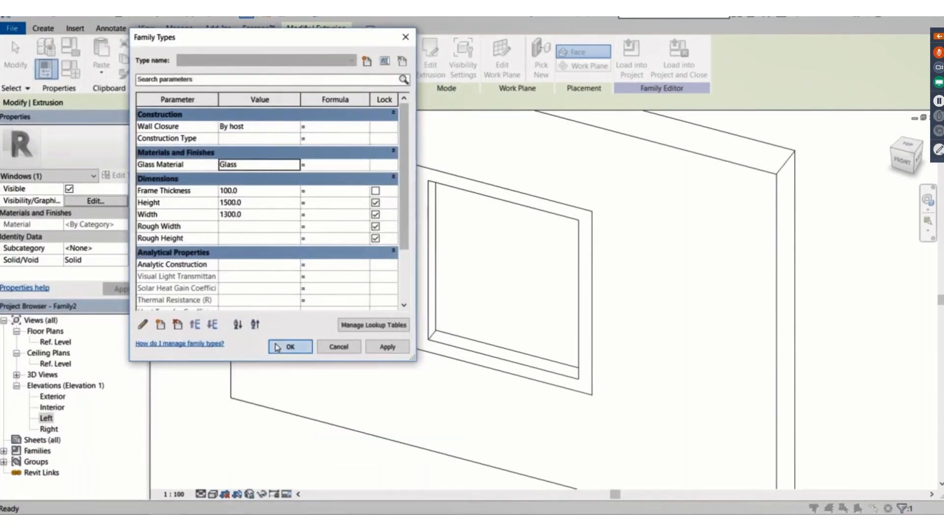
left_click(291, 345)
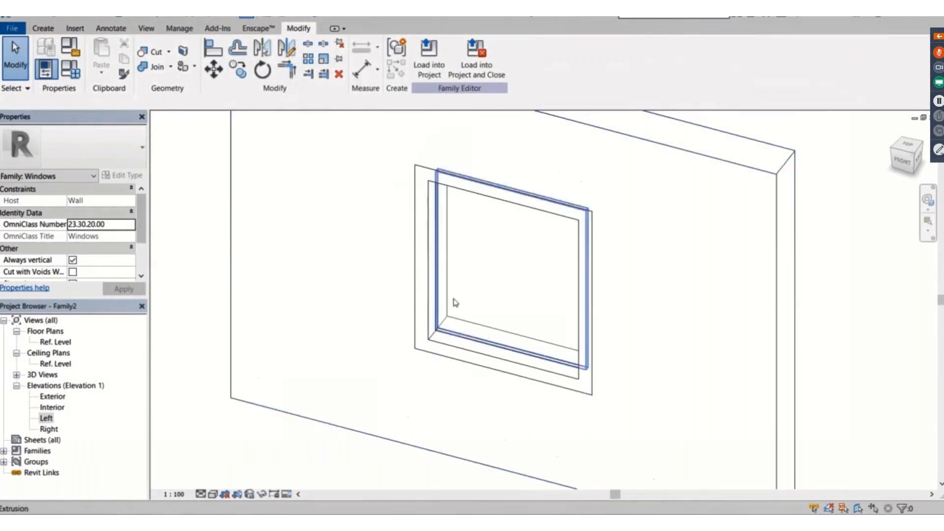
- Associate the outer frame extrusion's material with a new type-based family parameter named Frame Material
left_click(424, 241)
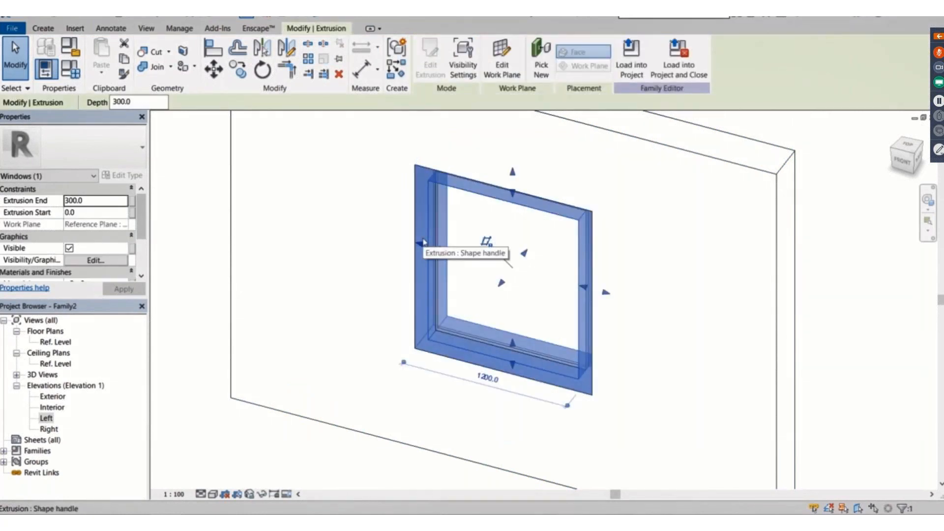
scroll(129, 229, "down", 2)
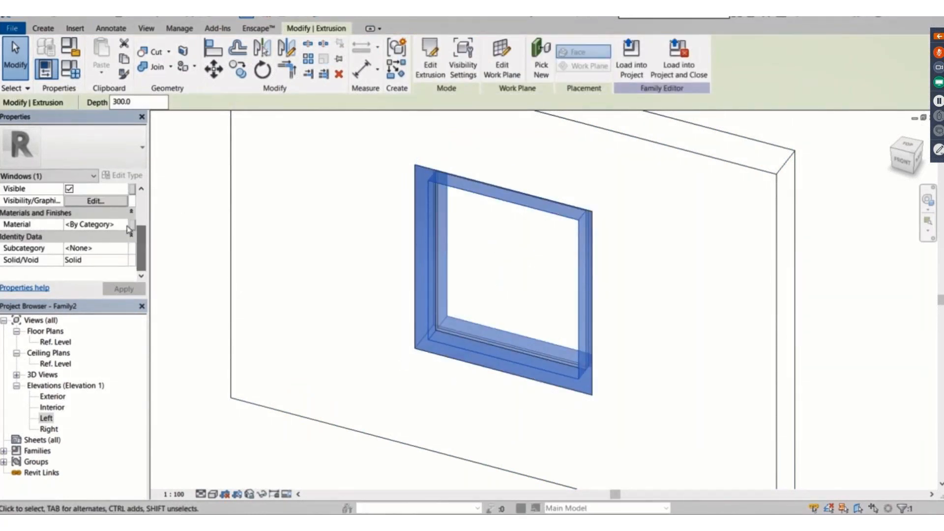
left_click(131, 225)
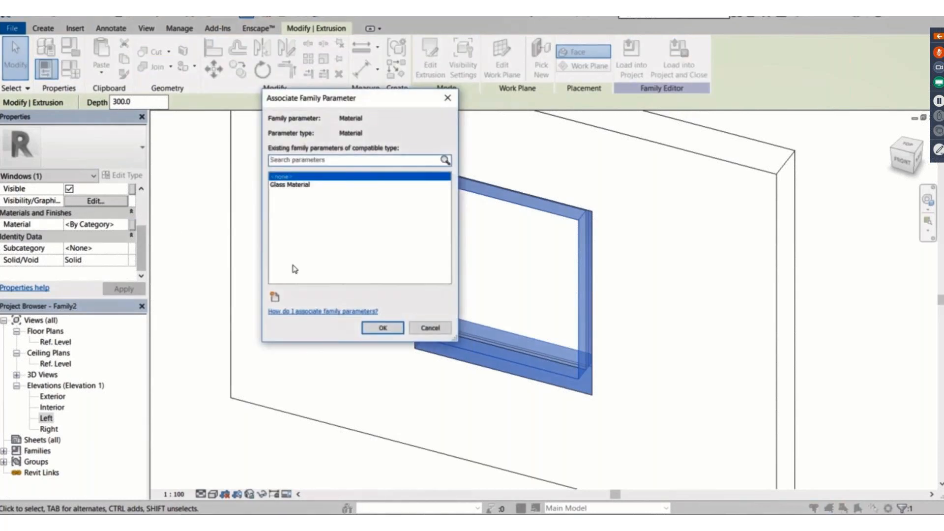
left_click(276, 299)
type("F")
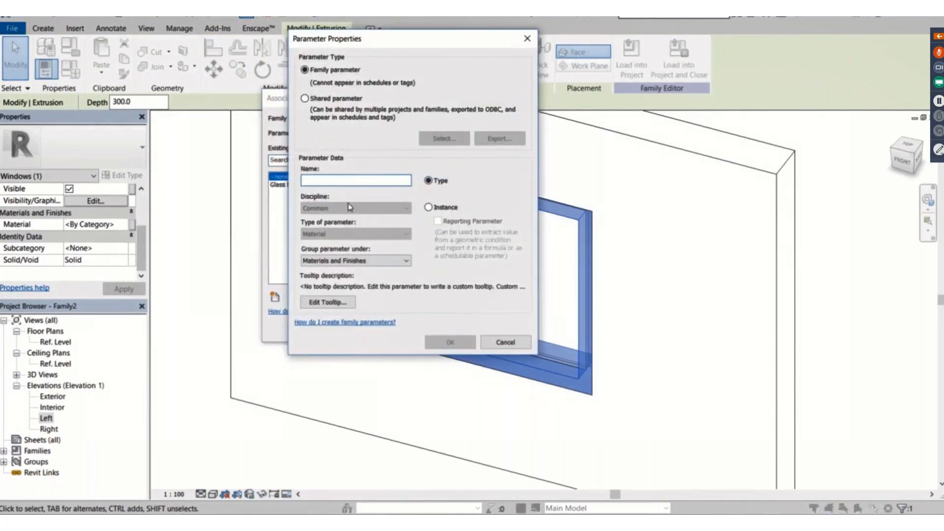
type("rame Material")
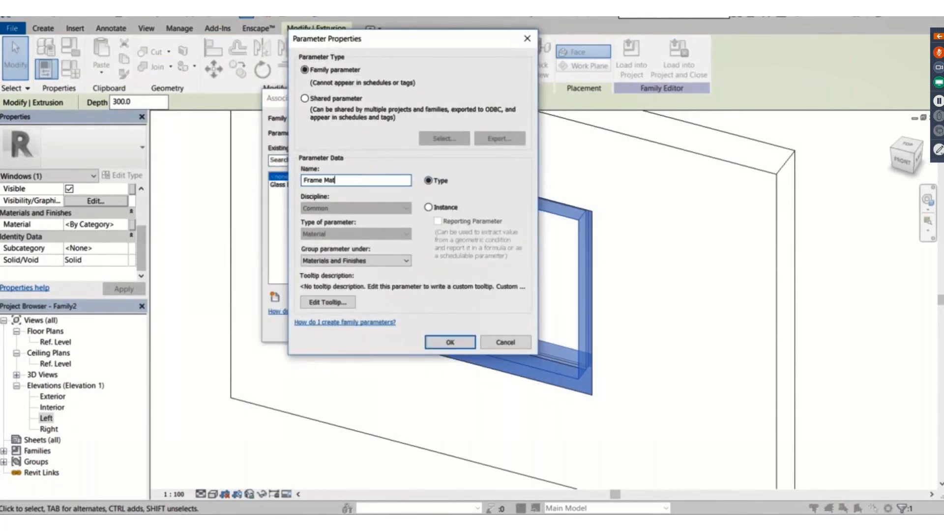
left_click(450, 343)
left_click(383, 328)
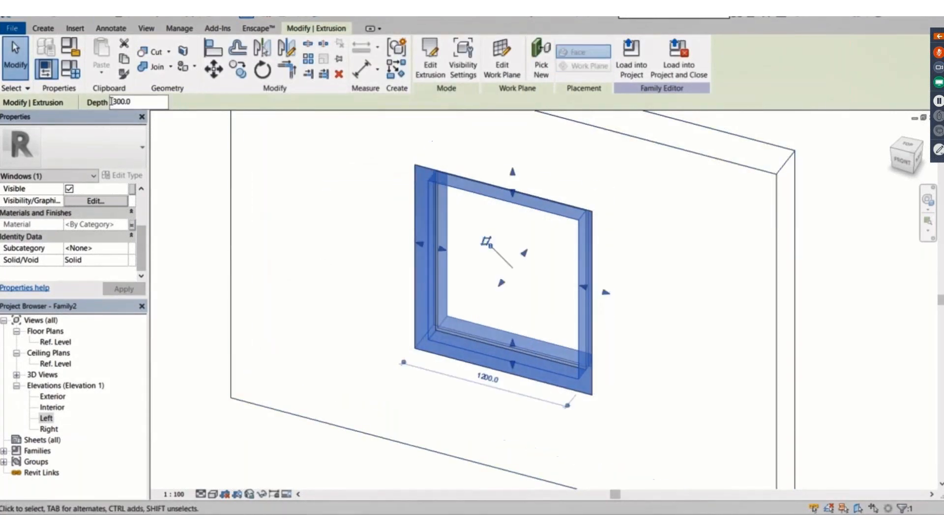
key("Escape")
- Assign the Default material to the Frame Material parameter in the family types
left_click(72, 70)
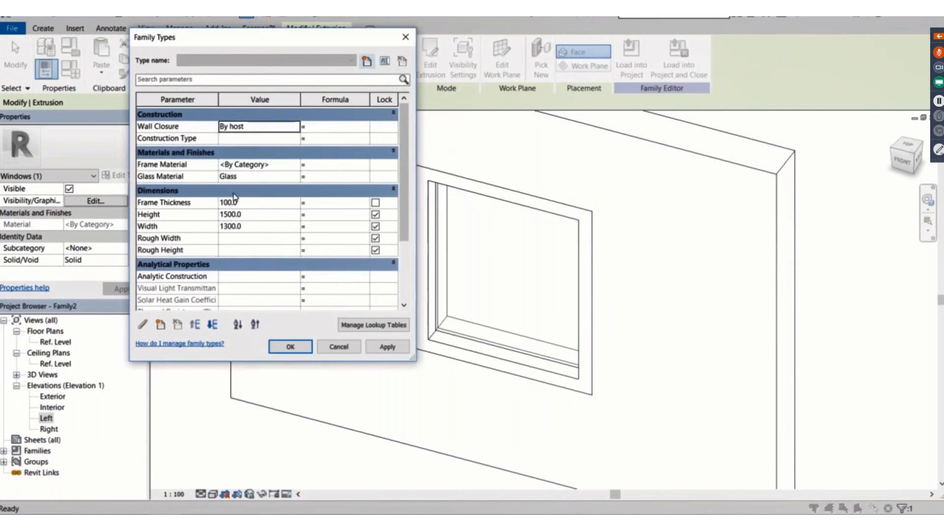
left_click(297, 169)
left_click(300, 169)
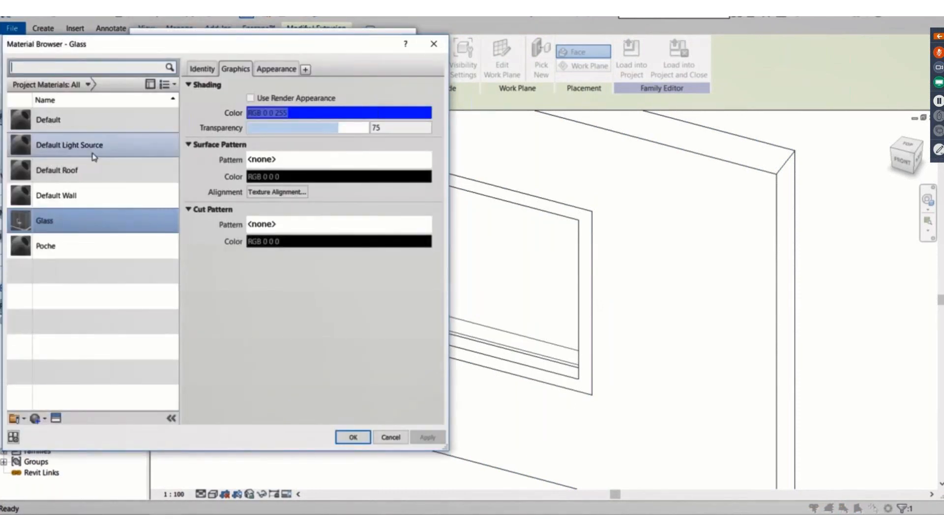
left_click(95, 124)
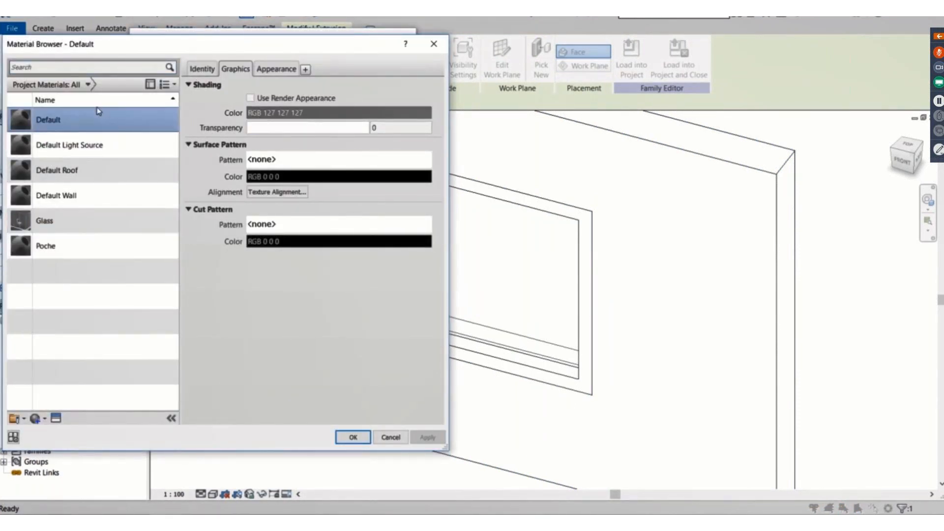
left_click(354, 437)
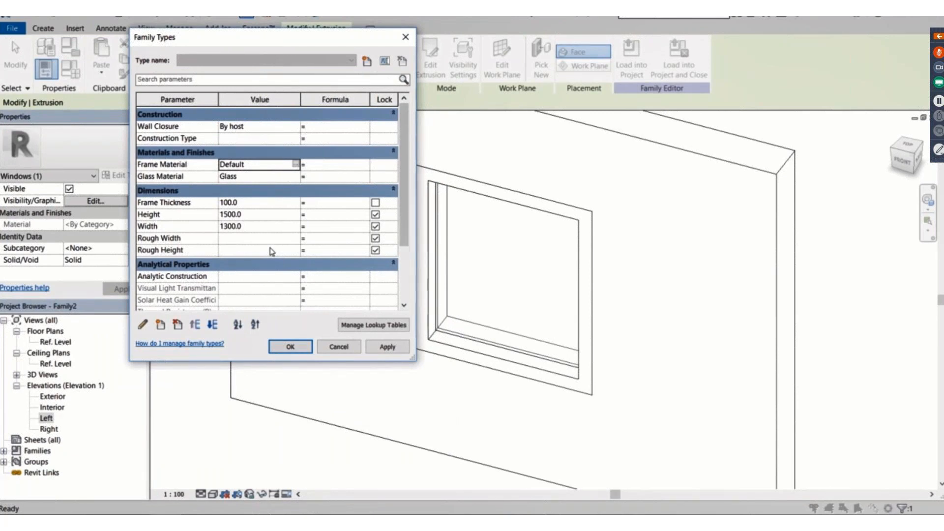
left_click(291, 347)
- Switch the 3D view's visual style to Consistent Colors and inspect the frame and glass
scroll(305, 320, "down", 3)
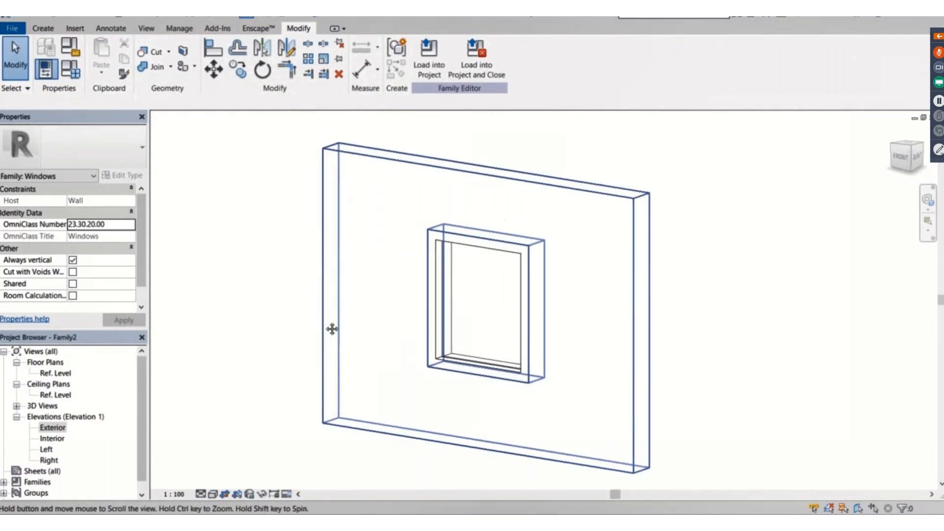
left_click(213, 494)
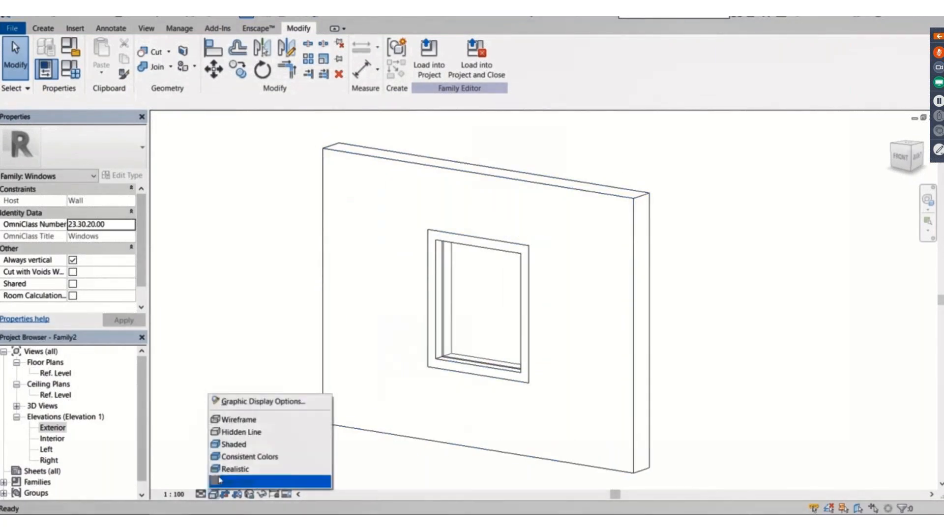
left_click(245, 458)
middle_click_drag(272, 369, 393, 272)
scroll(344, 265, "up", 3)
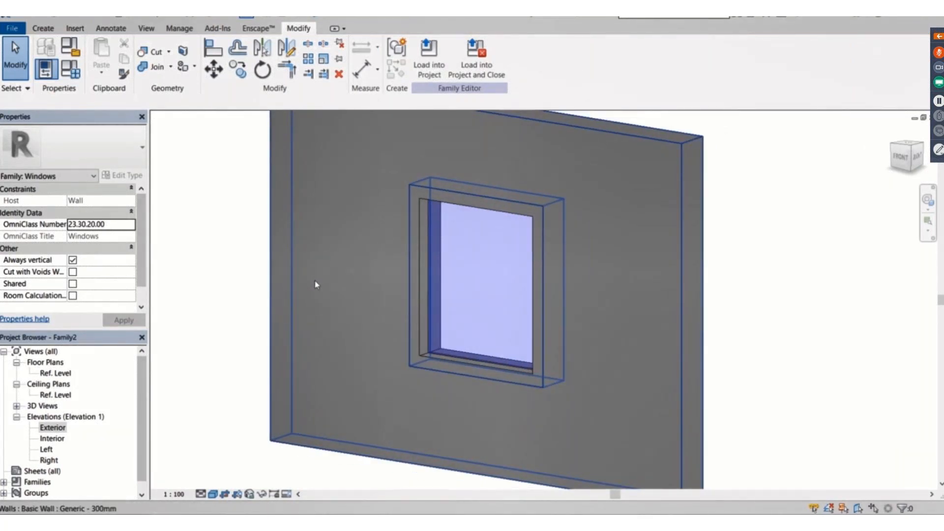
middle_click_drag(401, 275, 385, 285)
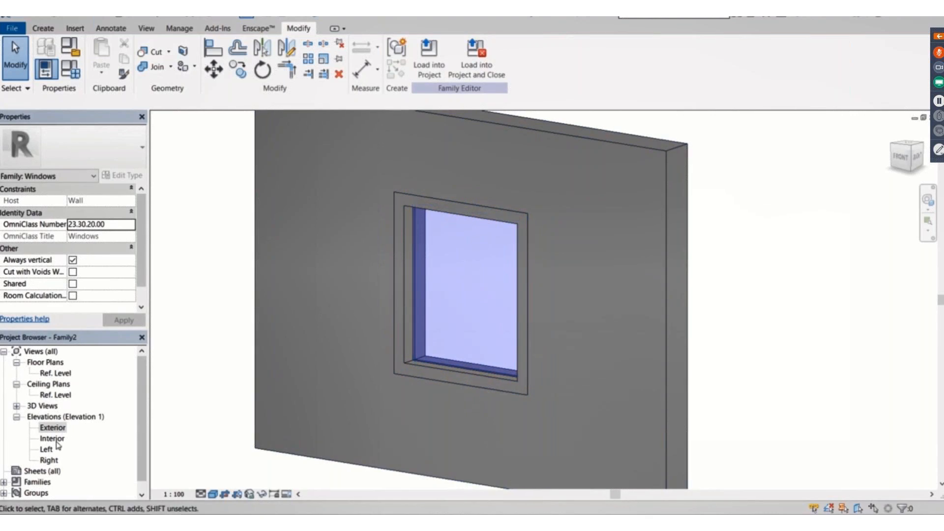
- Start a solid extrusion in the Exterior elevation with the Exterior reference plane as its work plane
double_click(54, 429)
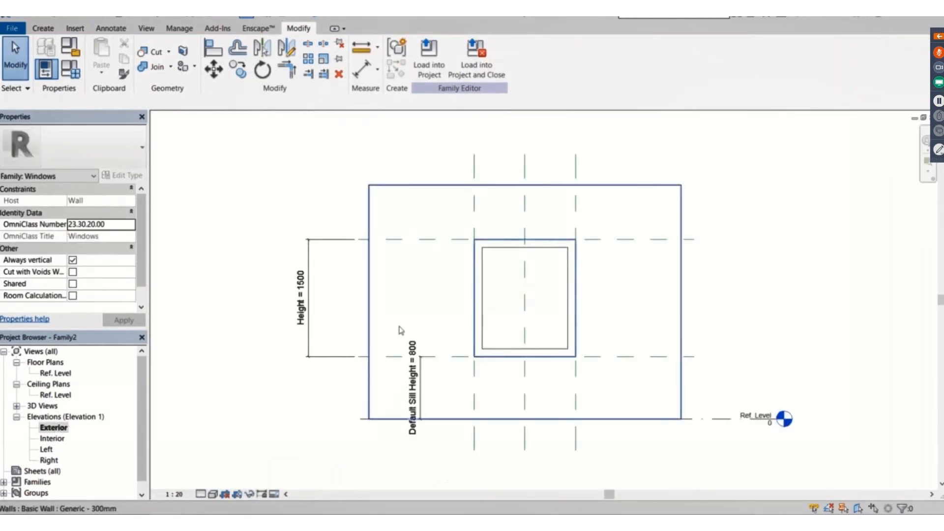
middle_click_drag(332, 275, 296, 265)
left_click(42, 28)
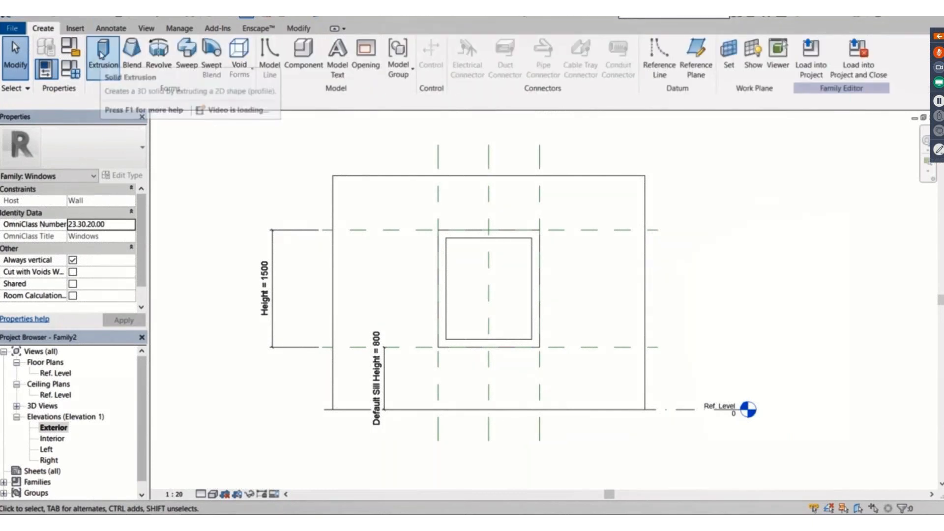
left_click(102, 55)
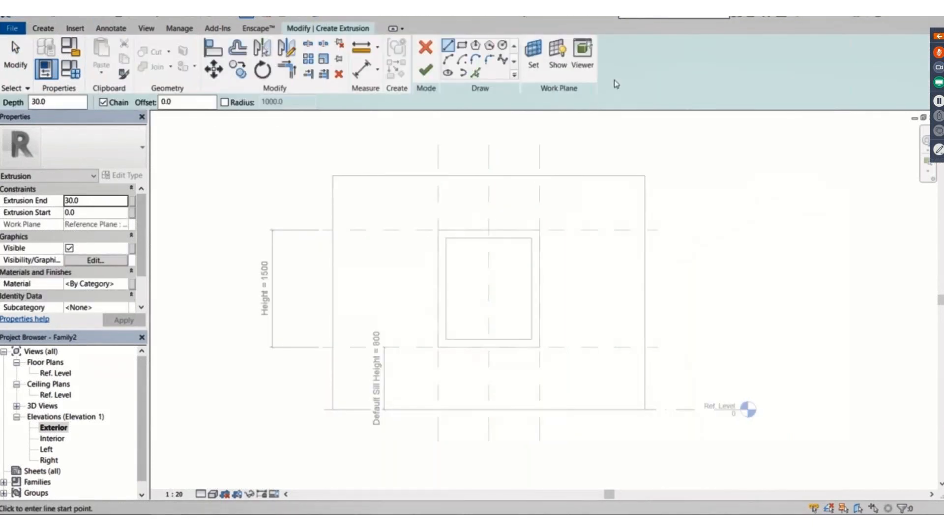
left_click(536, 63)
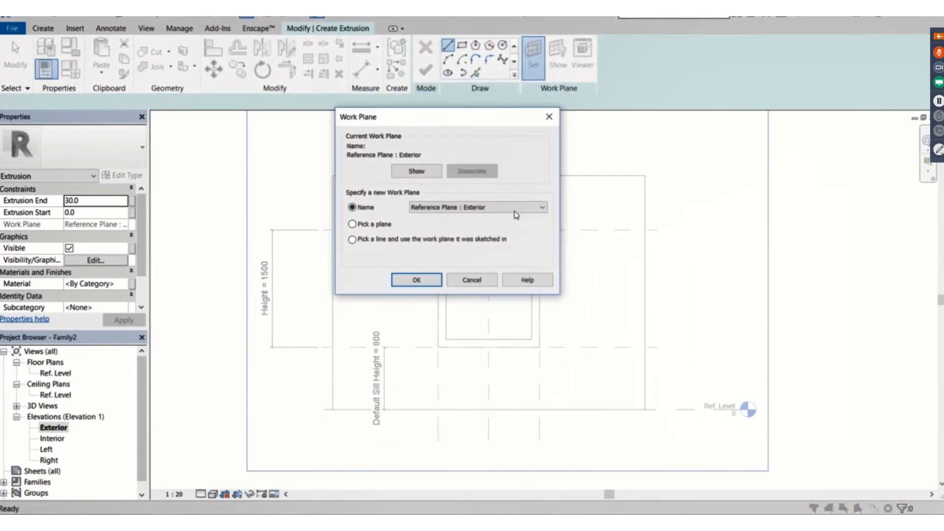
left_click(513, 210)
left_click(513, 211)
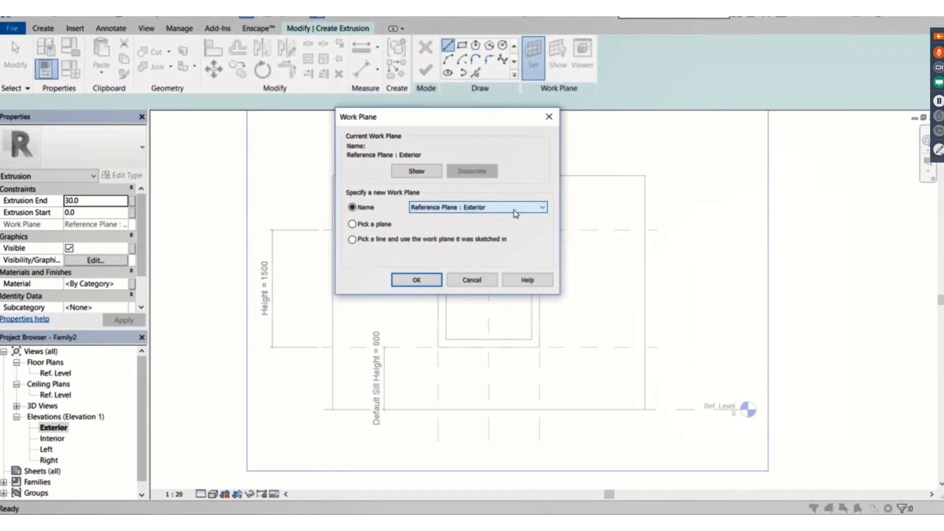
left_click(405, 280)
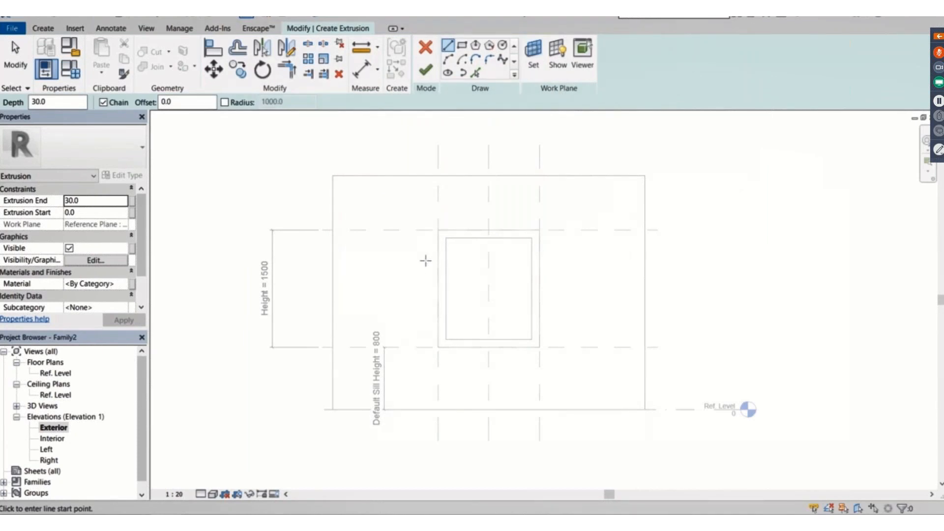
- Sketch a vertical mullion rectangle about 71 mm wide and 1300 mm high between the frame's upper and lower inner edges
left_click(462, 46)
scroll(477, 251, "up", 2)
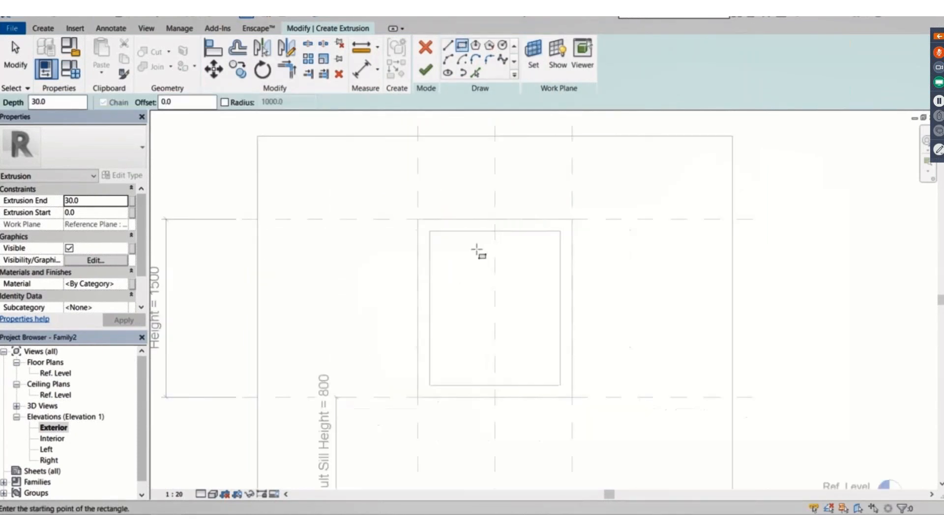
left_click(478, 231)
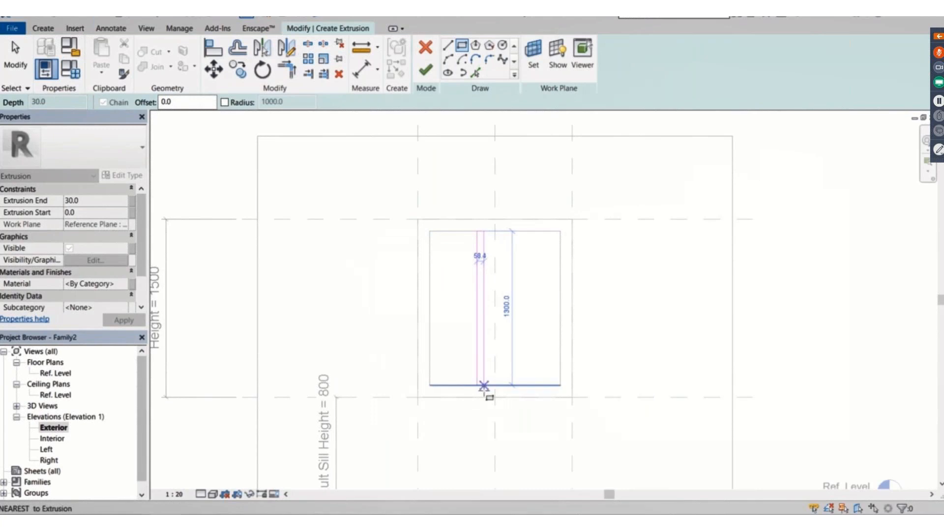
left_click(486, 385)
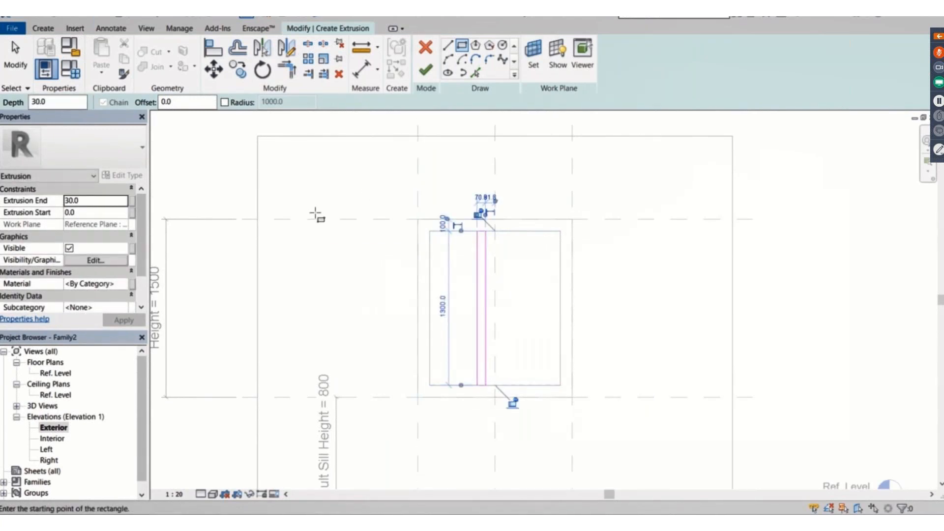
key("Escape")
key("Escape")
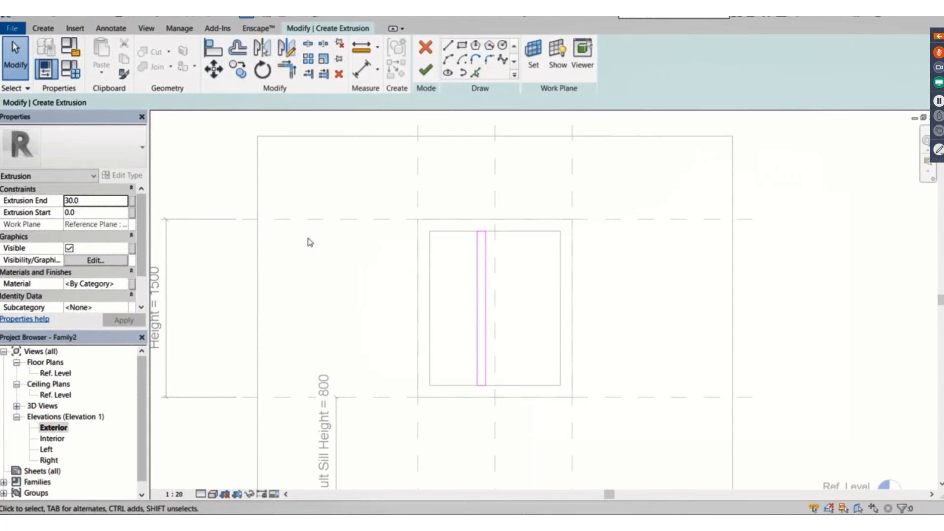
- Add aligned dimensions for the gap between the frame's left inner edge and the mullion, and for the mullion's width
left_click(121, 32)
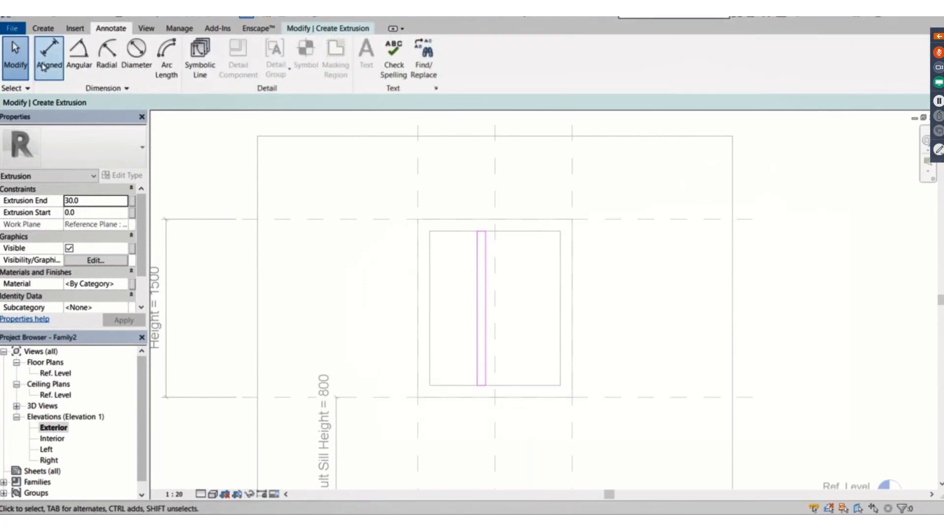
left_click(42, 65)
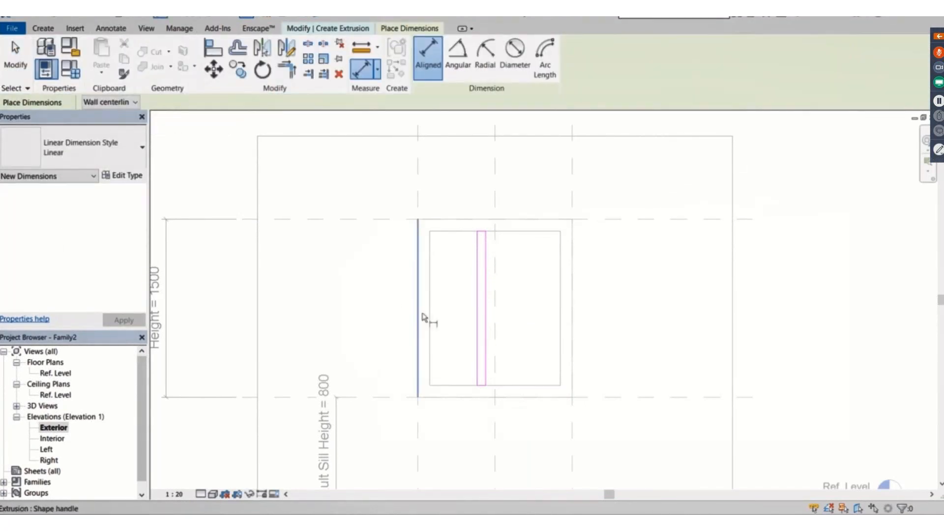
left_click(430, 290)
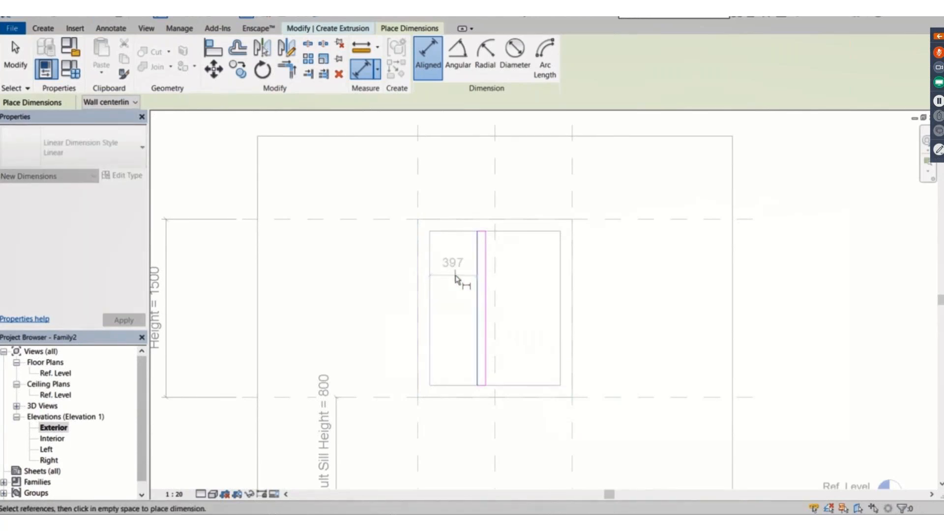
left_click(455, 277)
scroll(484, 300, "up", 2)
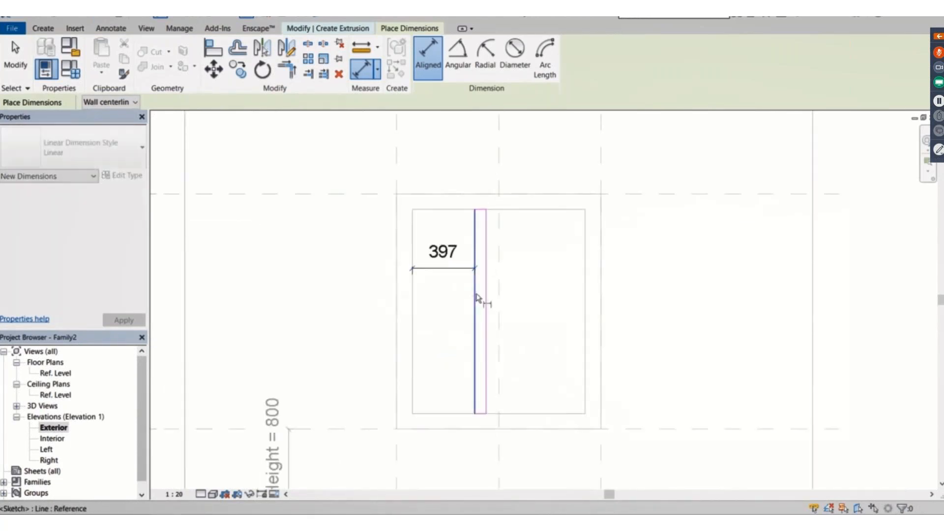
left_click(486, 294)
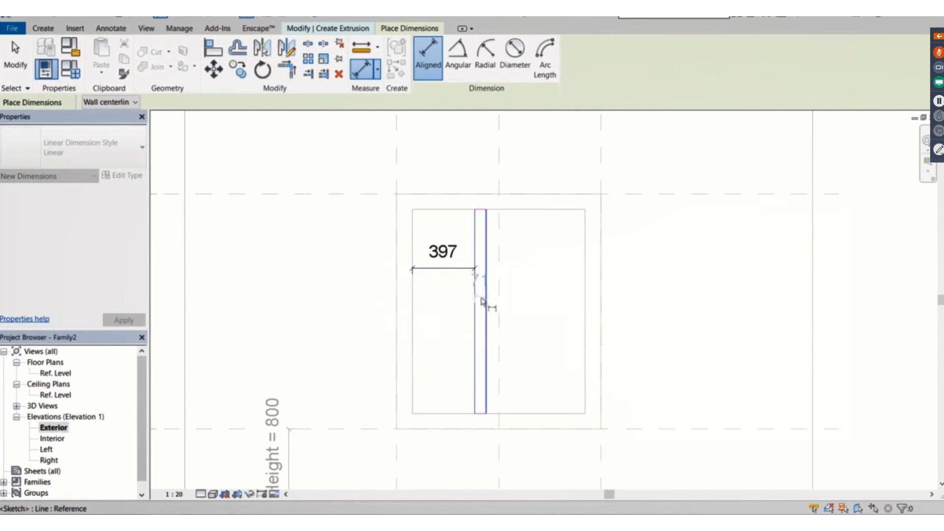
scroll(483, 305, "up", 2)
left_click(479, 307)
scroll(480, 310, "down", 3)
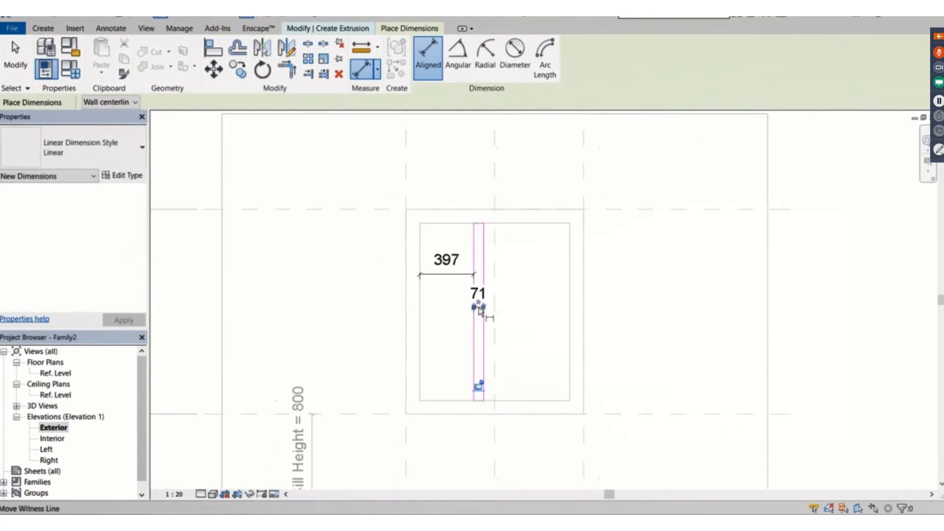
key("Escape")
key("Escape")
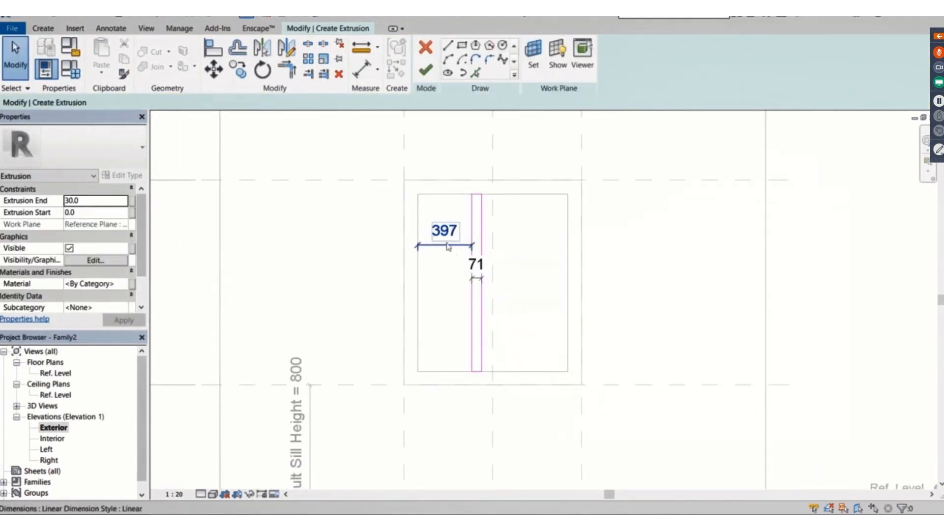
- Label the frame-to-mullion dimension with a new type-based family parameter named Mullion Distance to Frame
left_click(446, 247)
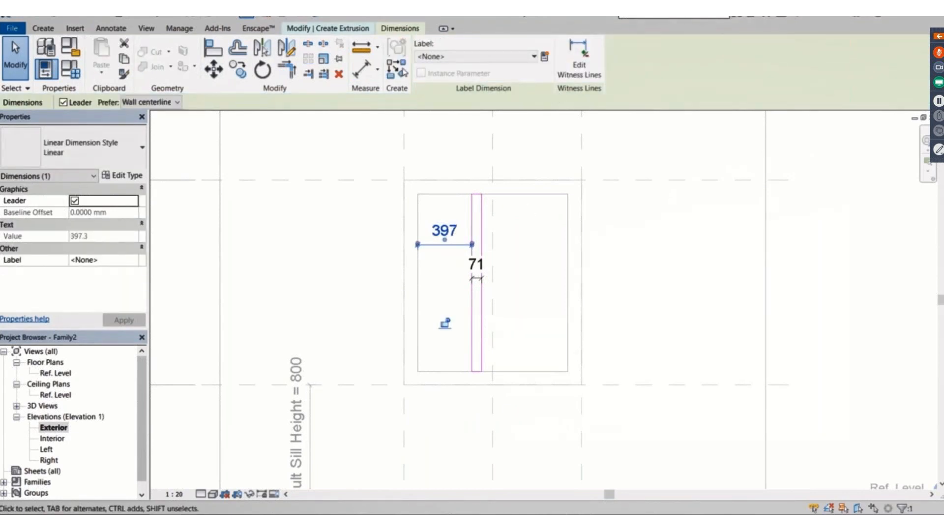
left_click(545, 57)
left_click_drag(411, 63, 346, 37)
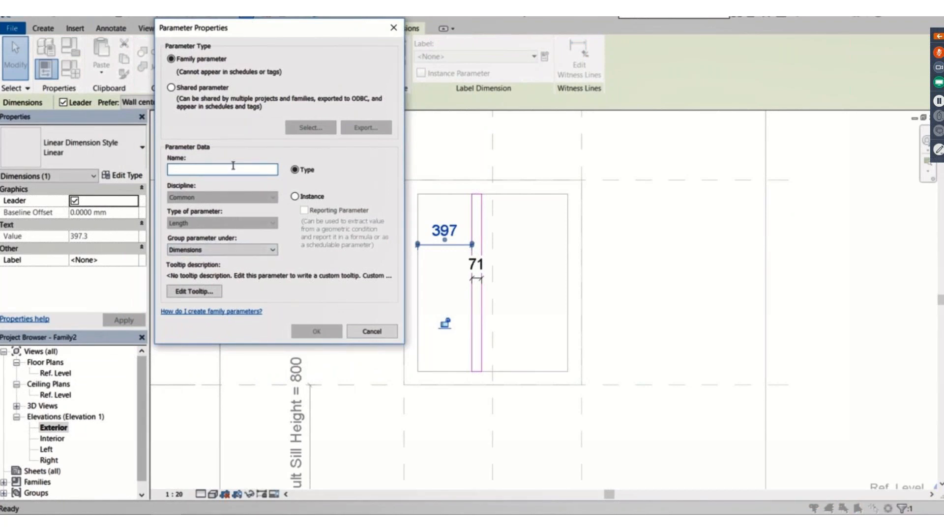
type("Mullion D")
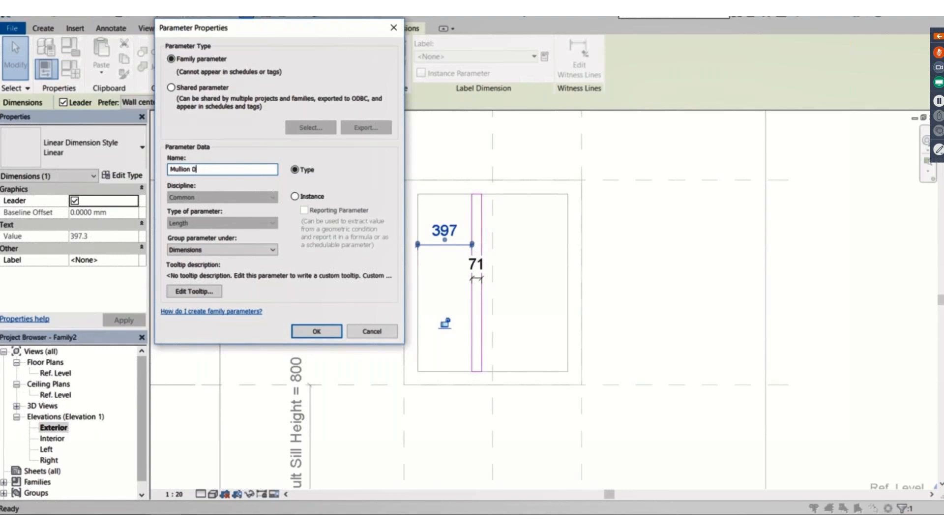
type("istance to Frame")
left_click(317, 331)
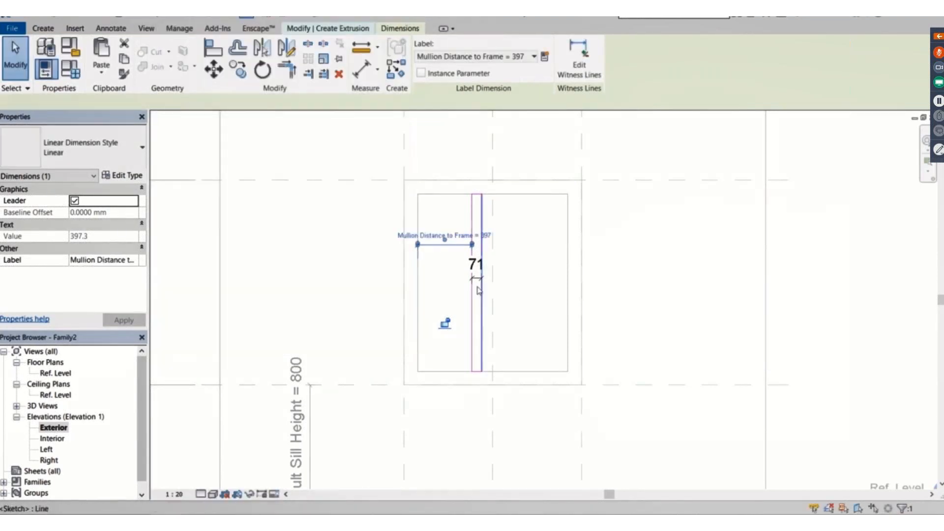
- Label the mullion's width dimension with a new type-based family parameter named Mullion Thickness and finish the 30 mm extrusion
left_click(477, 280)
left_click(545, 57)
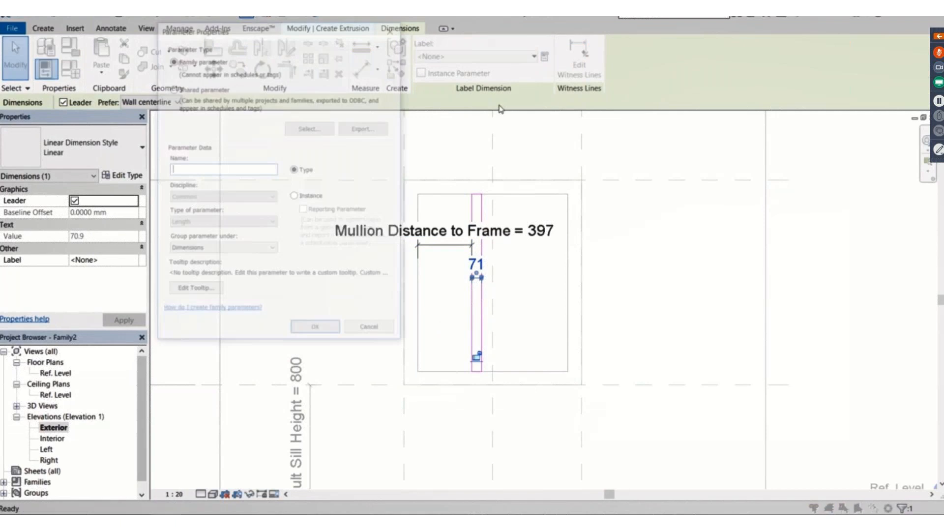
type("Mullion Thickness")
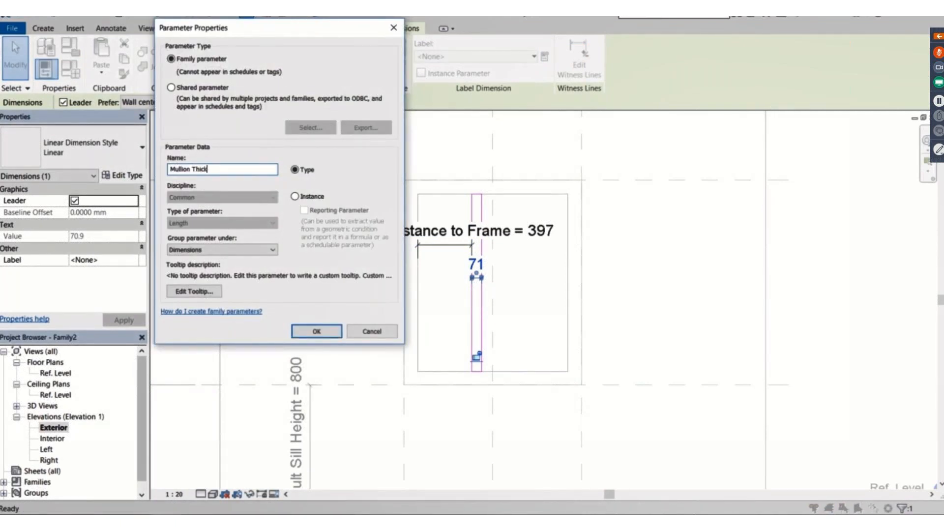
left_click(317, 331)
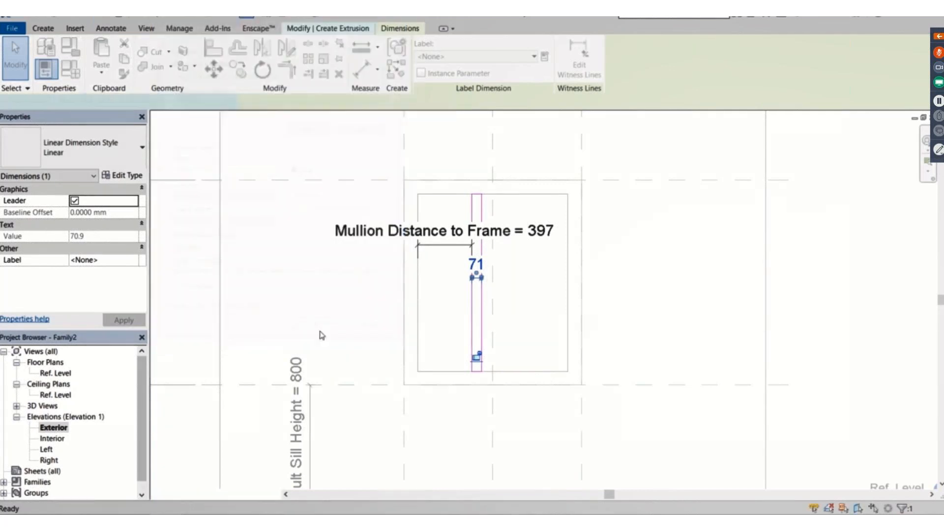
left_click(346, 274)
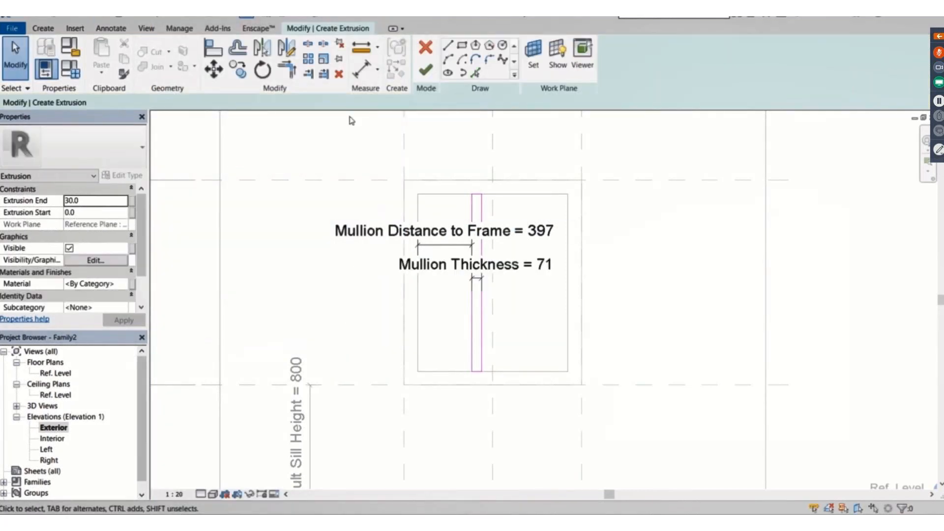
left_click(425, 71)
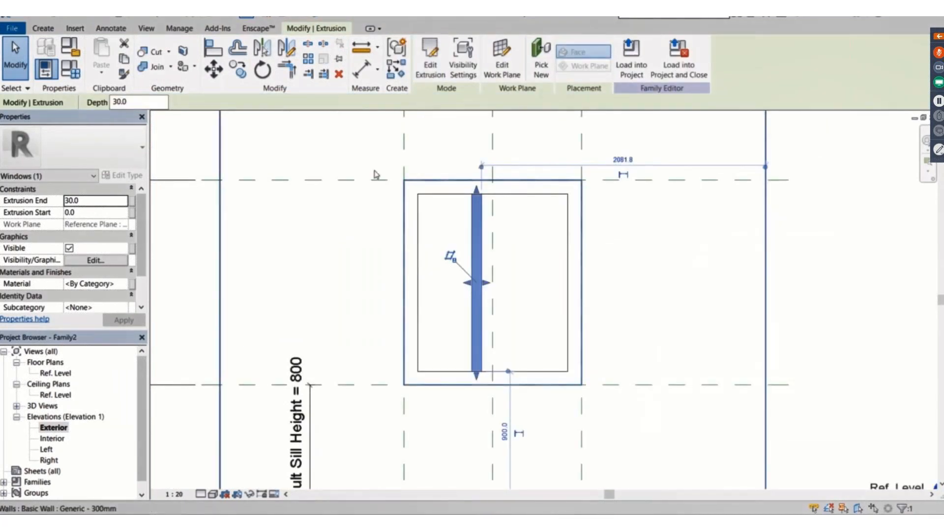
- Set Mullion Distance to Frame to 600 mm and Mullion Thickness to 50 mm in the family types
scroll(379, 197, "down", 1)
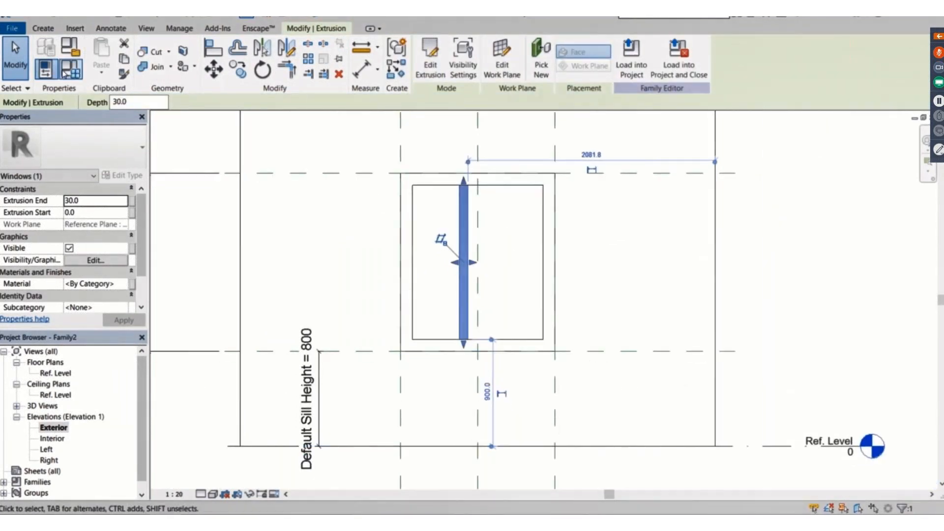
left_click(47, 69)
left_click_drag(194, 40, 158, 29)
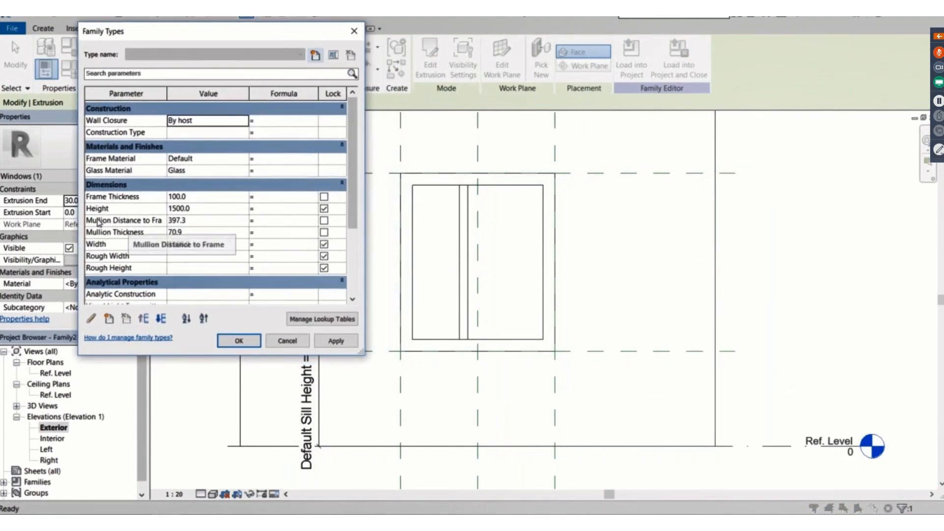
left_click(199, 220)
type("600")
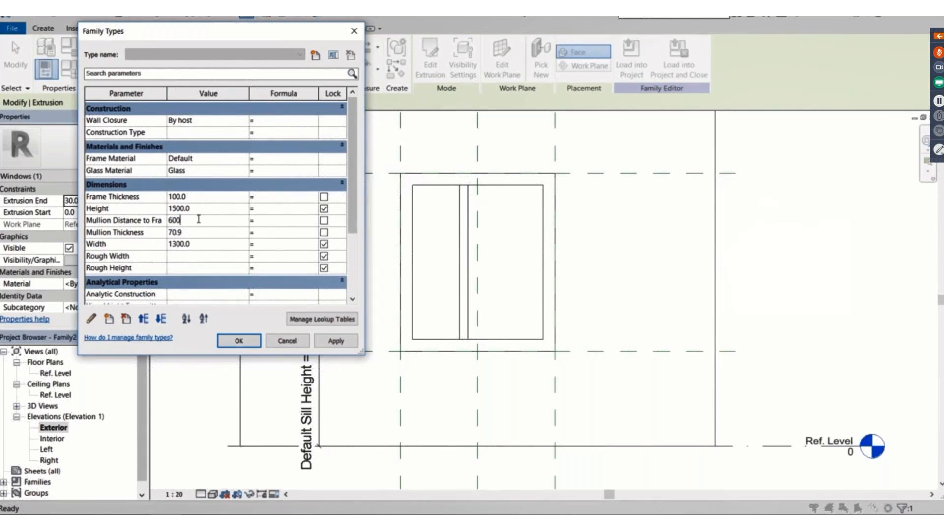
left_click(326, 343)
left_click(201, 233)
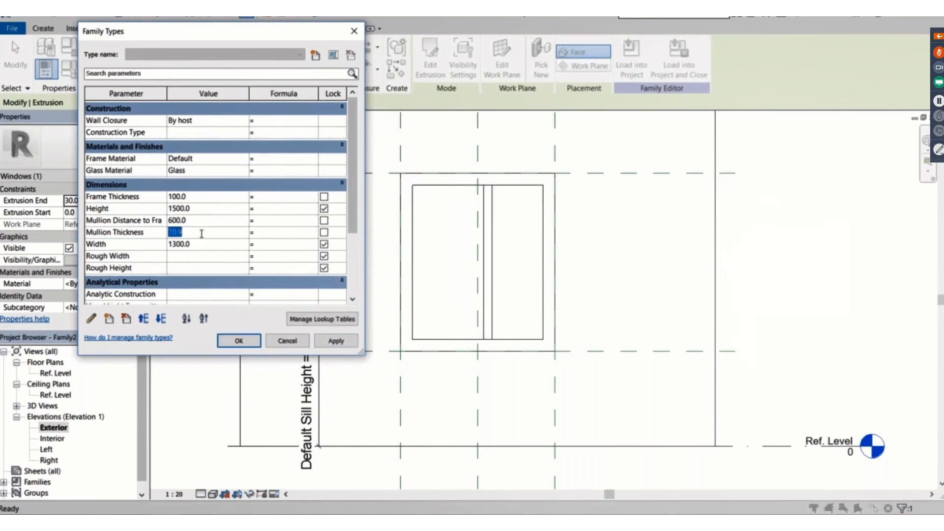
type("50")
left_click(342, 347)
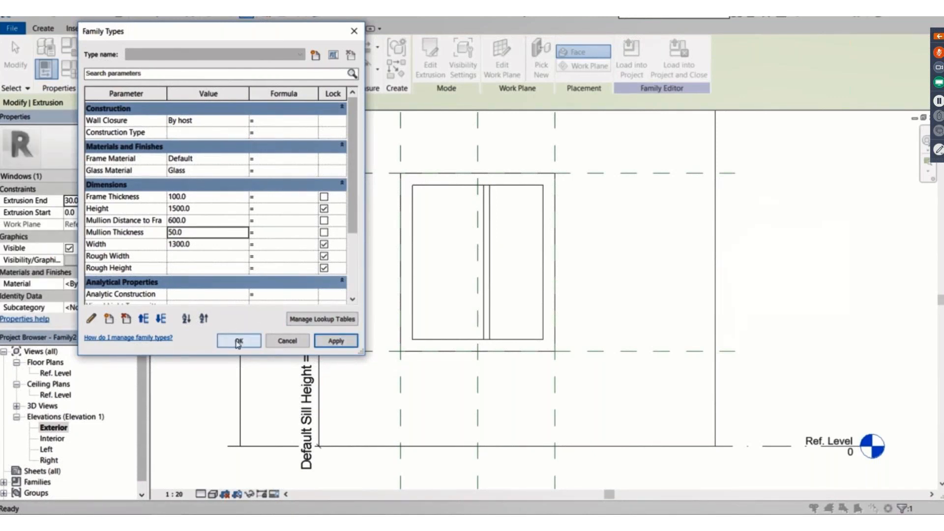
left_click(238, 342)
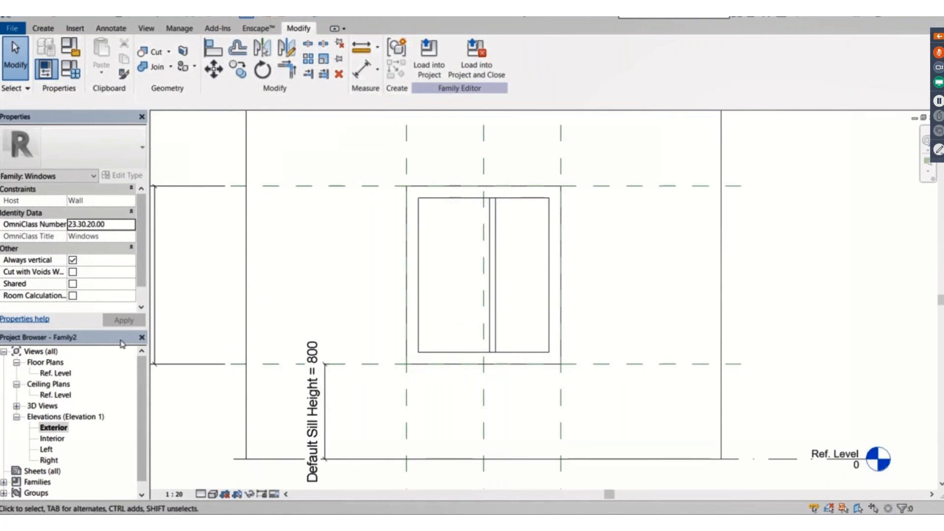
- In the Left elevation, extend the mullion extrusion to the wall's interior face, 300 mm deep, and lock it there
double_click(46, 450)
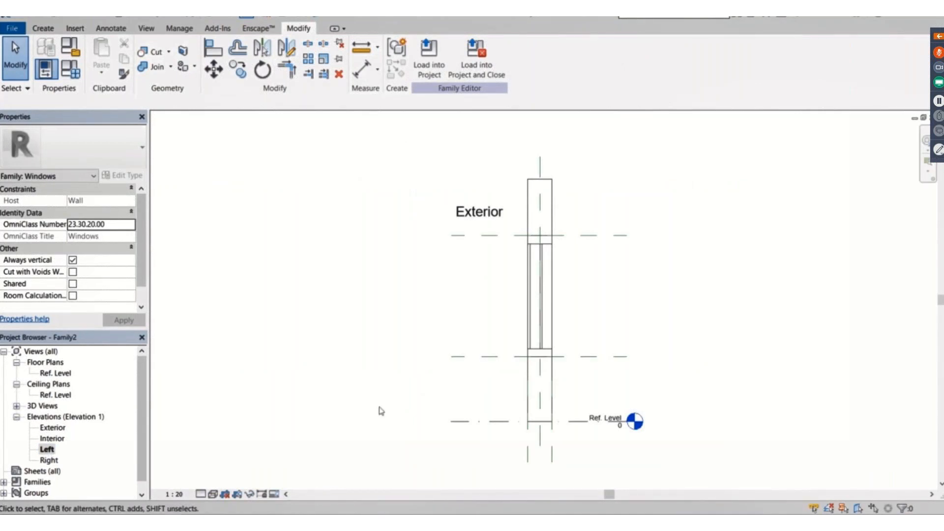
scroll(522, 293, "up", 1)
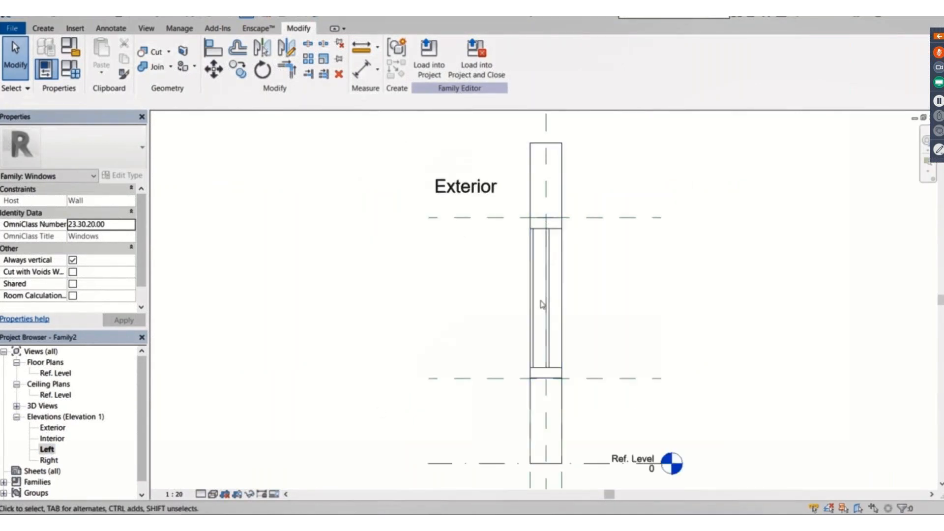
key("Tab")
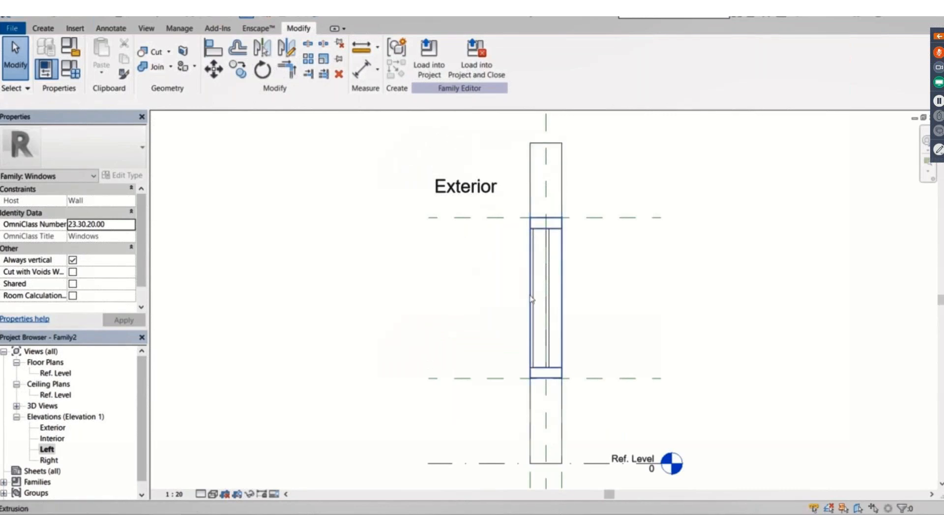
left_click(532, 299)
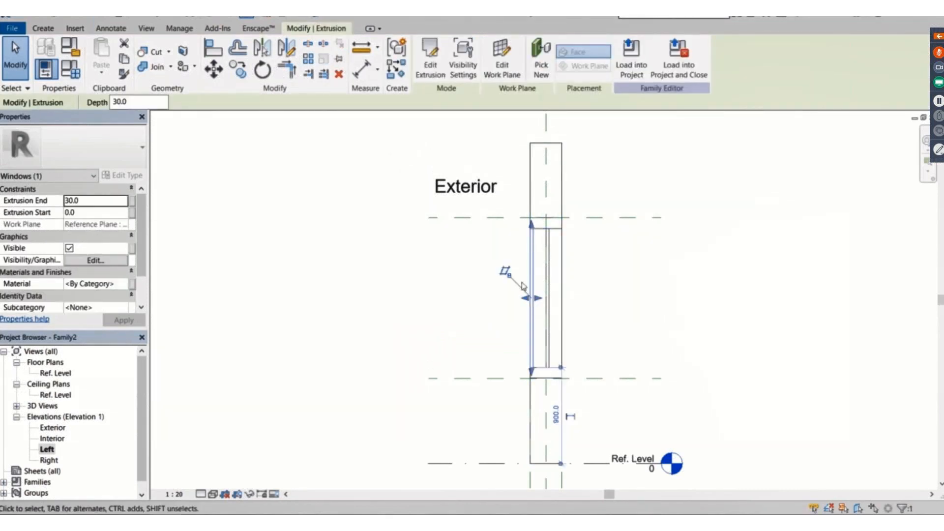
scroll(541, 301, "up", 2)
left_click_drag(536, 298, 571, 297)
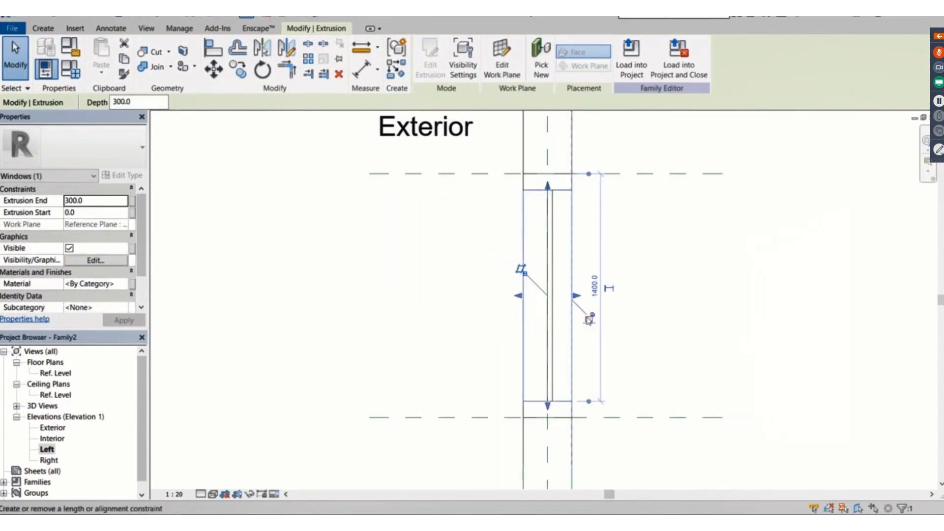
left_click(589, 318)
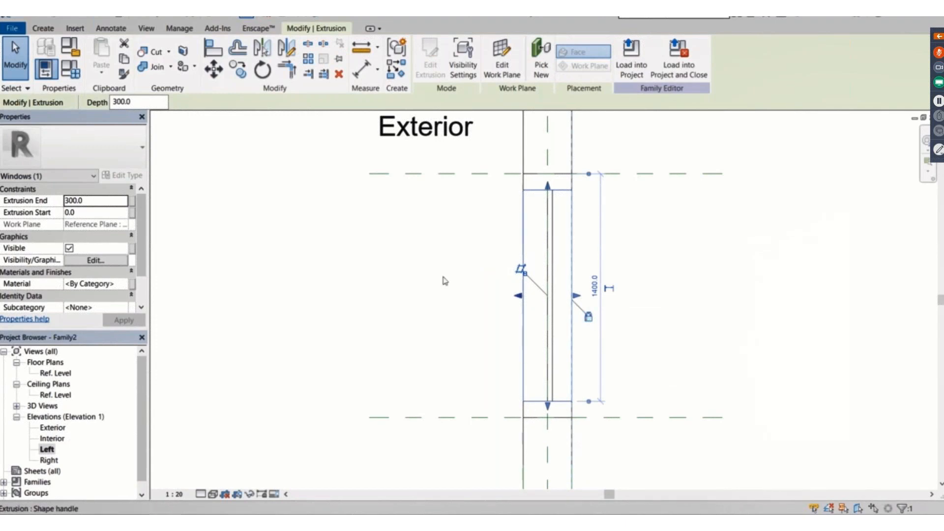
scroll(419, 283, "down", 1)
left_click(419, 284)
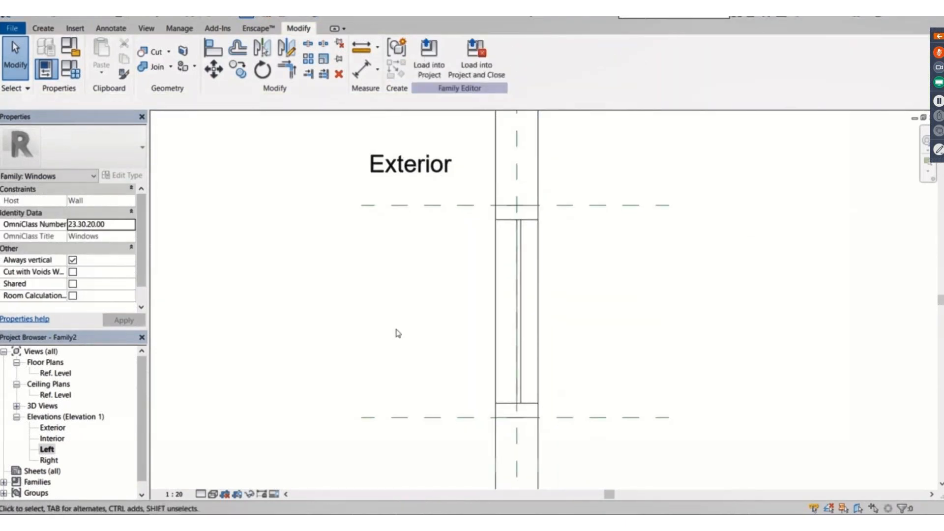
- Change the host wall in the family to a 200 mm thick wall type
left_click(539, 187)
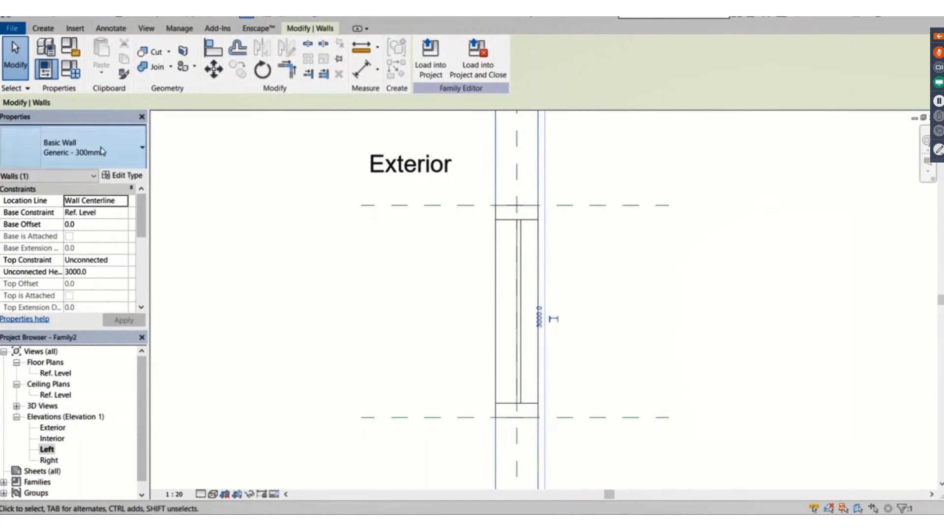
left_click(73, 147)
left_click(59, 224)
scroll(455, 335, "down", 2)
middle_click_drag(458, 335, 464, 320)
scroll(450, 306, "up", 1)
left_click(448, 306)
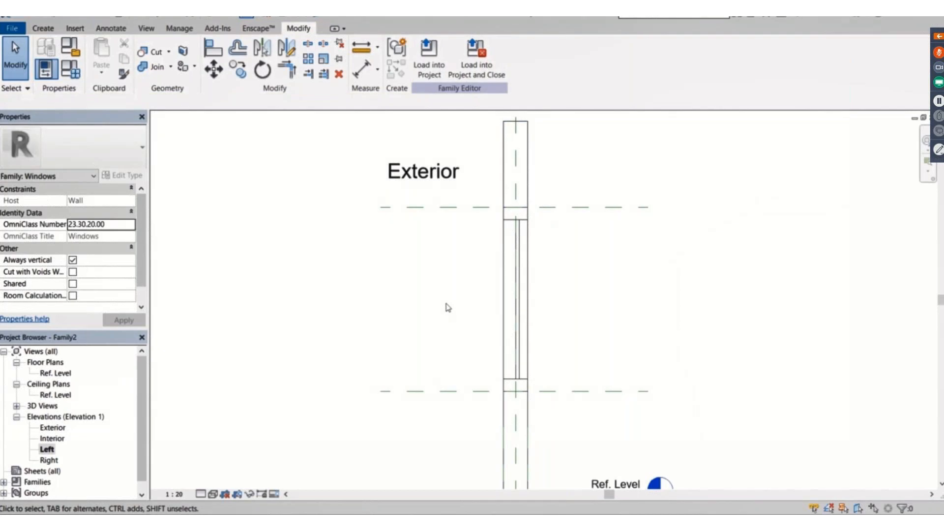
- In the 3D view, associate the mullion extrusion's material with the existing Frame Material family parameter
left_click(209, 18)
scroll(487, 215, "up", 2)
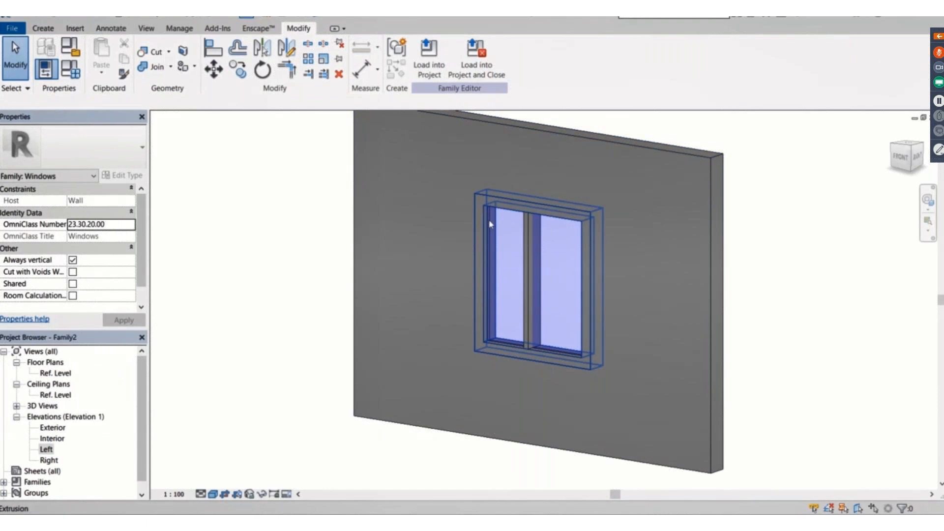
left_click(527, 255)
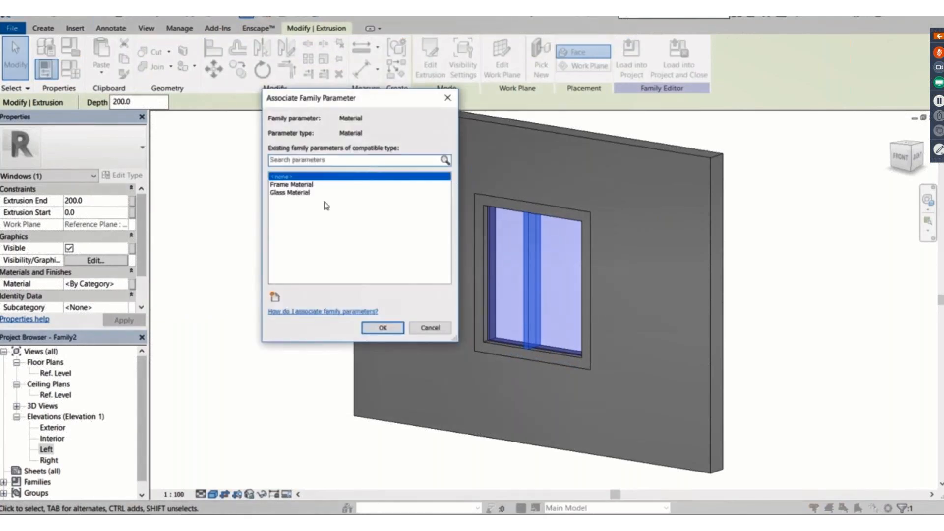
left_click(301, 185)
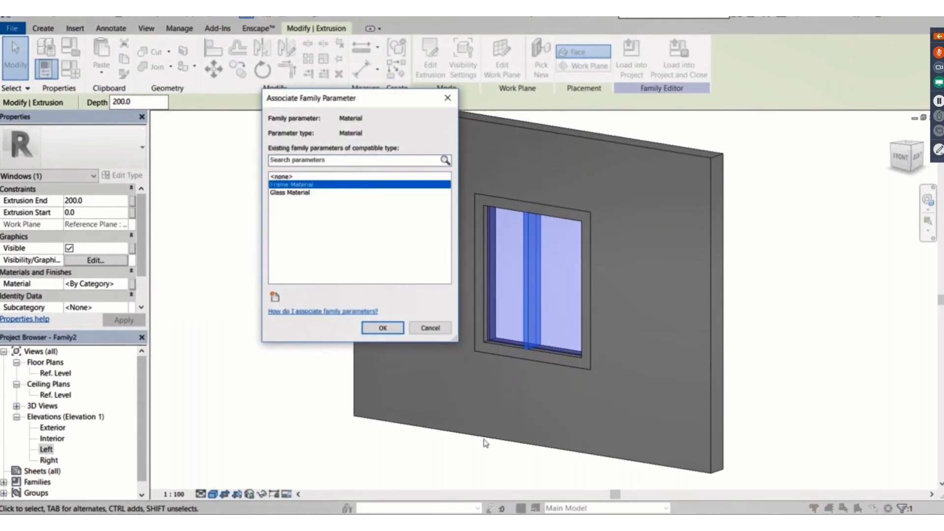
left_click(382, 327)
left_click(298, 318)
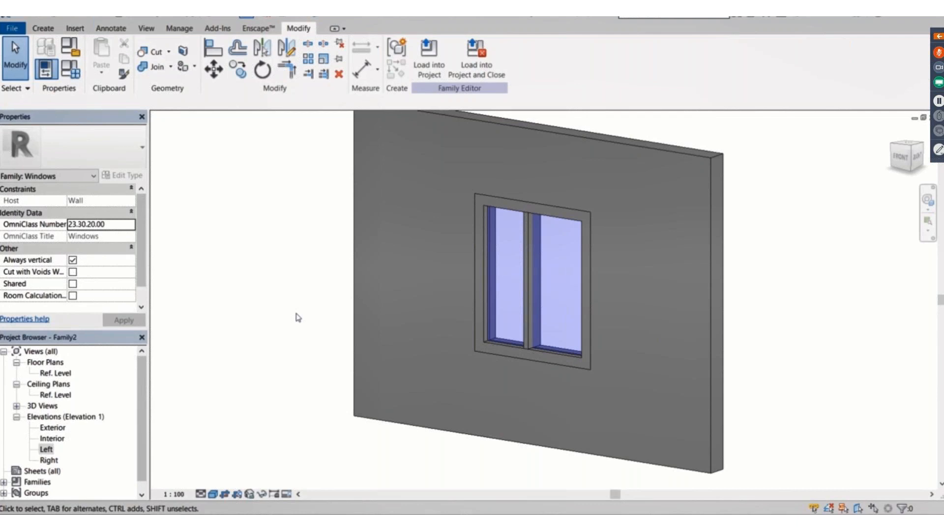
- Load the window family into Project1 and place three windows along the upper part of the building's long front wall
left_click(432, 69)
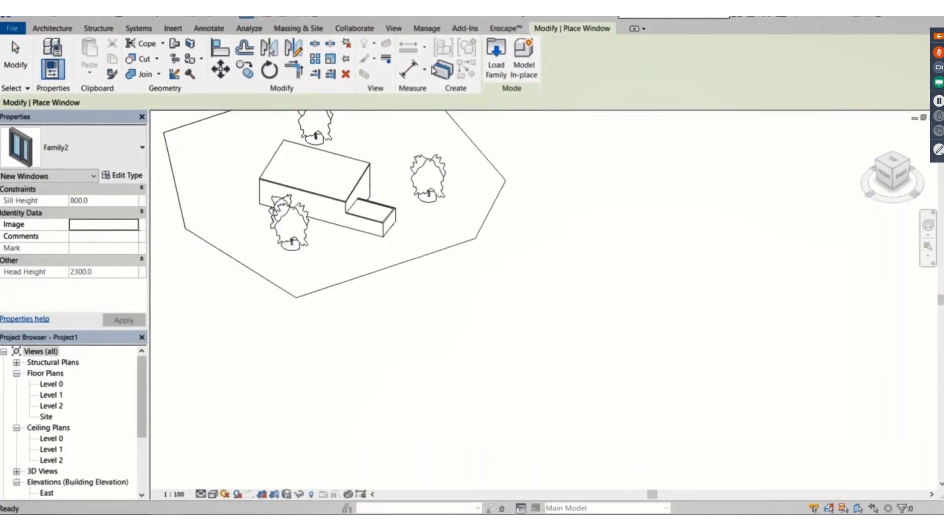
middle_click_drag(396, 236, 607, 394)
scroll(503, 338, "up", 4)
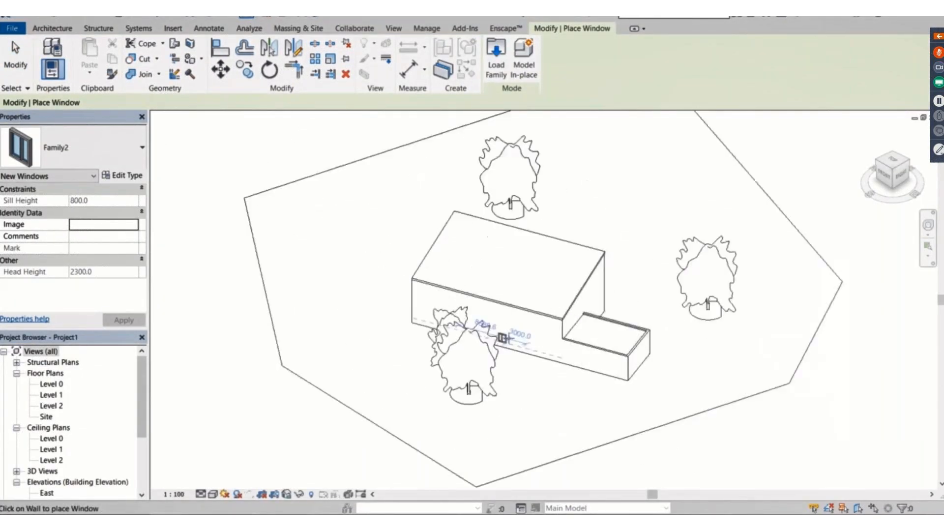
scroll(502, 338, "up", 3)
left_click(516, 284)
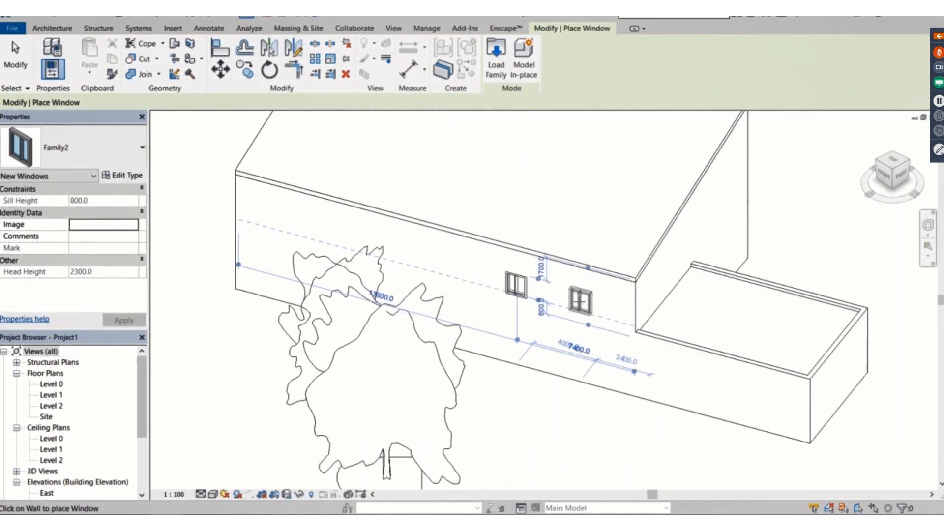
left_click(576, 300)
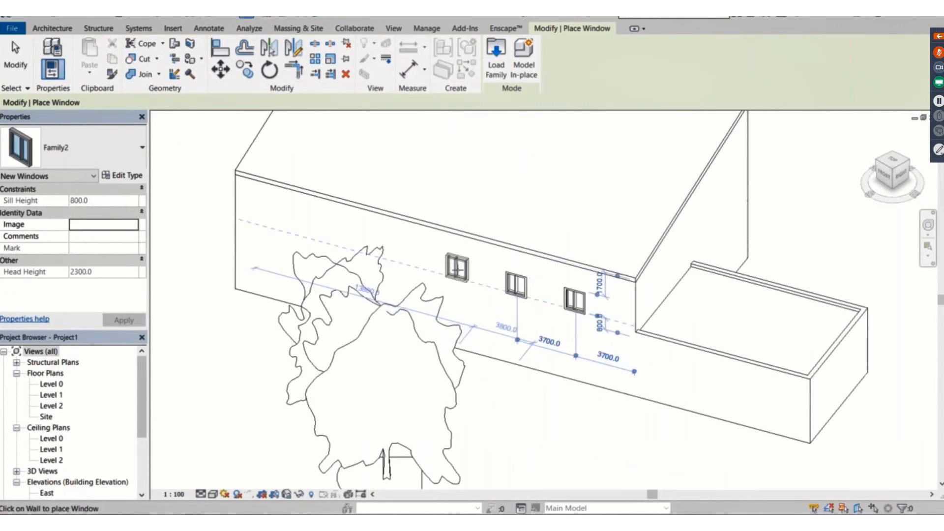
left_click(457, 269)
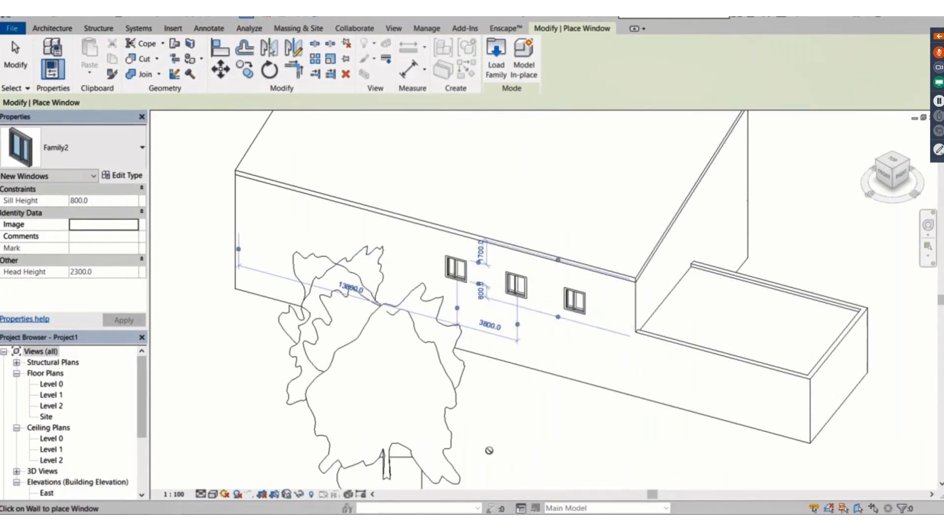
key("Escape")
key("Escape")
- Duplicate the middle window's family type under the name Type 1
scroll(494, 291, "up", 2)
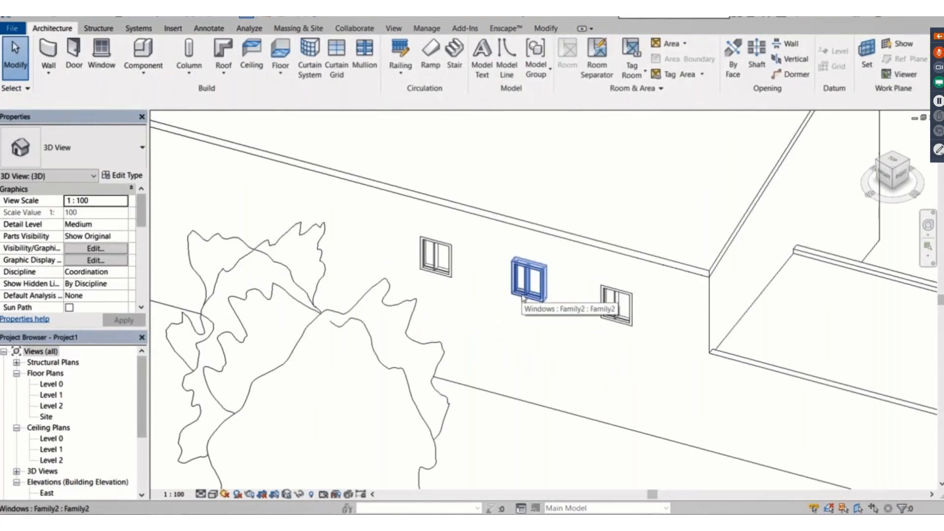
left_click(524, 296)
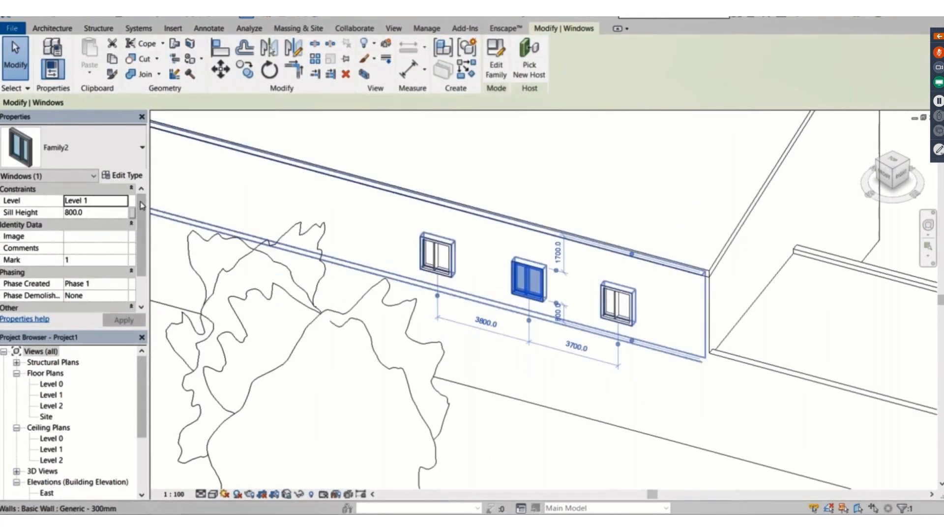
left_click(123, 178)
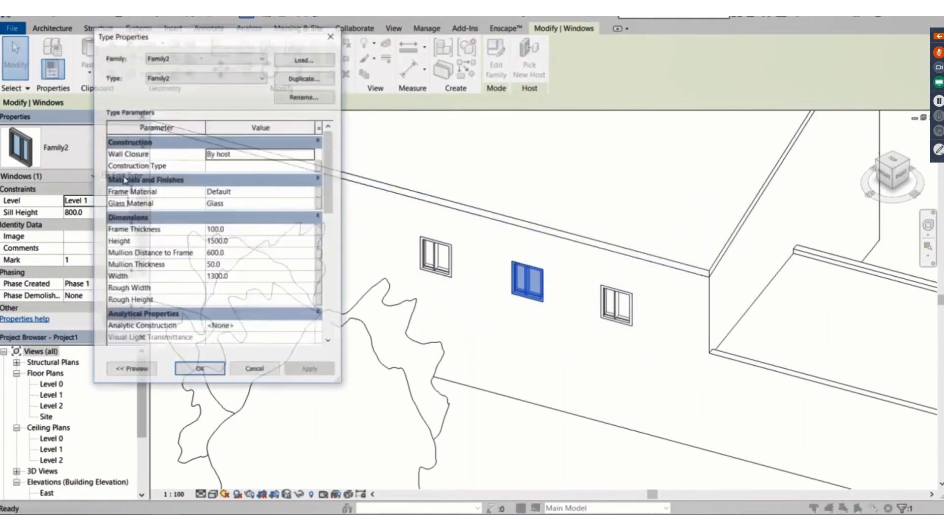
left_click(291, 78)
type("Type 1")
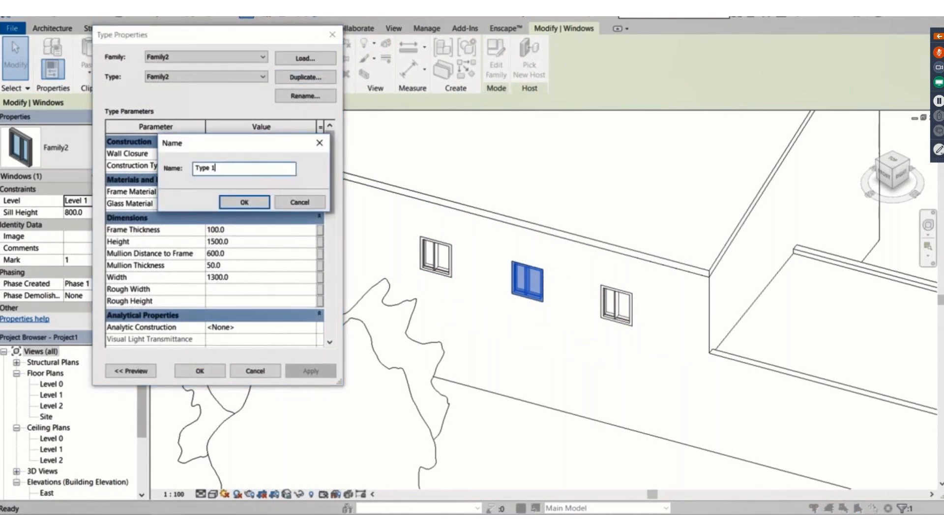
left_click(240, 202)
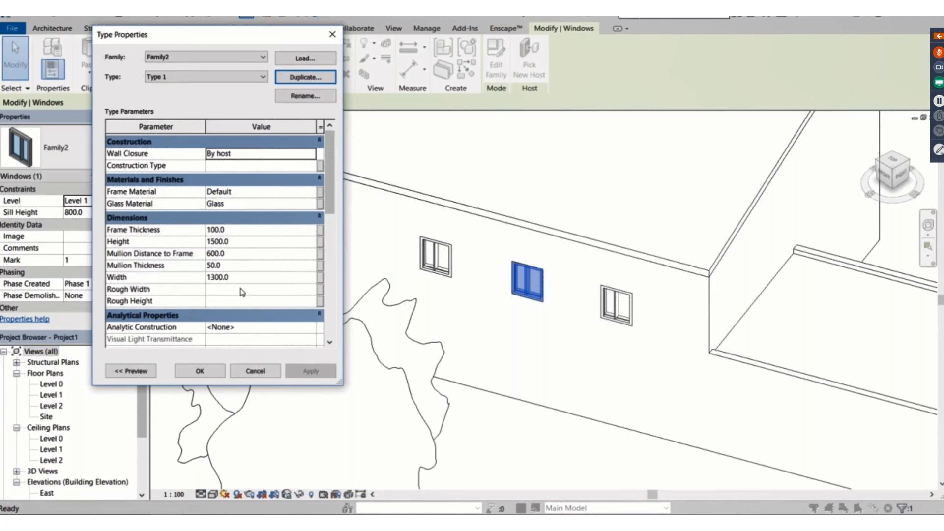
- Set both the Height and Width of window type Type 1 to 2500 mm
left_click(243, 241)
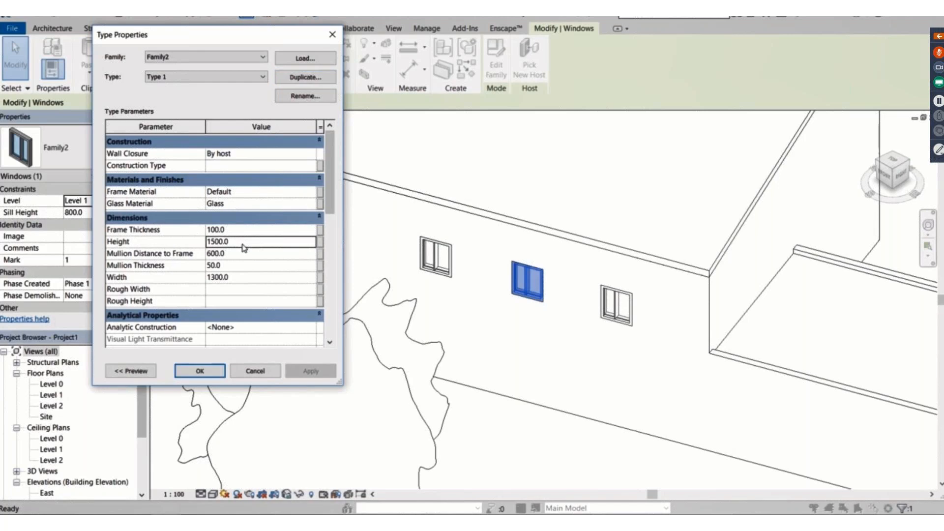
type("2500")
left_click(252, 281)
type("2500")
left_click(248, 246)
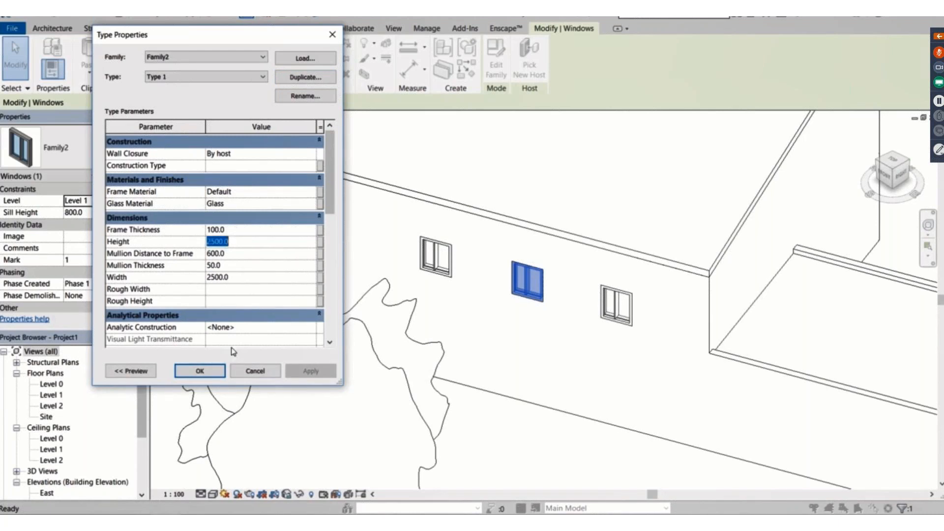
left_click(207, 370)
key("Escape")
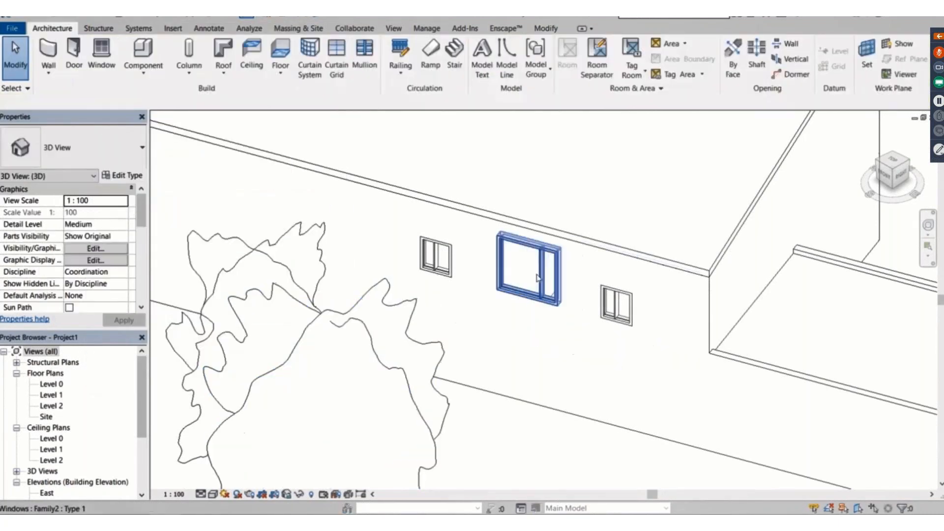
- Apply a Mullion Distance to Frame of 800 mm to the enlarged middle window's type, and raise it to 1000 mm
left_click(538, 278)
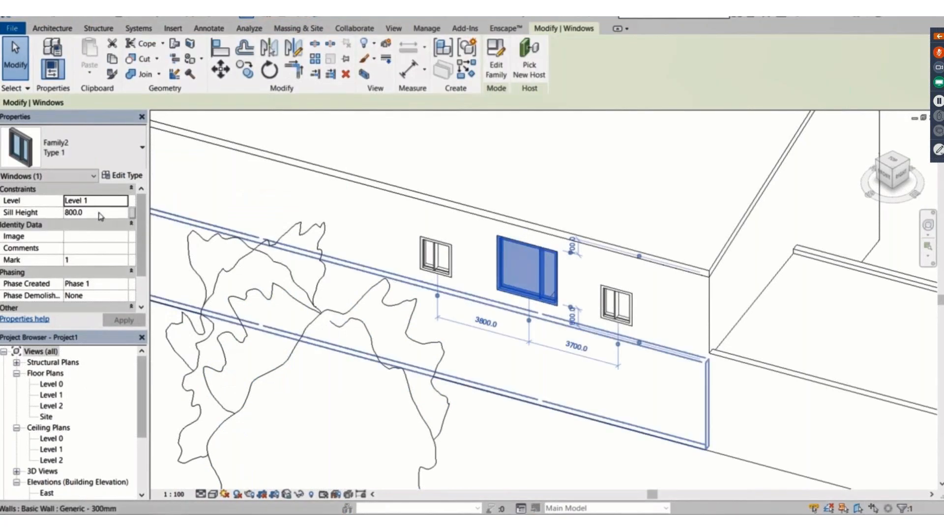
left_click(116, 178)
left_click(241, 252)
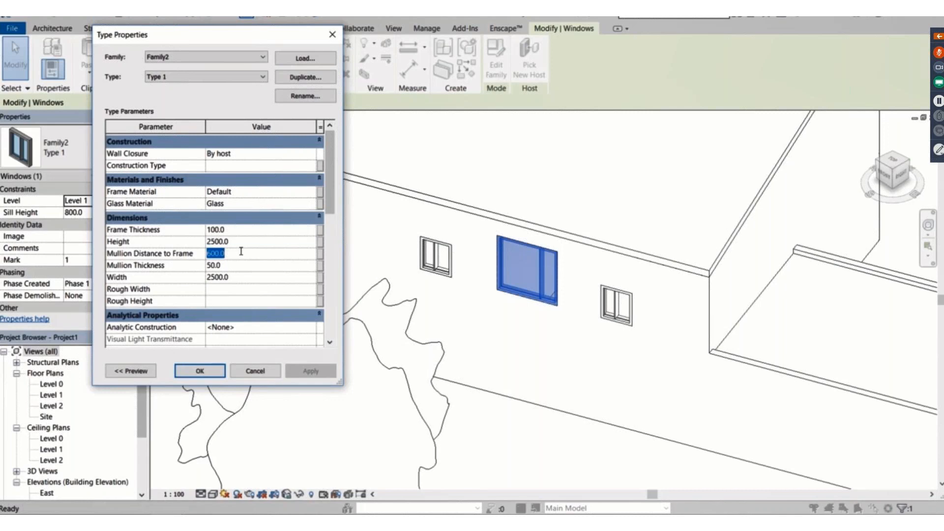
type("800")
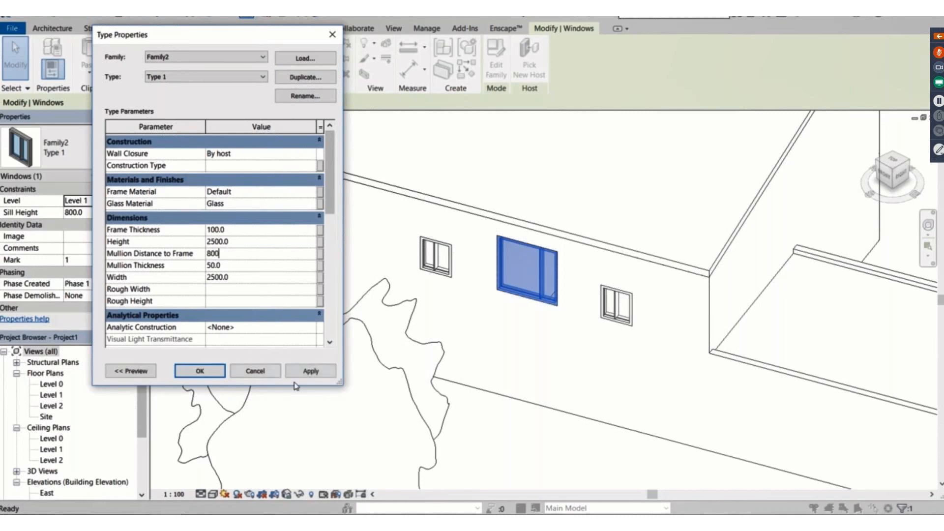
left_click(309, 373)
left_click(249, 258)
type("1000")
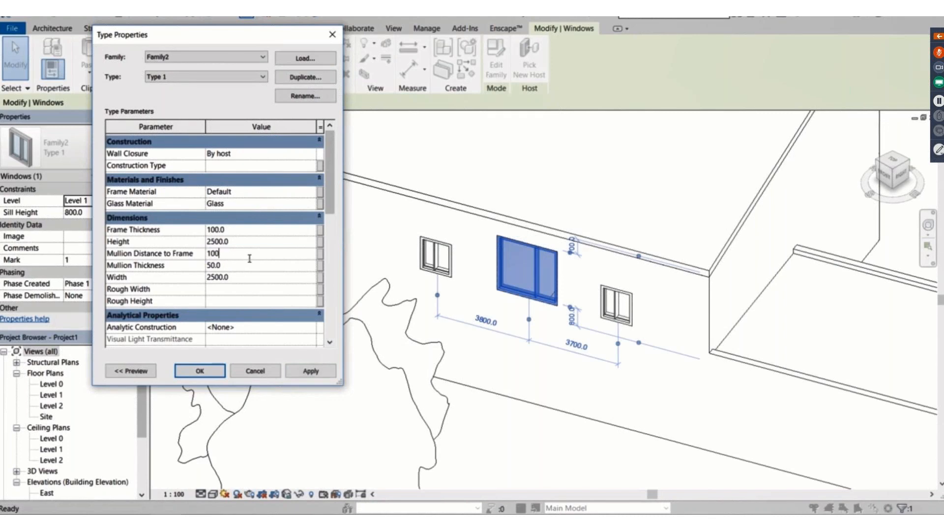
left_click(311, 371)
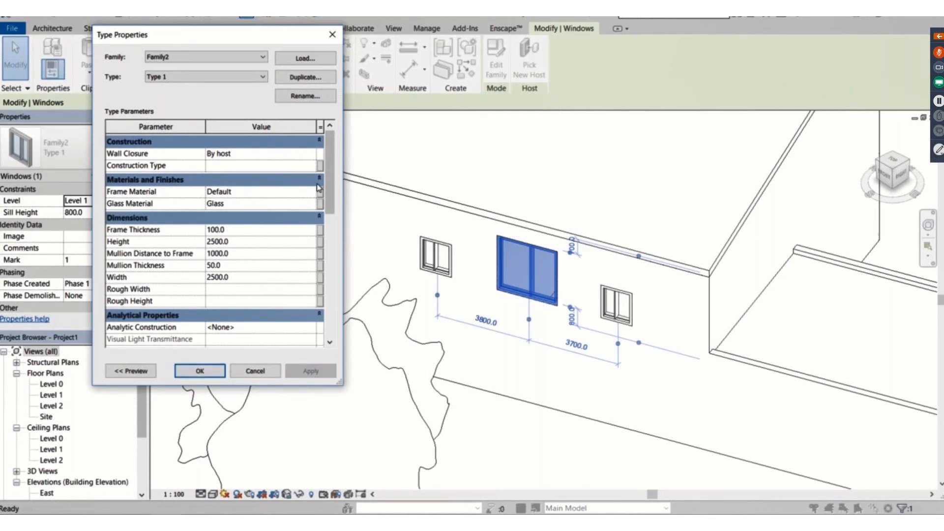
- Set the Frame Material of window type Type 1 to Wood - Stained
left_click(260, 193)
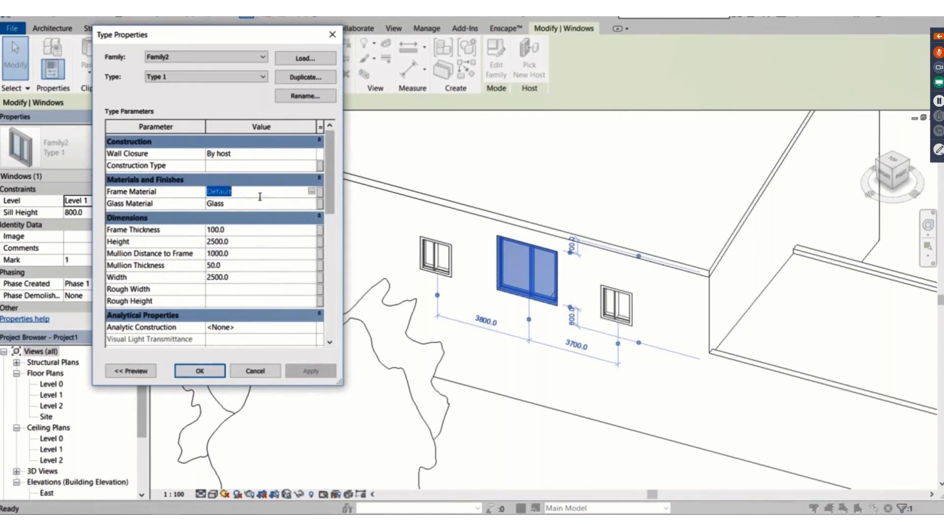
left_click(312, 191)
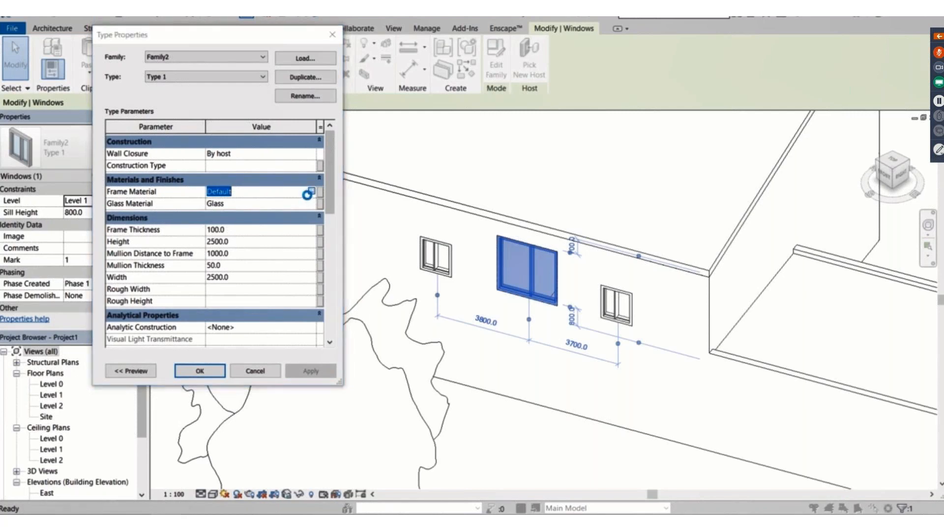
scroll(131, 246, "up", 1)
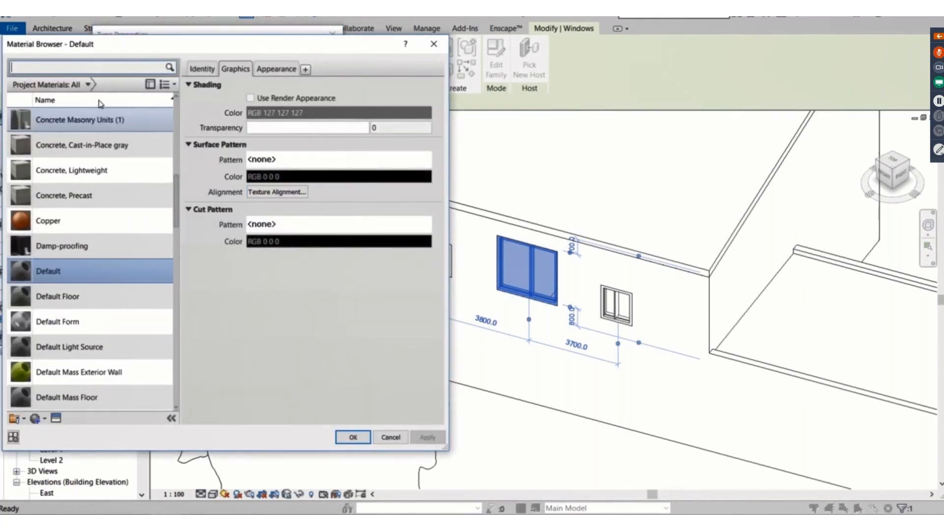
type("wood")
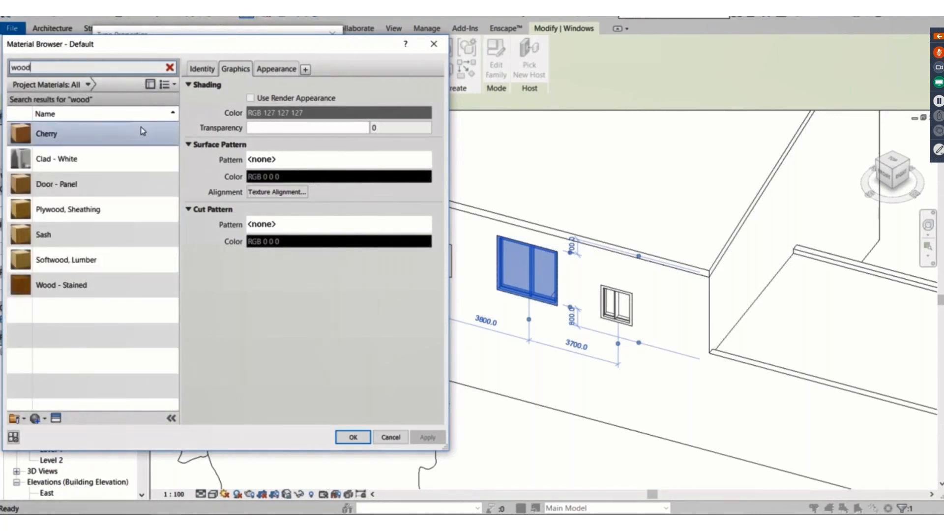
left_click(137, 291)
left_click(339, 437)
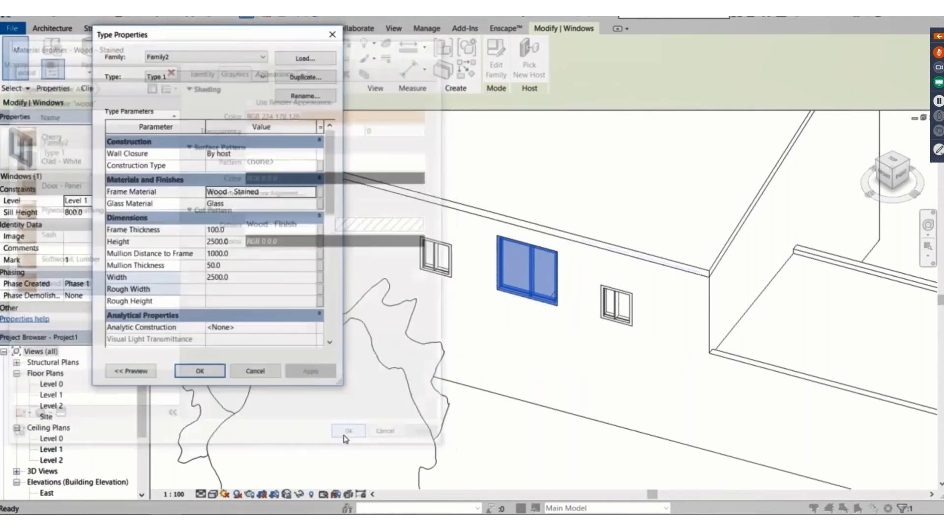
left_click(200, 371)
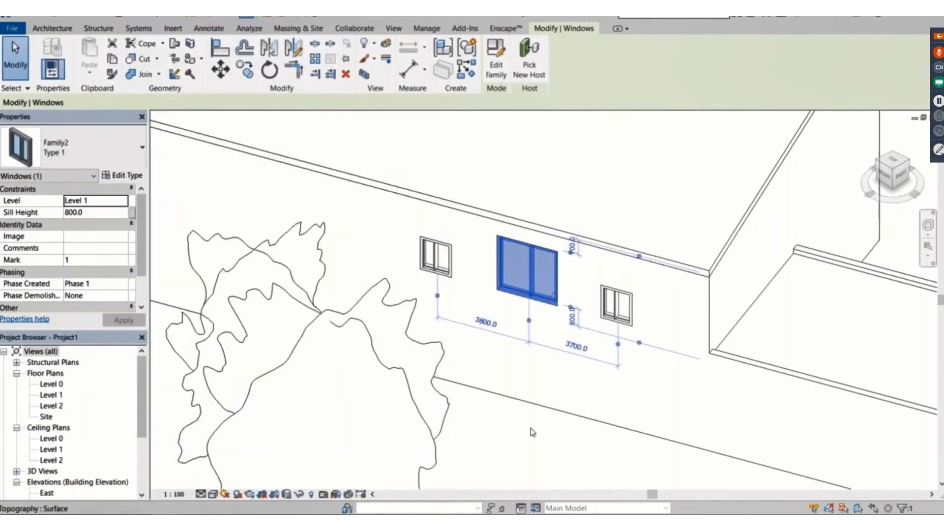
left_click(527, 432)
left_click(450, 268)
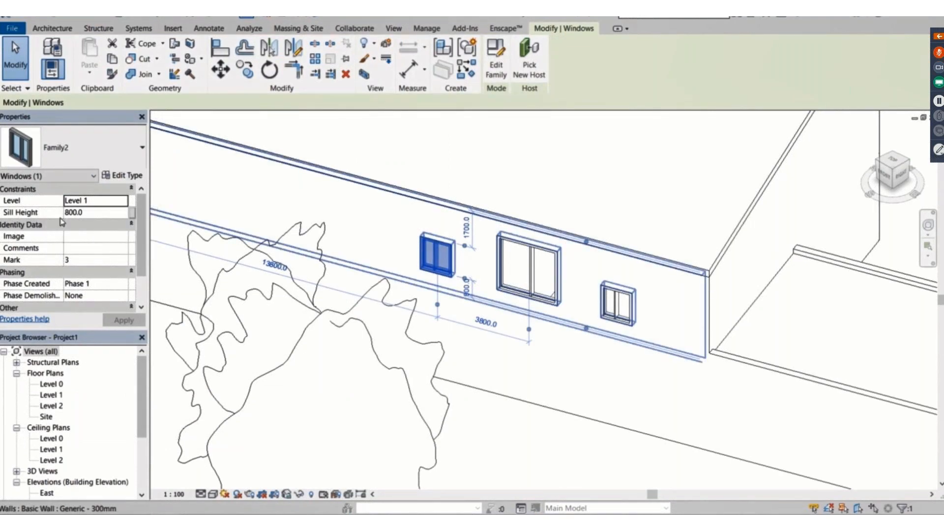
left_click(95, 212)
type("1 : 100")
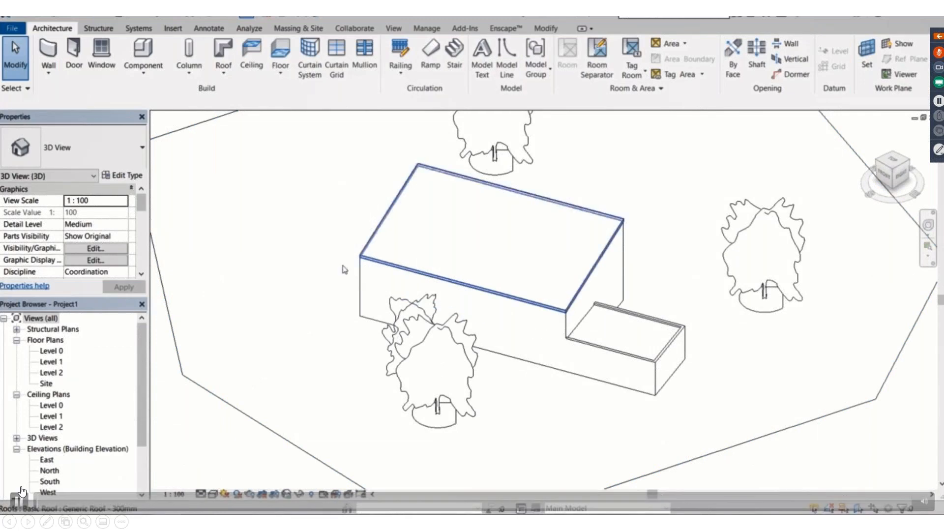
left_click(19, 503)
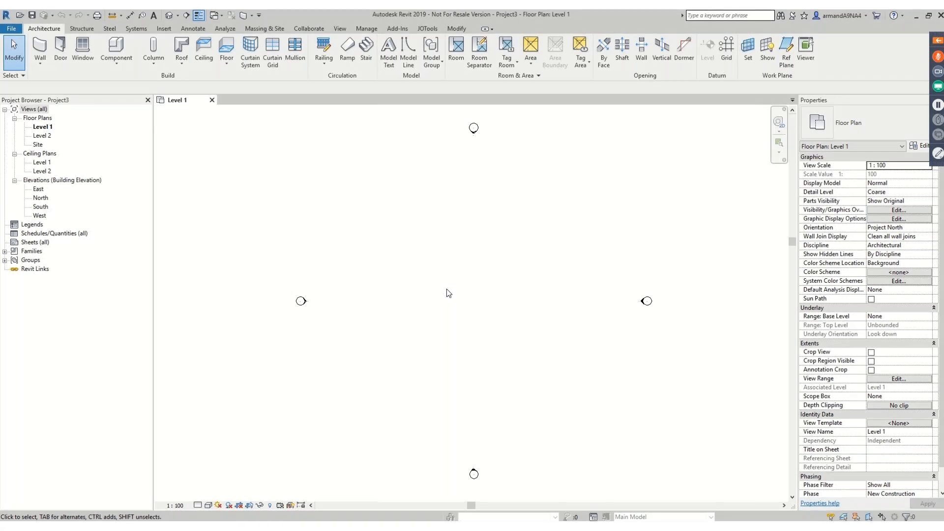
- Draw a rectangle of Generic - 200mm walls about 20800 by 15800 mm between the elevation markers on the Level 1 plan
left_click(60, 52)
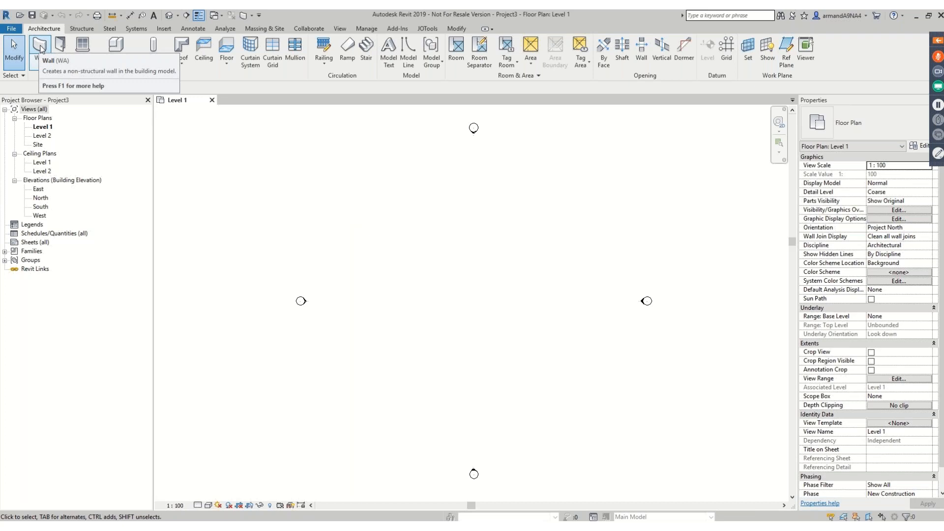
left_click(41, 47)
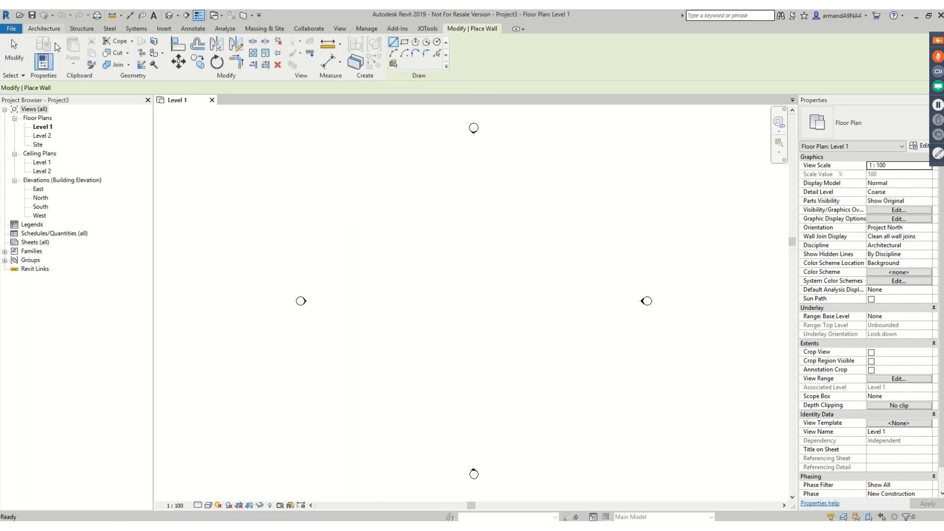
left_click(405, 42)
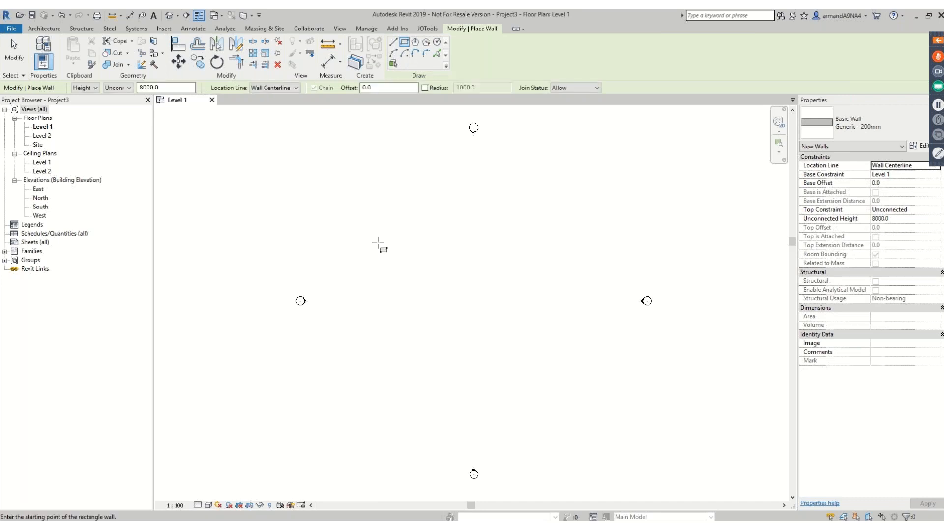
left_click(392, 228)
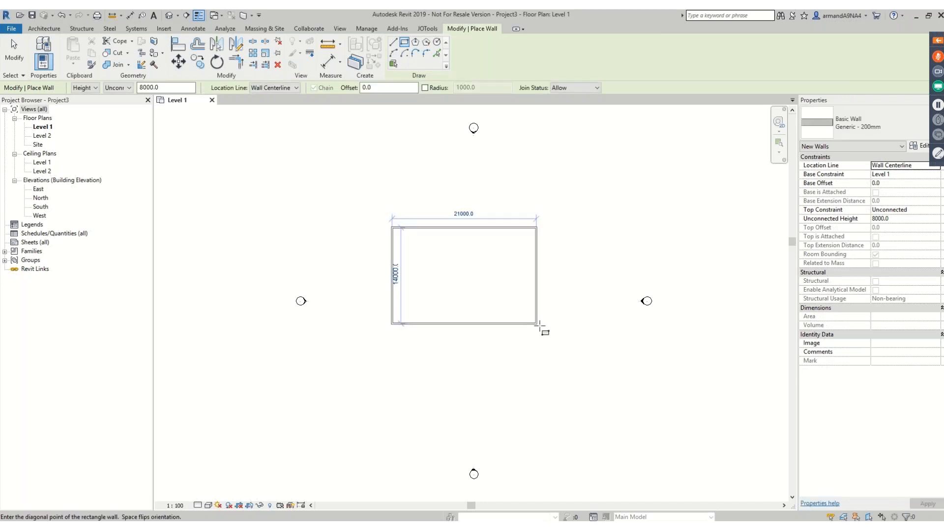
left_click(542, 336)
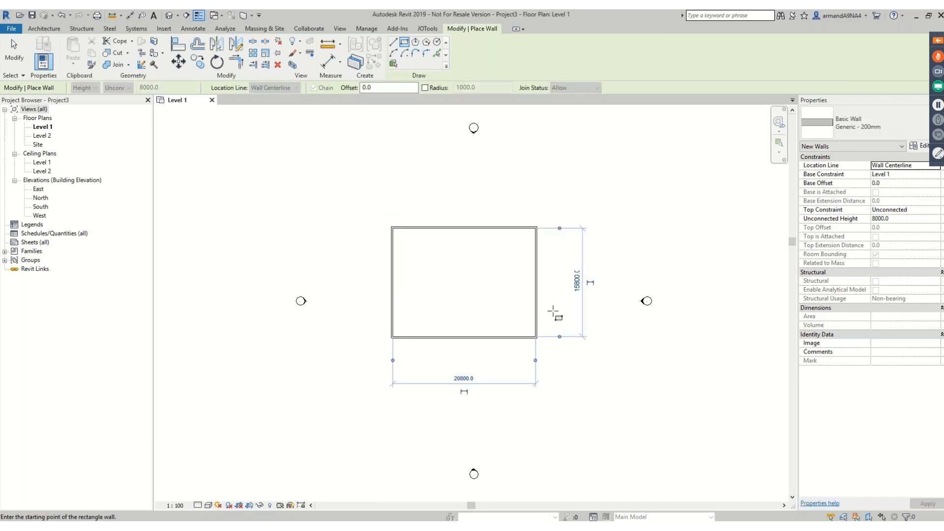
scroll(550, 313, "up", 2)
key("Escape")
key("Escape")
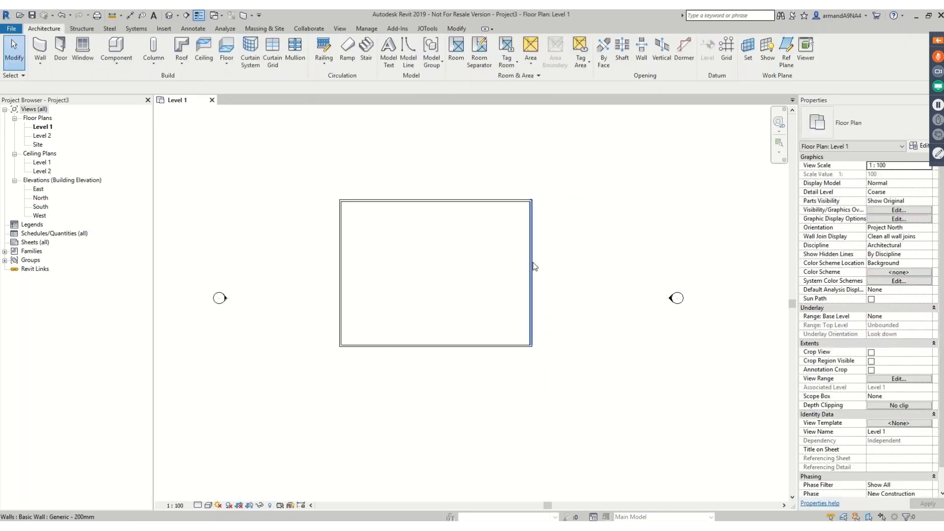
- Duplicate the east wall's type as 270mm Cavity wall and give it the Type Mark W01
left_click(532, 265)
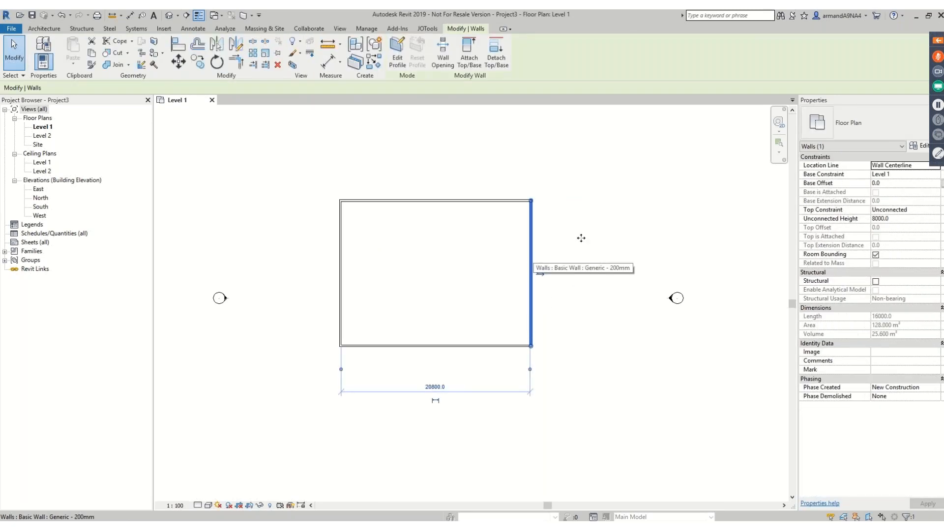
left_click(919, 146)
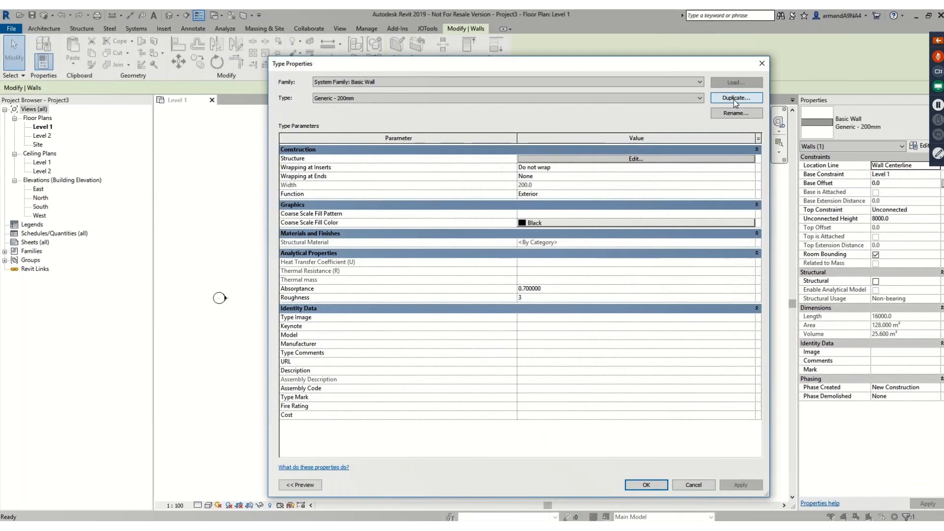
left_click(734, 99)
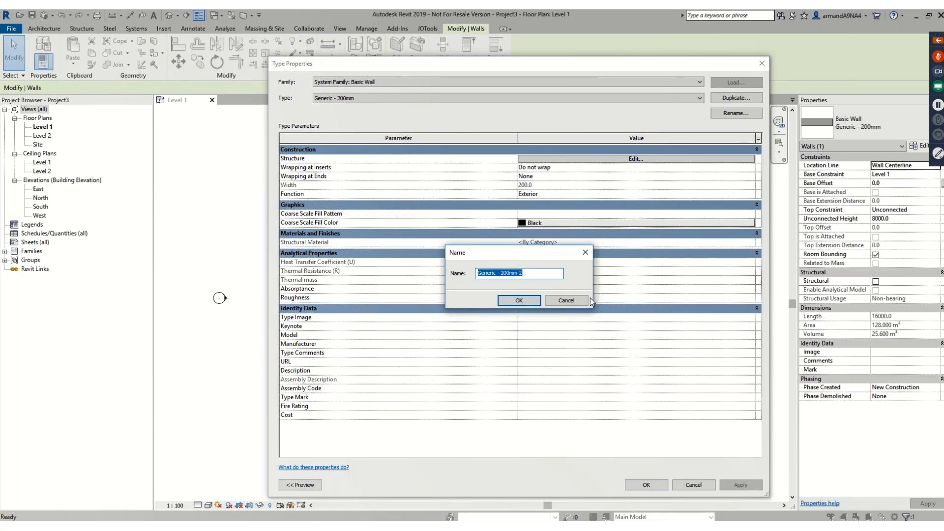
type("Cavity wal")
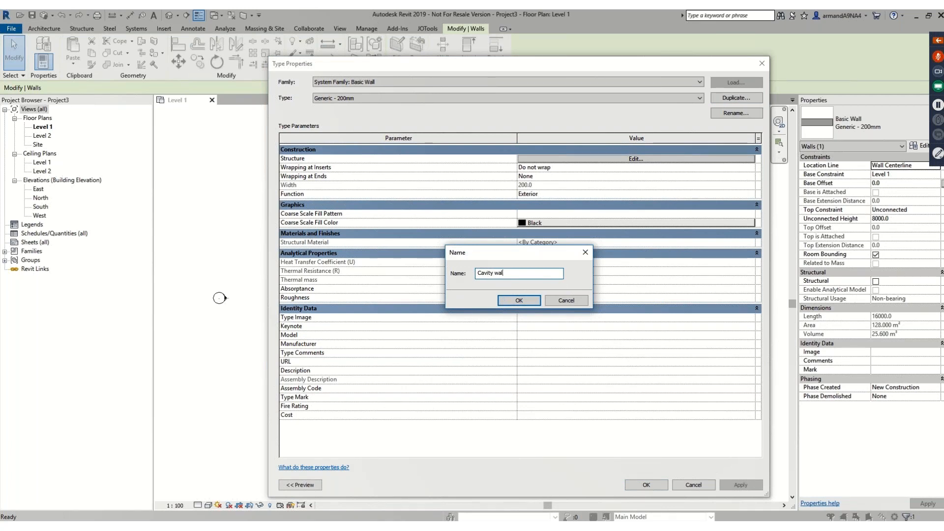
type("l")
key("Home")
type("270mm")
left_click(519, 301)
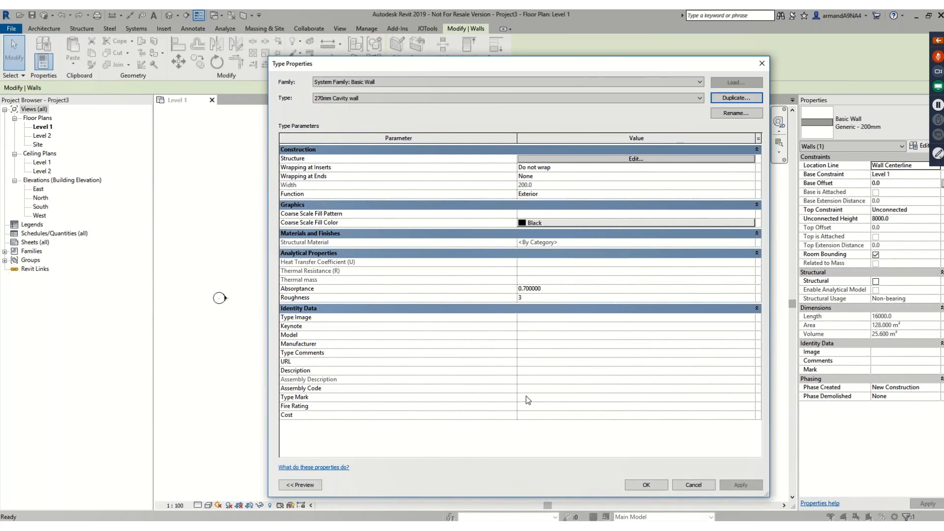
left_click(528, 400)
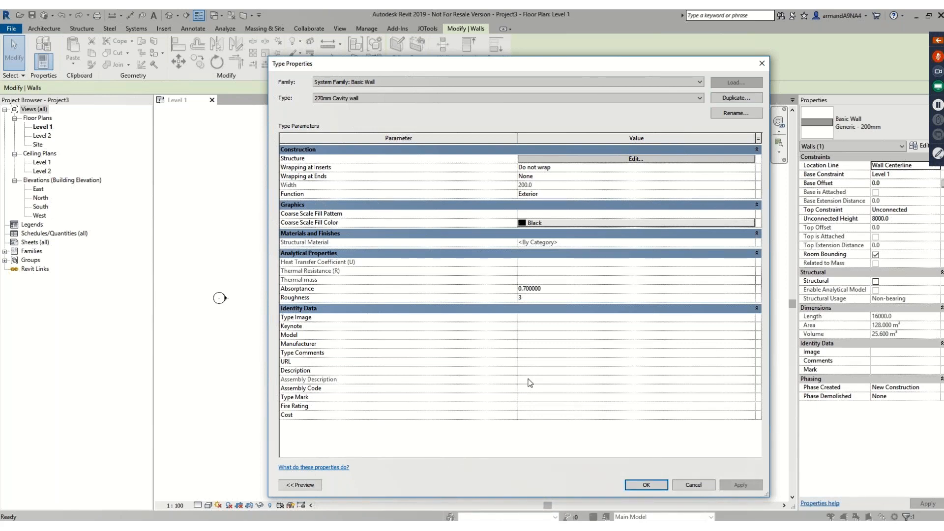
type("W01")
- Insert two layers in the cavity wall's structure and set the middle layer's function to Thermal/Air Layer [3]
left_click(615, 159)
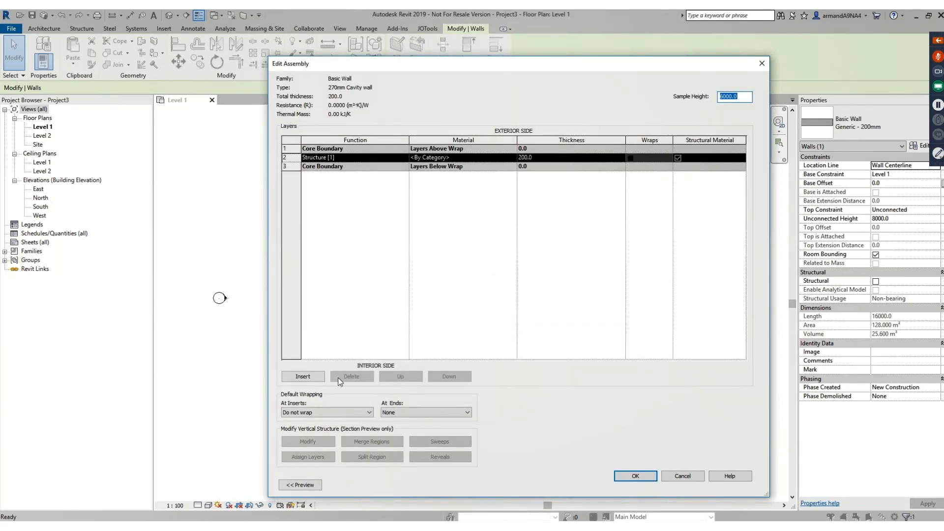
left_click(303, 376)
left_click(303, 376)
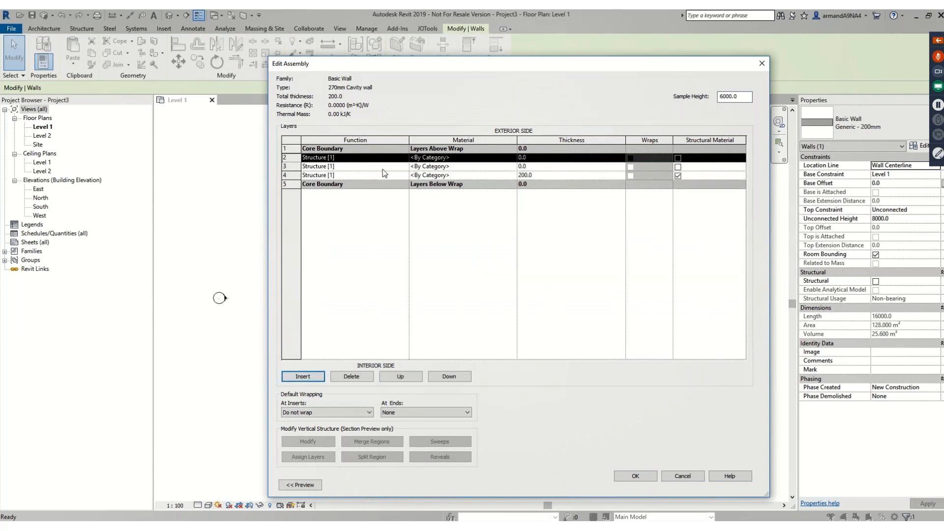
left_click(335, 167)
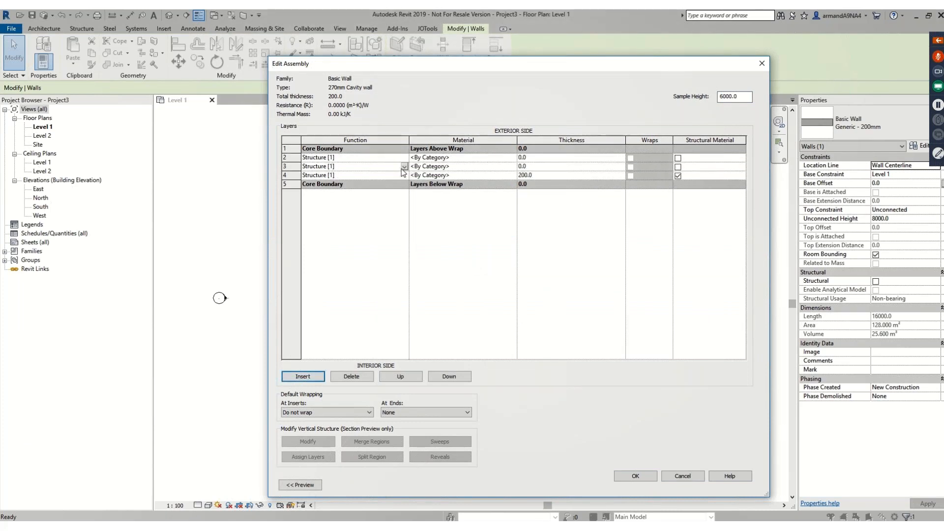
left_click(335, 168)
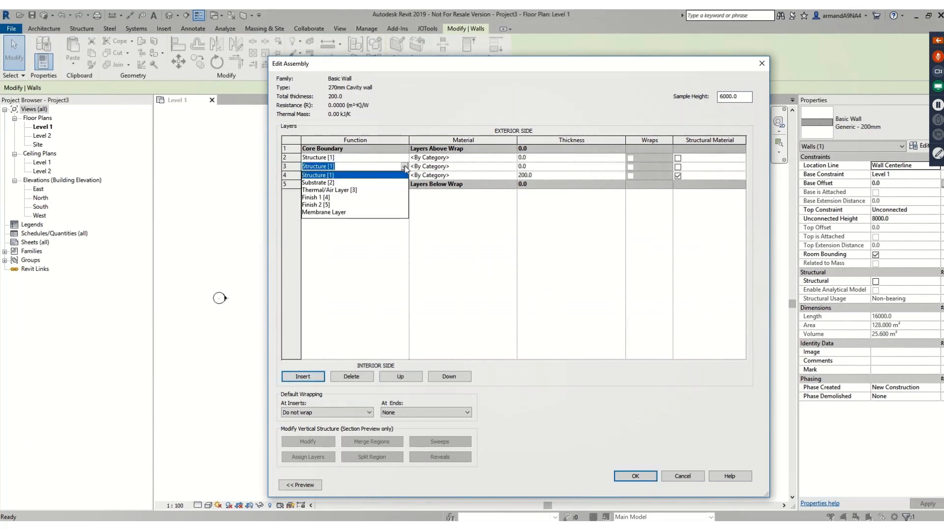
left_click(328, 191)
- Set the cavity wall's air layer to 50 mm and both structure layers to 110 mm thick
left_click(534, 168)
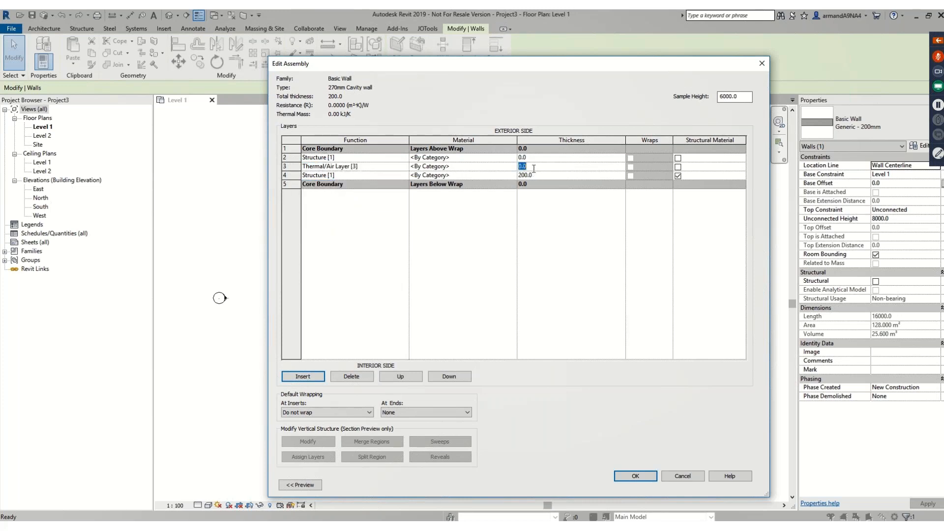
type("50")
left_click(542, 173)
type("110")
left_click(536, 157)
type("1")
left_click(631, 477)
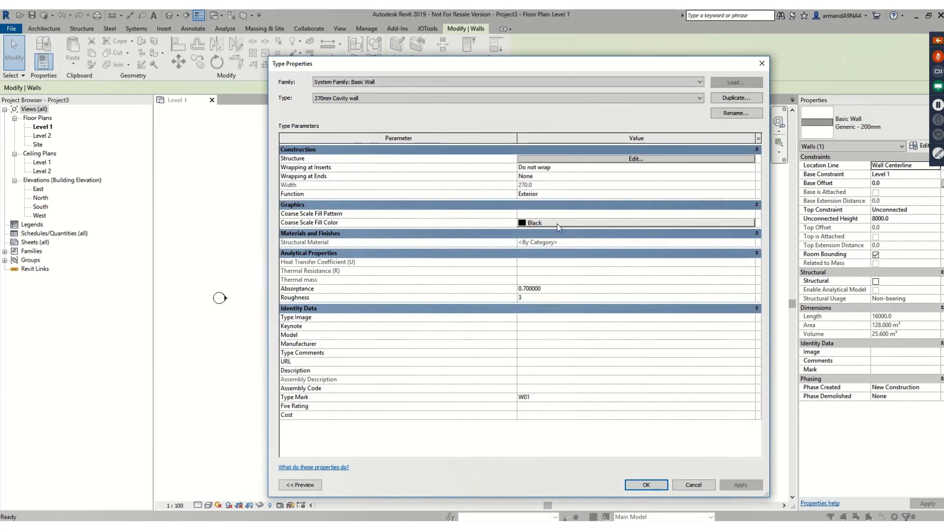
left_click(647, 485)
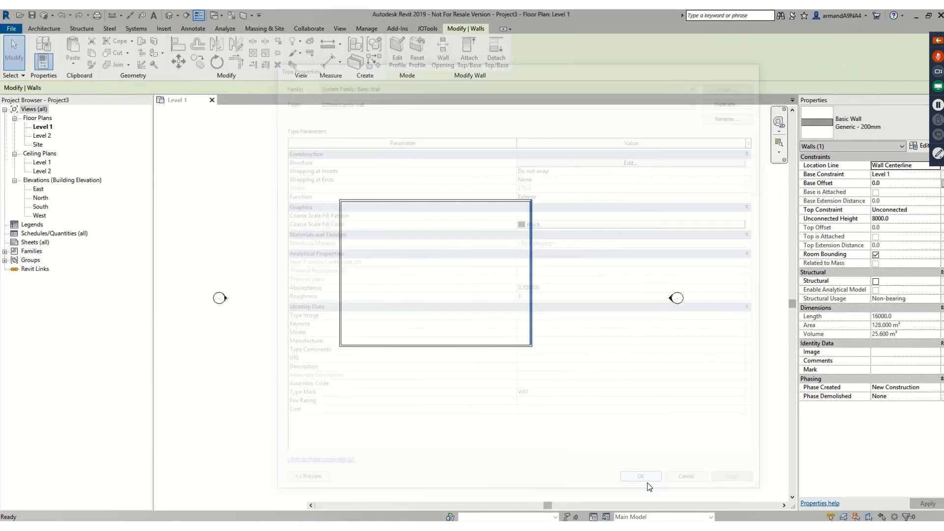
- Set the Level 1 plan's detail level to Fine to show the cavity wall's layers
left_click(592, 340)
scroll(532, 283, "up", 3)
scroll(533, 283, "up", 3)
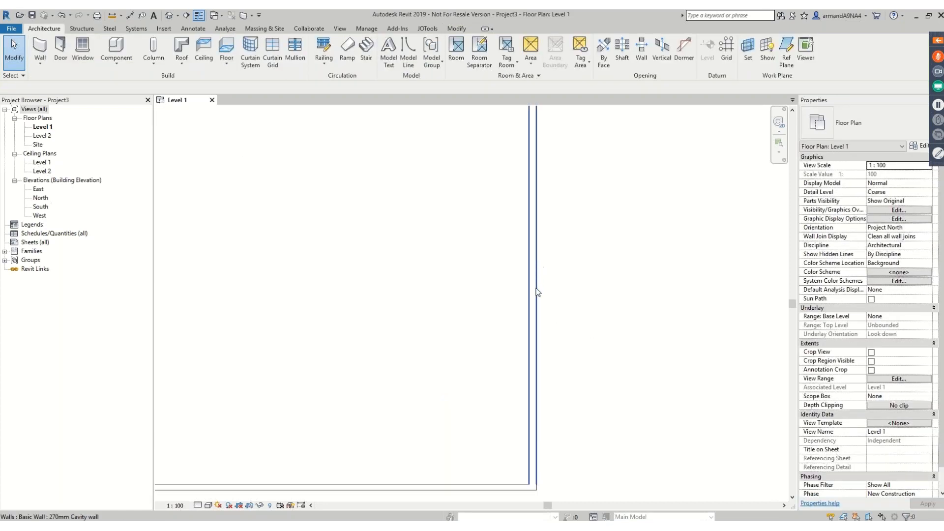
left_click(197, 506)
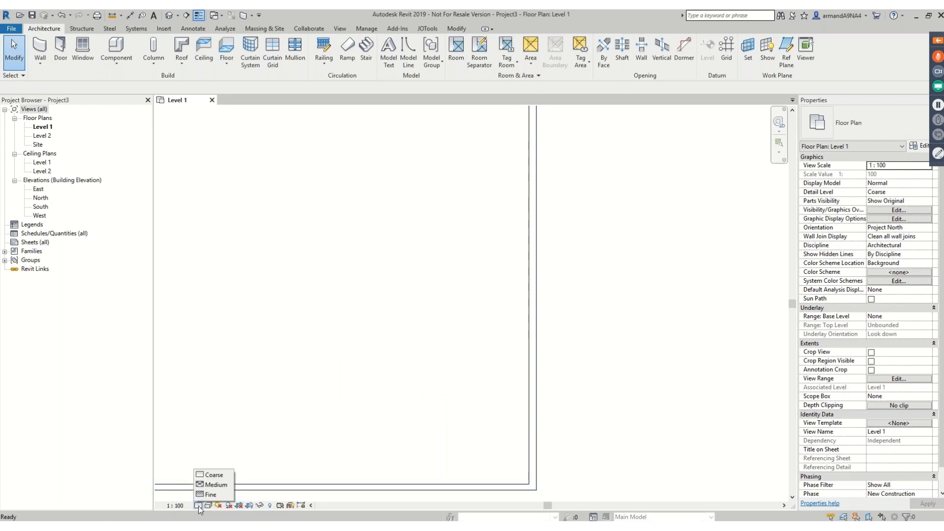
left_click(211, 496)
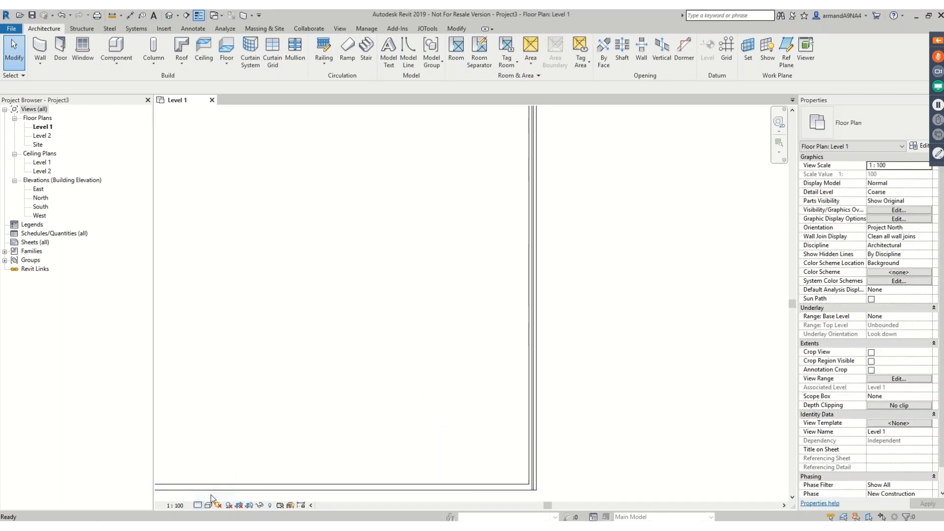
left_click(533, 316)
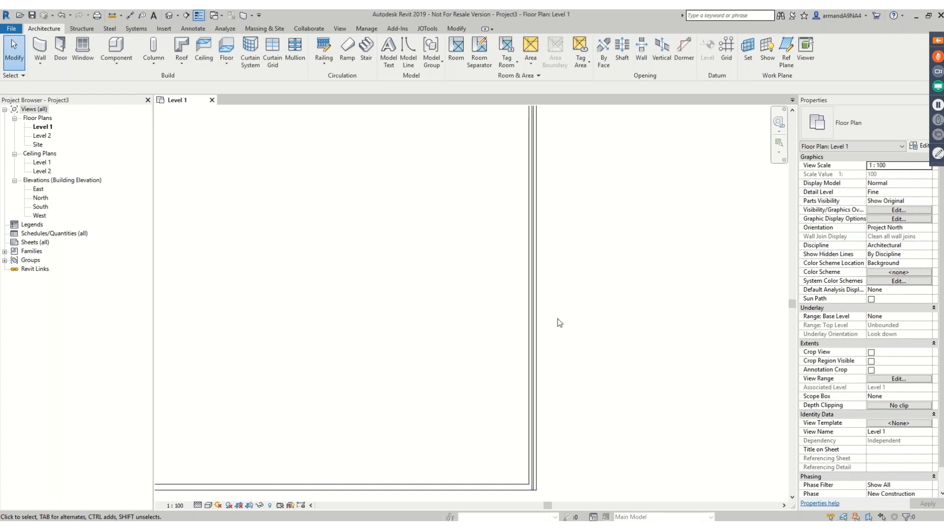
- Duplicate the south wall's type as 220mm wall with plaster and paint
scroll(593, 332, "down", 1)
middle_click_drag(393, 352, 497, 344)
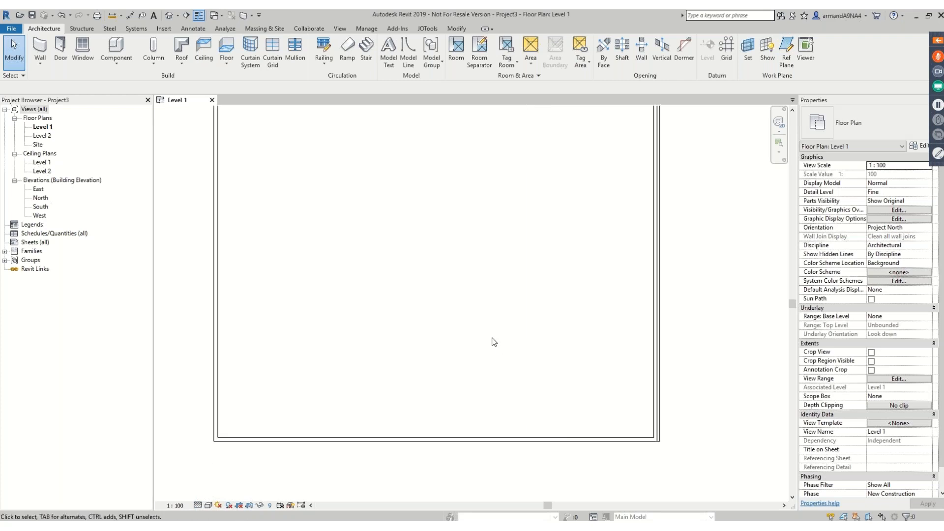
left_click(533, 461)
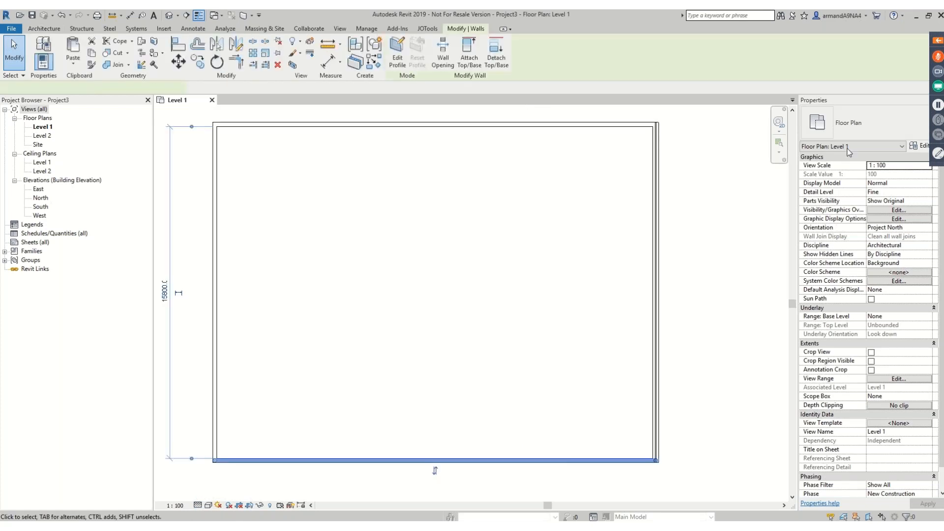
left_click(917, 146)
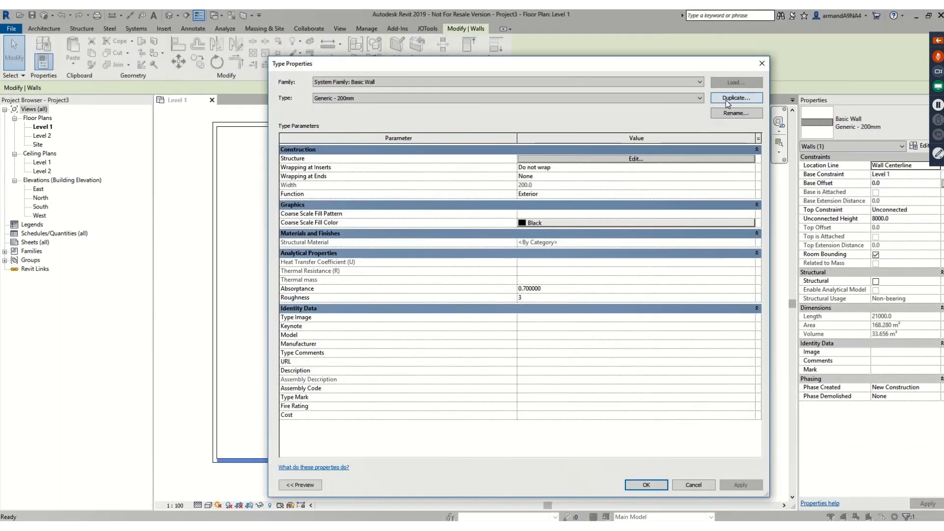
left_click(728, 99)
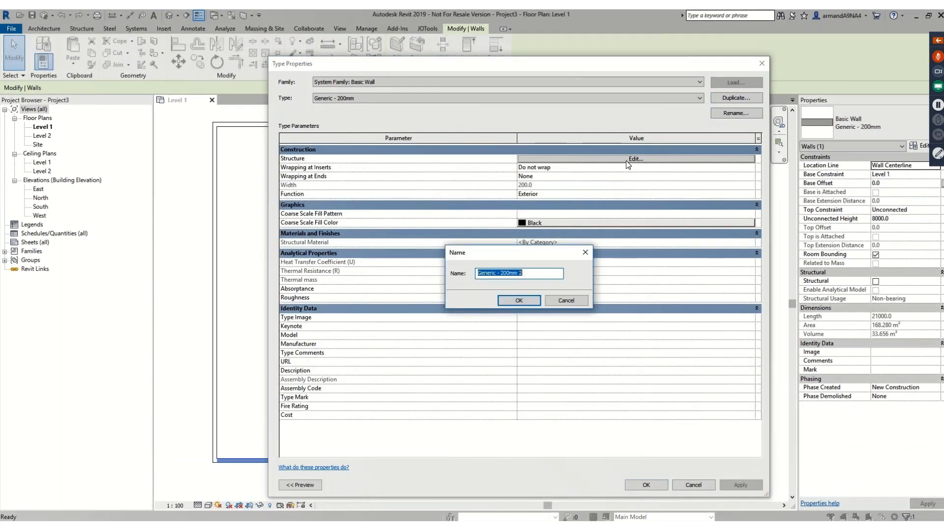
type("220mm")
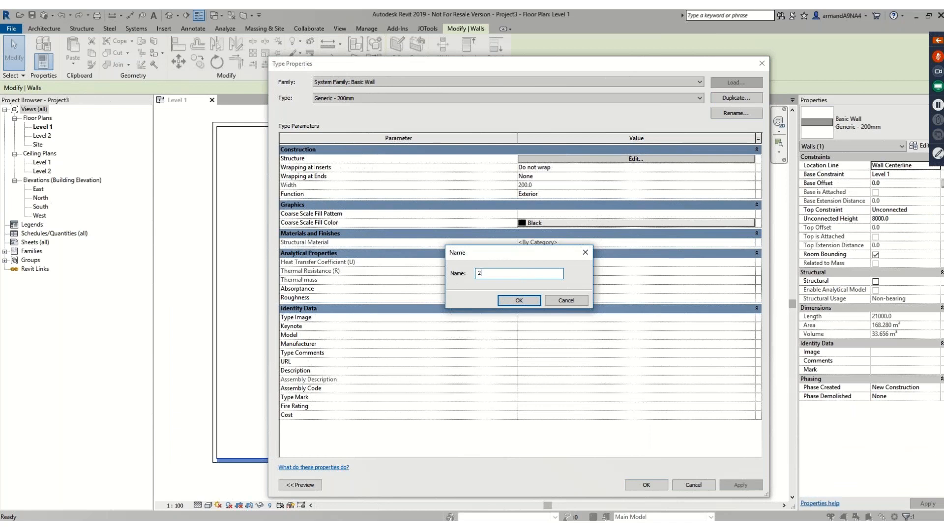
type(" wall with pl")
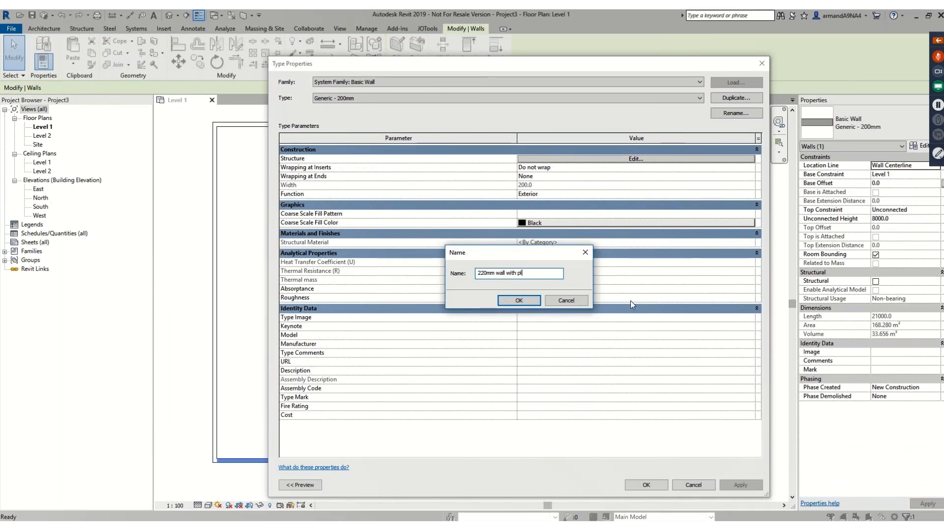
type("aster and paint")
key("Return")
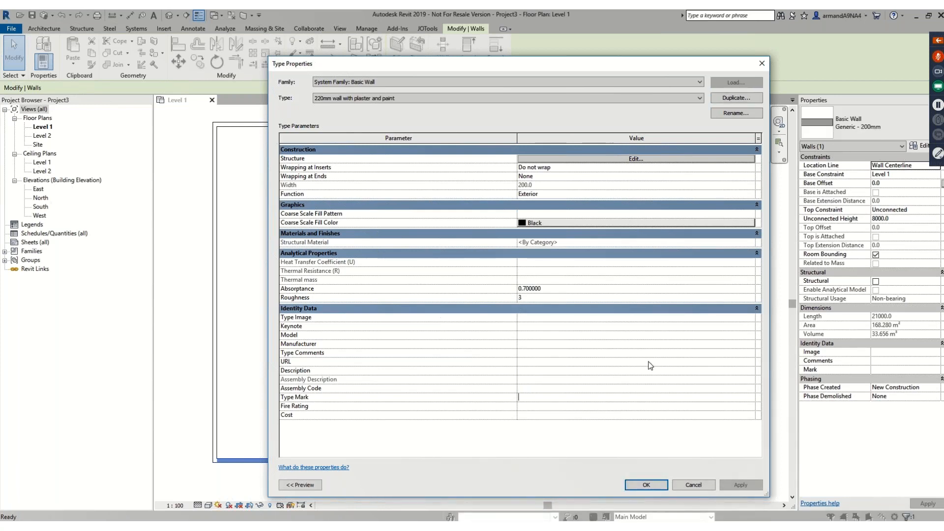
- Give the plastered wall type the Type Mark W02 and the description Use plascon paint
left_click(538, 370)
type("U")
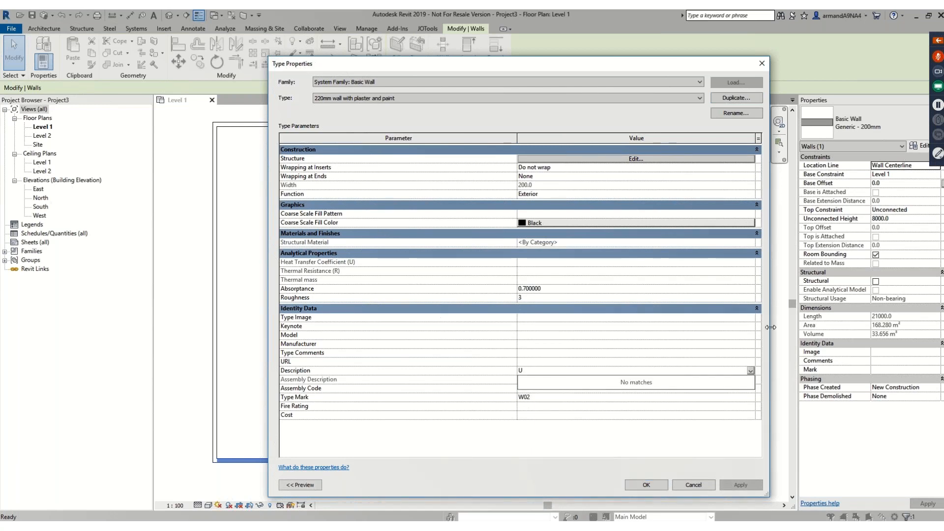
type("se plascon paint")
key("Return")
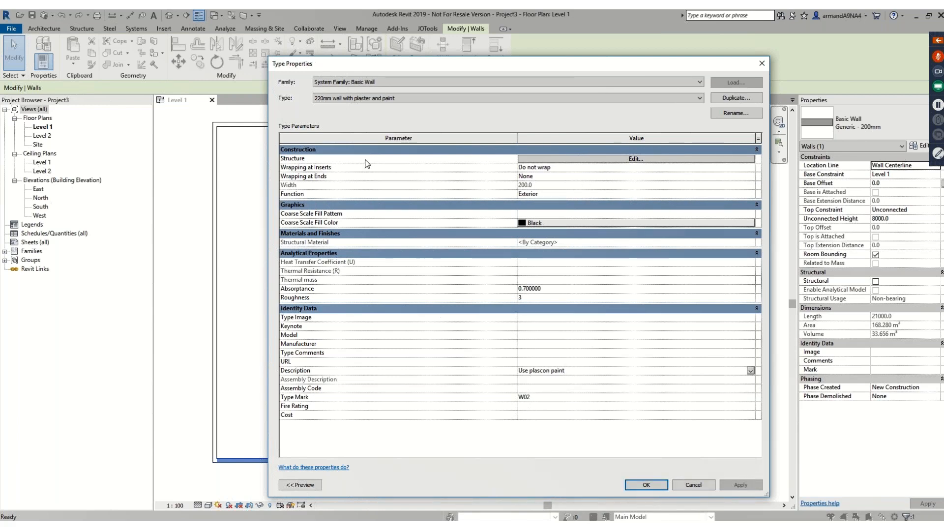
- Insert two layers on the exterior side of the 200 mm structure layer, the outer 5 mm and the inner 15 mm thick
left_click(586, 159)
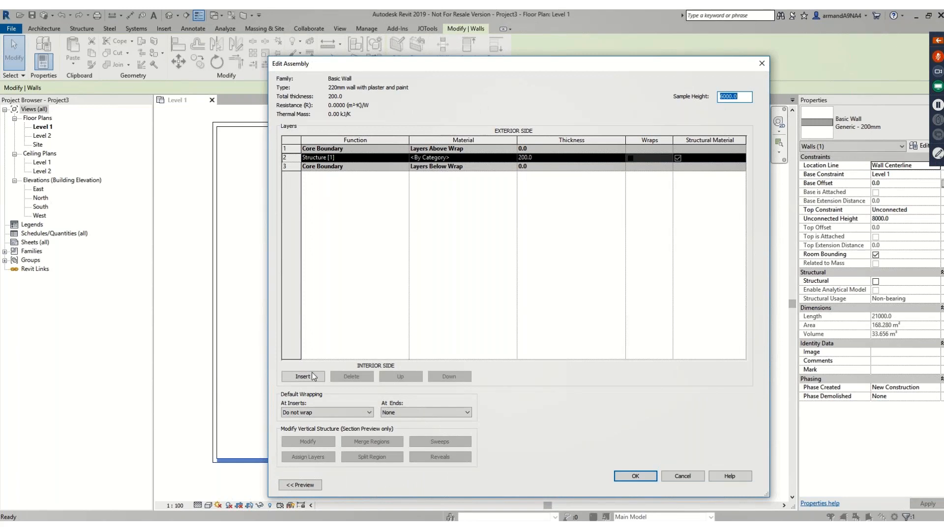
left_click(309, 377)
left_click(309, 377)
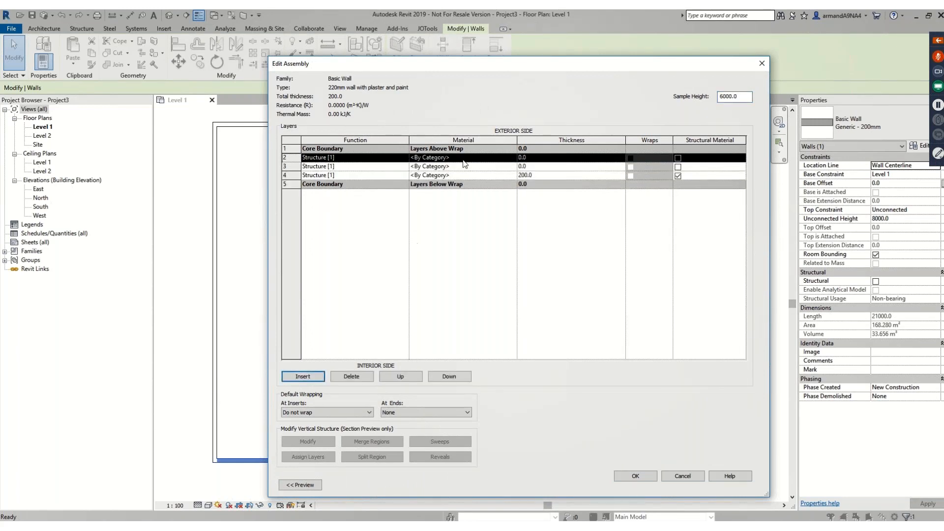
left_click(615, 165)
type("15")
left_click(571, 160)
type("5")
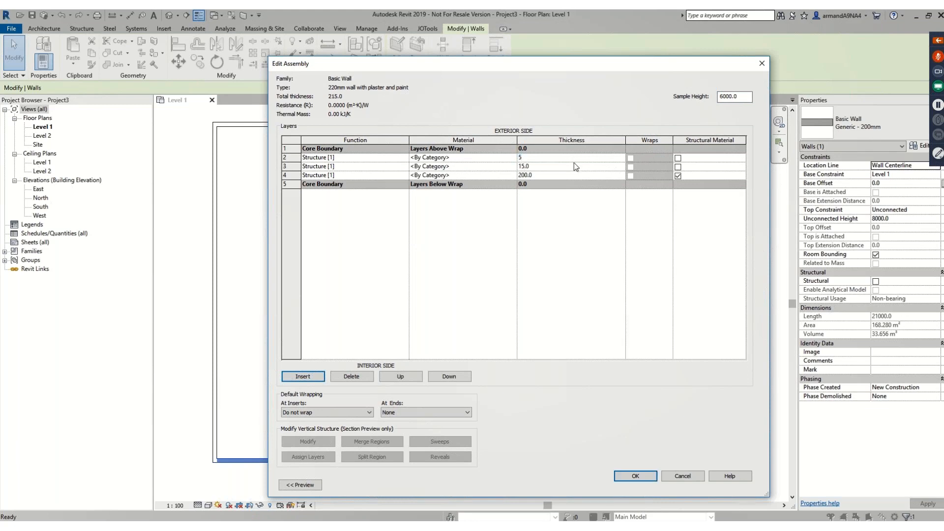
left_click(642, 475)
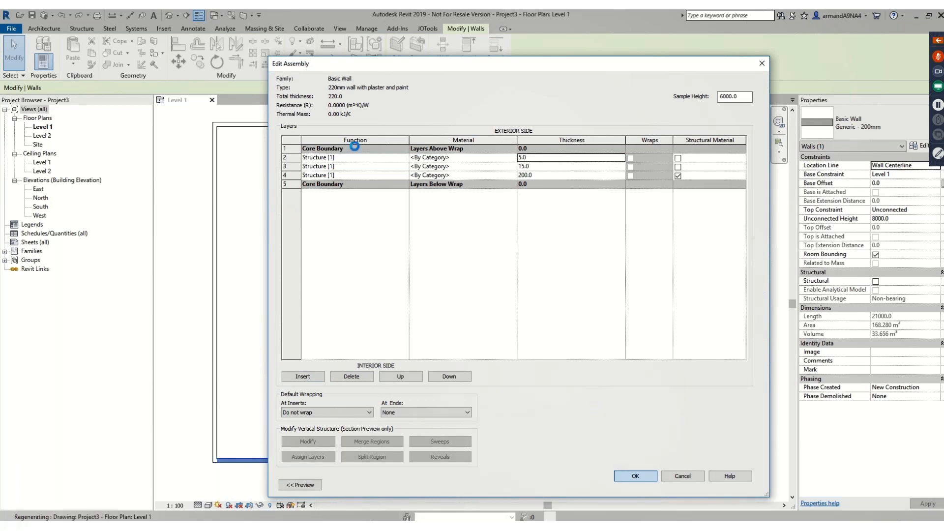
- Set the 15 mm layer's function to Finish 1 [4] and the 5 mm layer's to Finish 2 [5], and apply the wall type
left_click(637, 158)
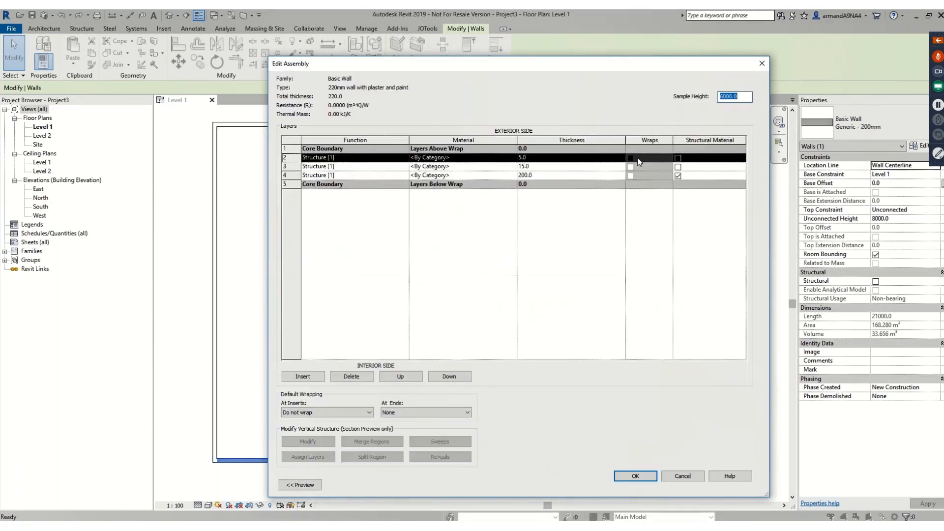
left_click(405, 166)
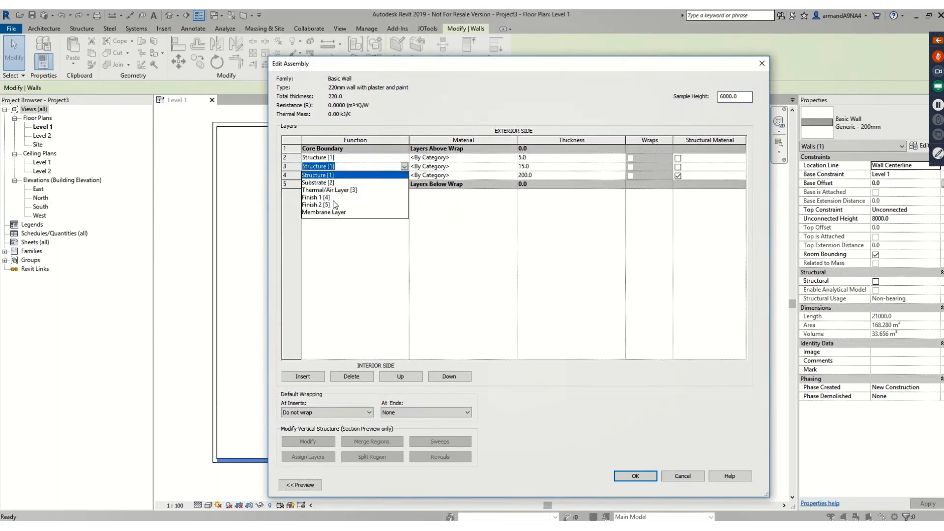
left_click(335, 199)
left_click(397, 158)
left_click(402, 158)
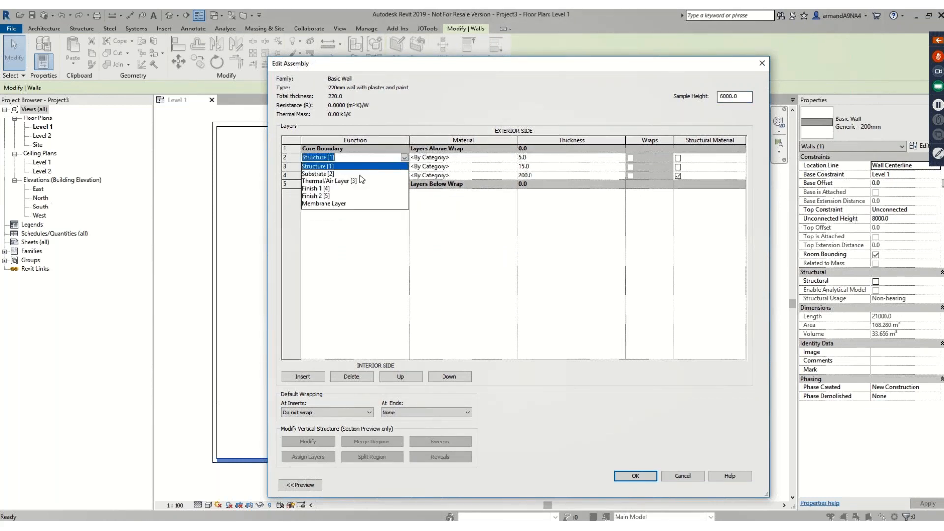
left_click(324, 196)
left_click(631, 476)
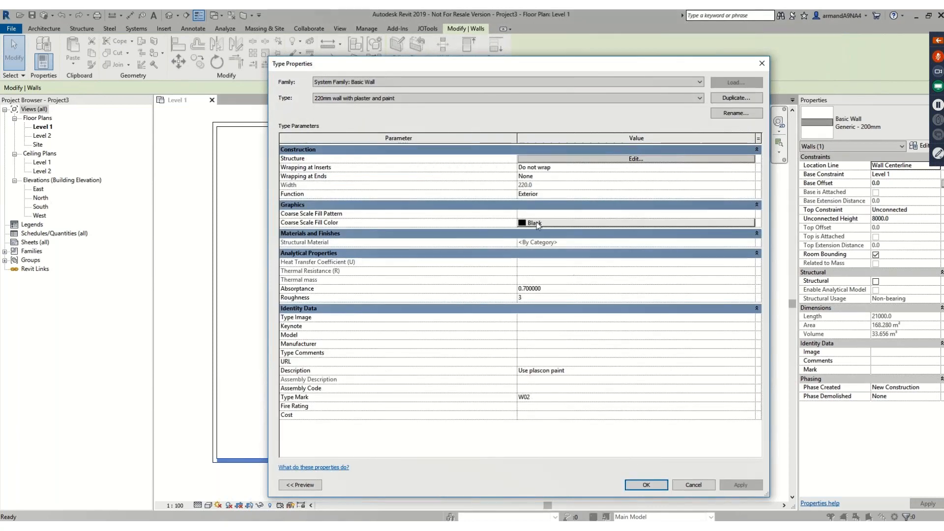
left_click(649, 485)
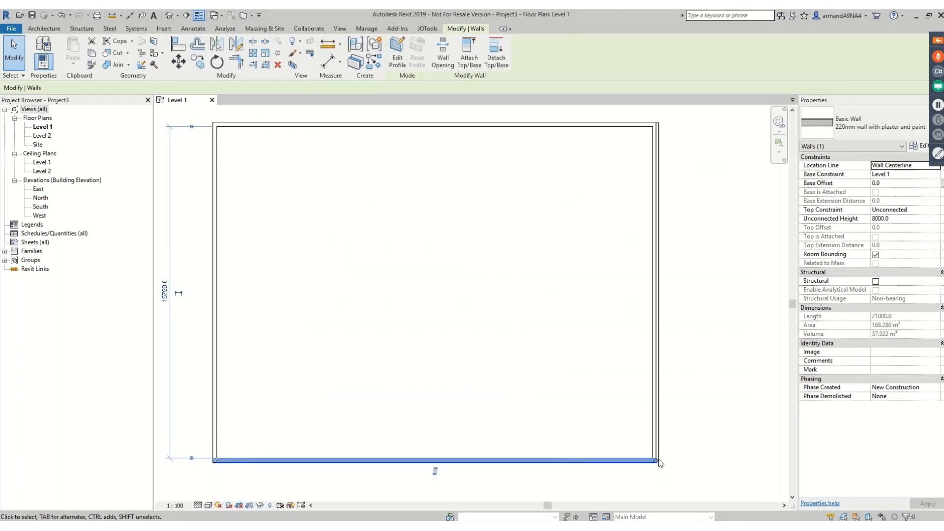
- Examine the plastered south wall's layers and its corner with the cavity wall in the Level 1 plan
left_click(648, 475)
scroll(664, 443, "up", 4)
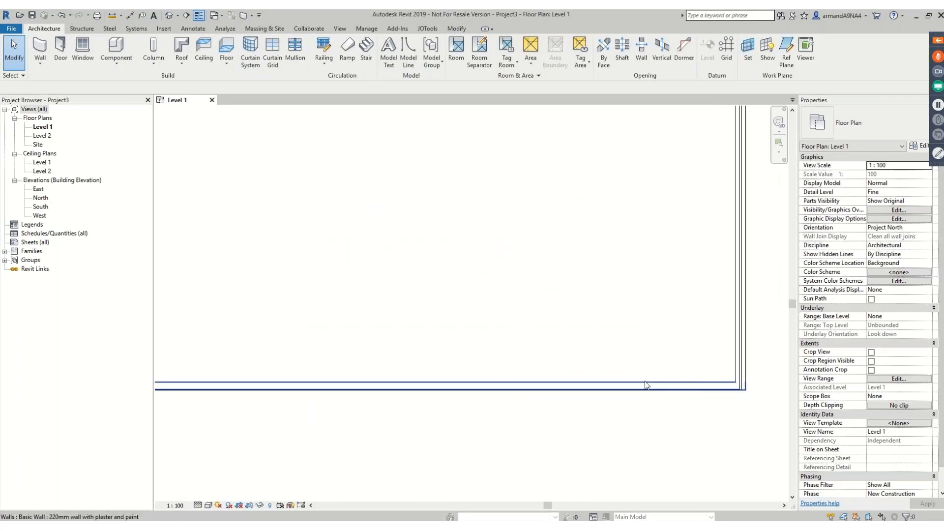
left_click(645, 386)
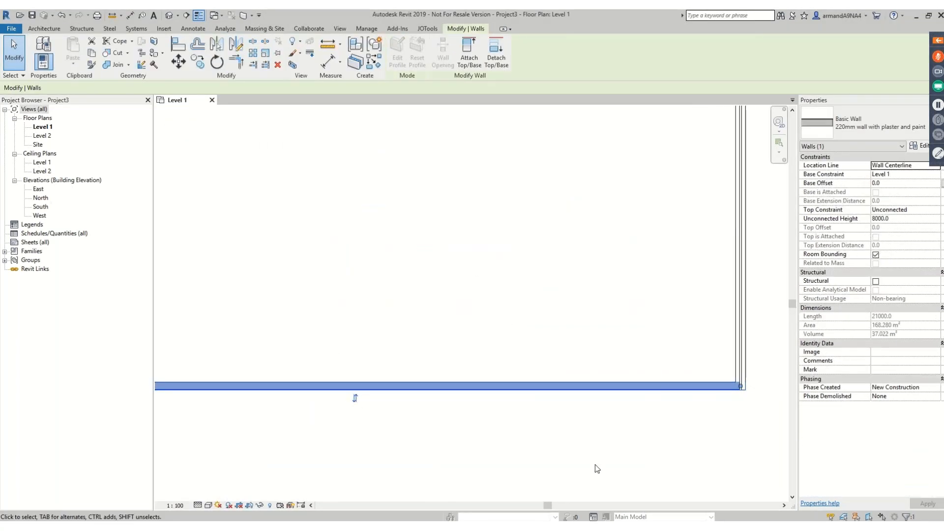
left_click(596, 468)
scroll(745, 391, "up", 4)
scroll(664, 354, "down", 4)
scroll(538, 428, "down", 4)
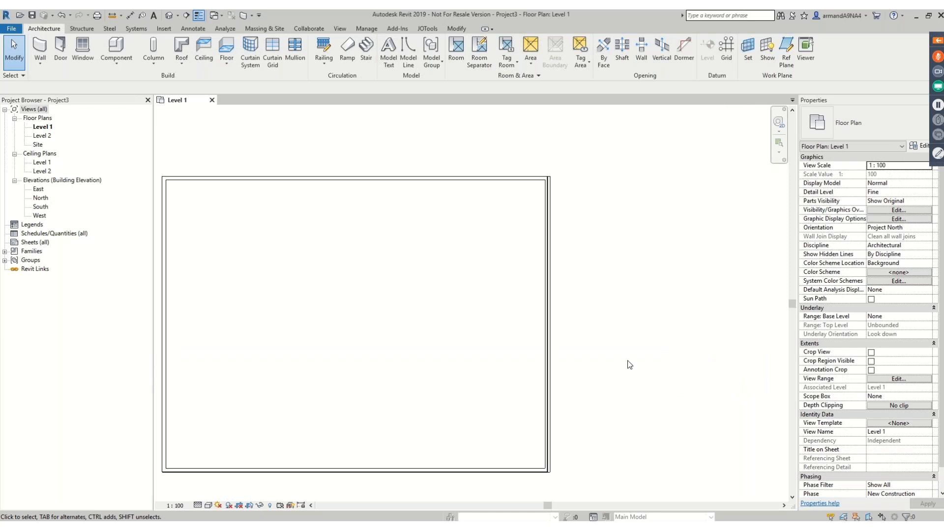
middle_click_drag(628, 362, 584, 379)
- Create a new building component schedule for the Walls category, named Wall Schedule
left_click(35, 225)
right_click(38, 233)
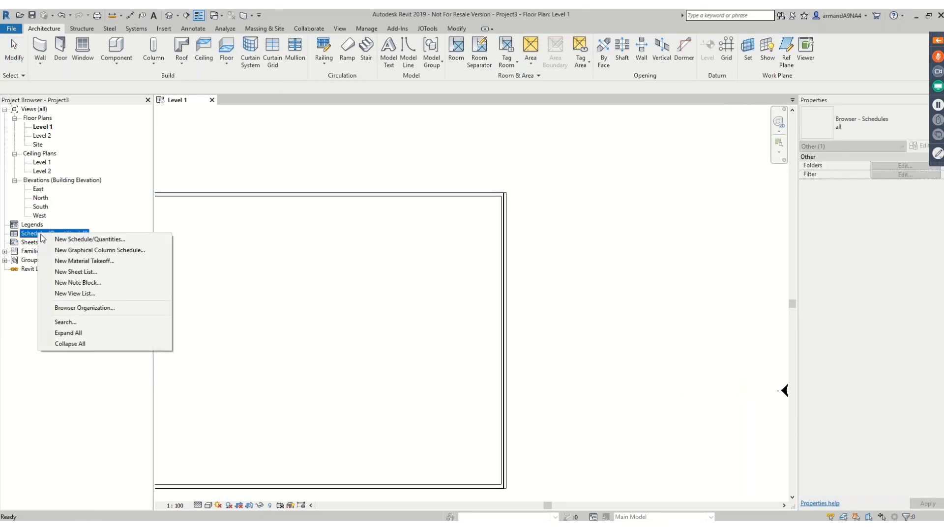
left_click(69, 239)
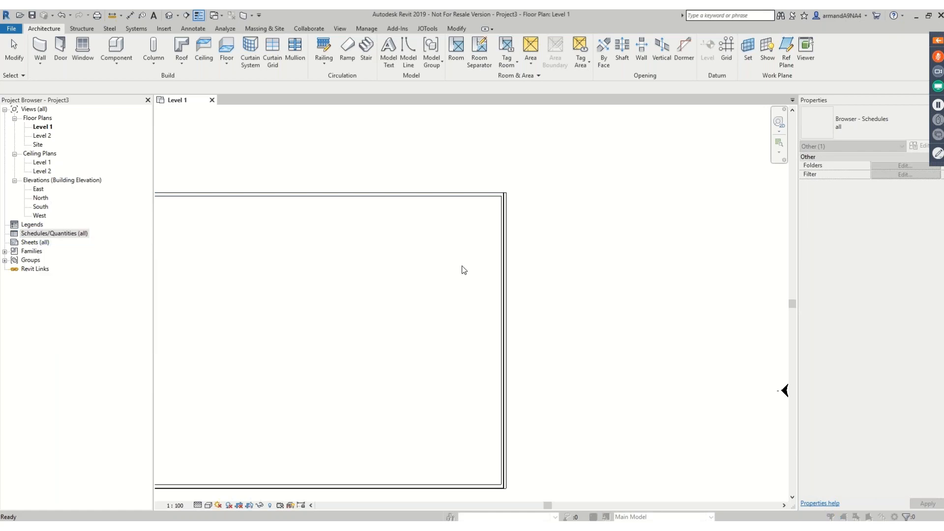
left_click_drag(458, 208, 457, 339)
left_click(287, 351)
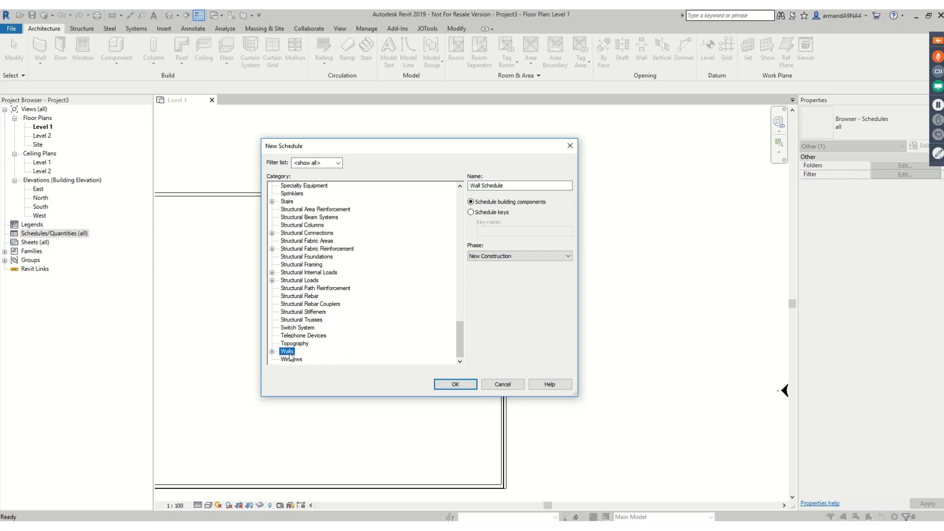
left_click(459, 385)
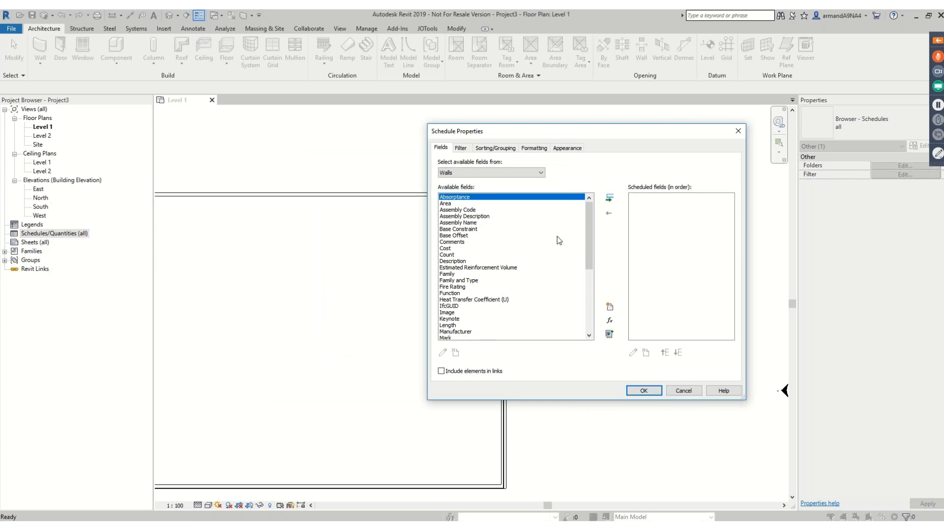
- Add the Type, Type Mark and Description fields to the wall schedule in that order
left_click_drag(592, 221, 583, 273)
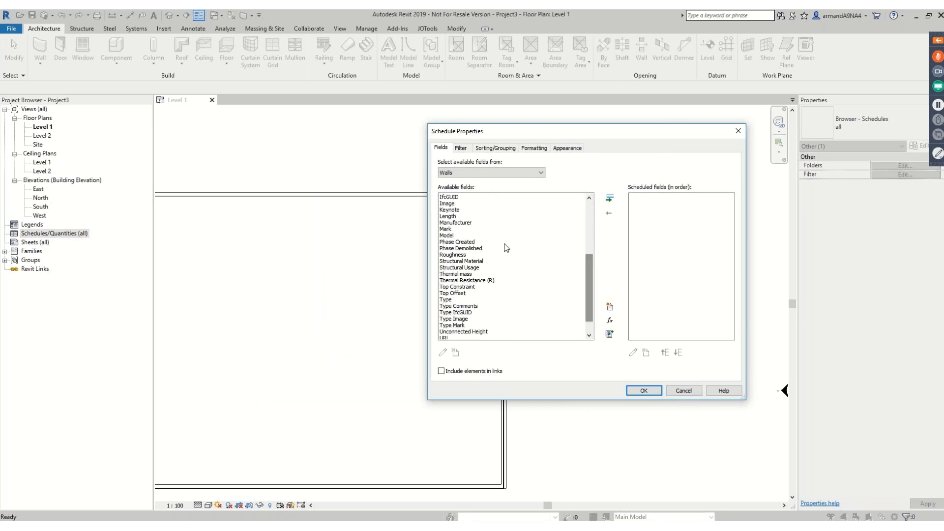
left_click(448, 299)
left_click(610, 198)
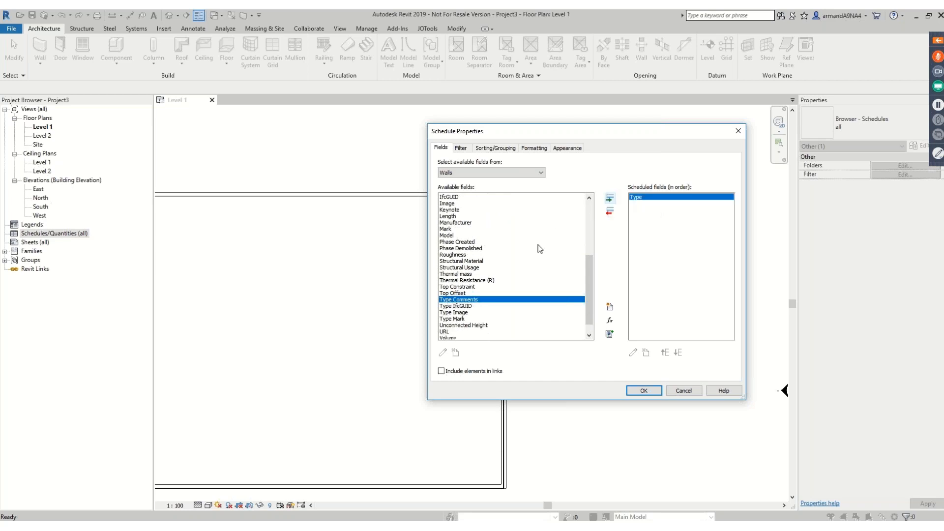
left_click(455, 319)
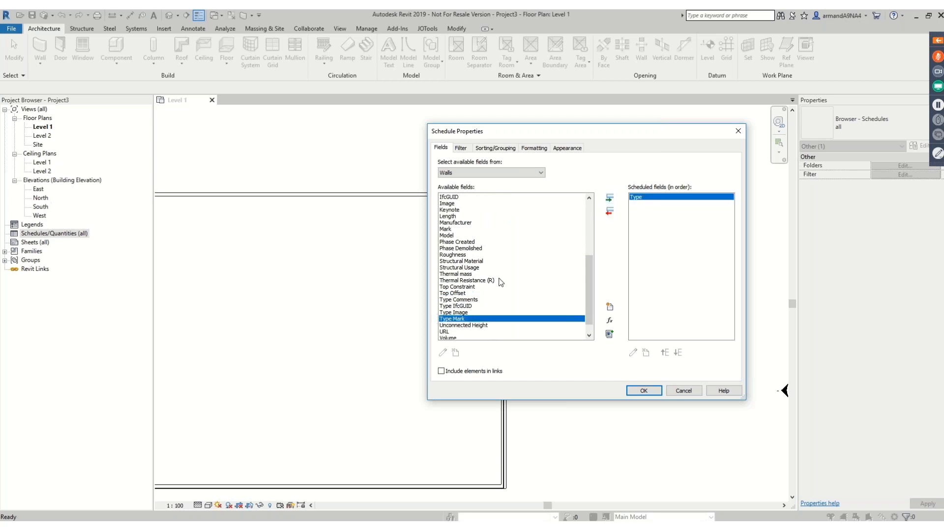
left_click(610, 199)
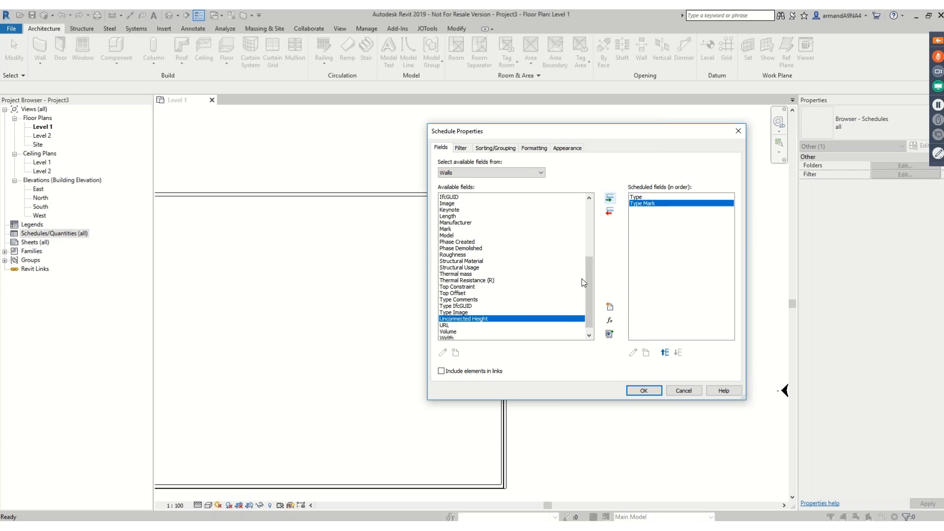
left_click_drag(589, 279, 595, 235)
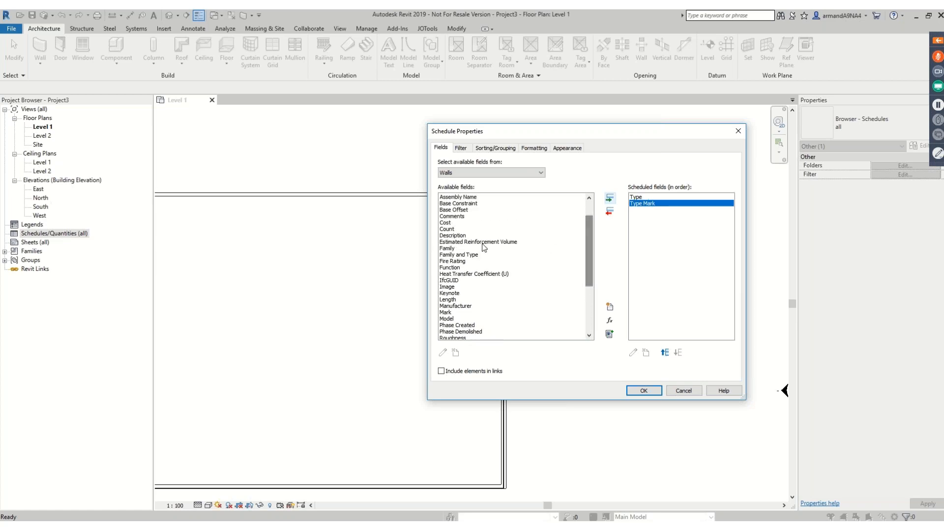
left_click(609, 199)
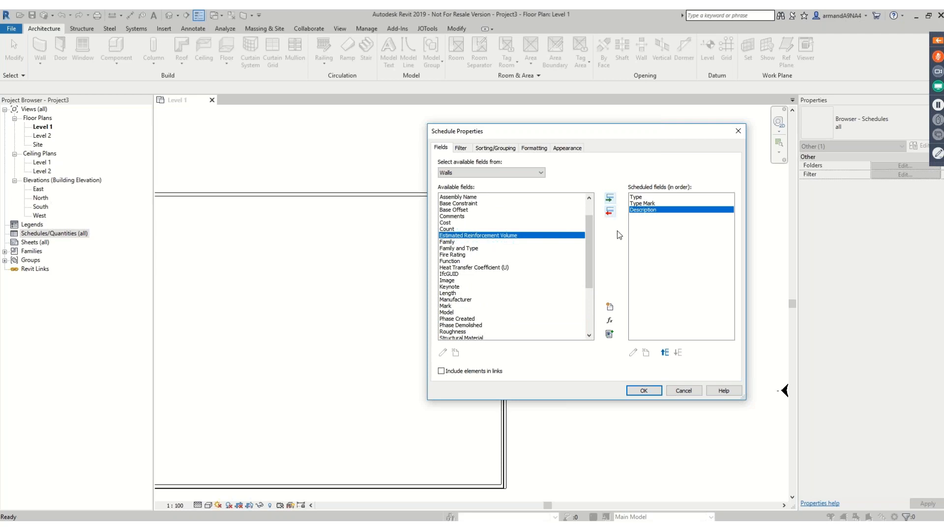
- Create a project parameter named Image, with Common discipline and Image type, and add it to the wall schedule's fields
left_click(610, 307)
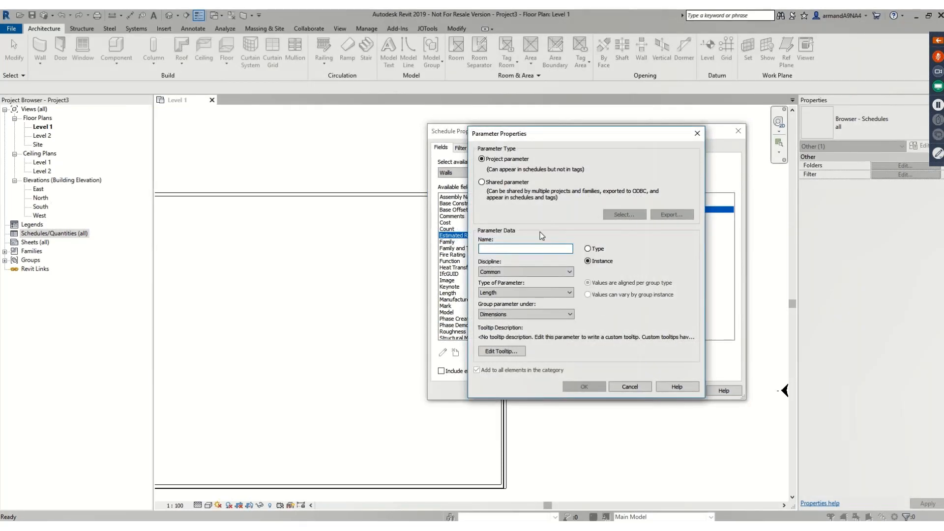
type("Image")
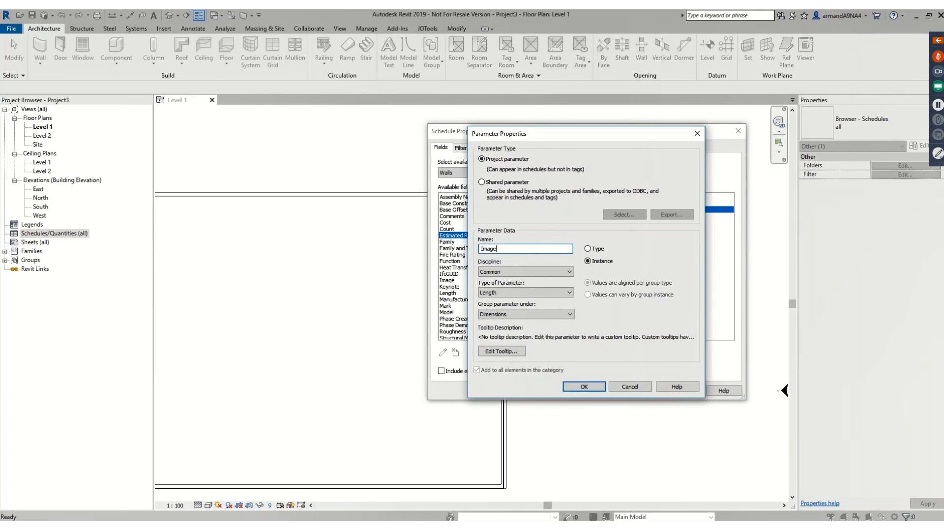
left_click(497, 273)
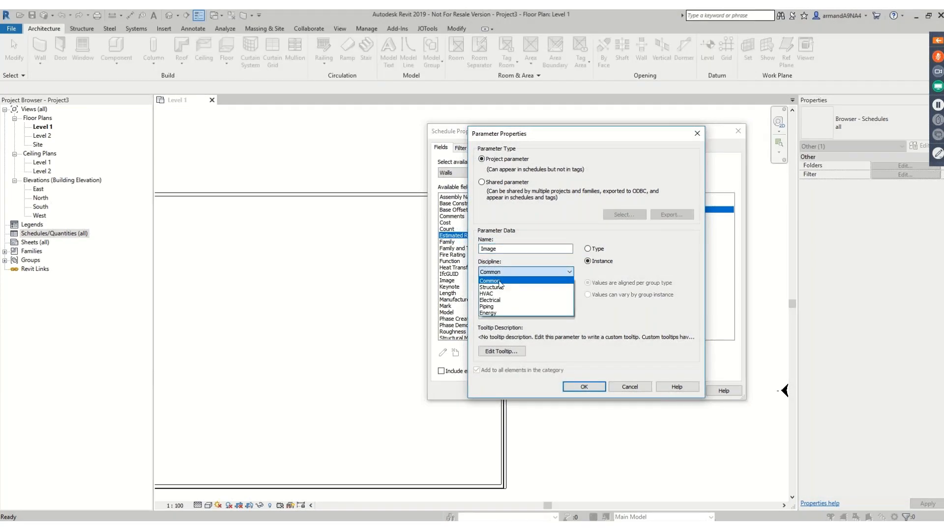
left_click(500, 282)
left_click(499, 293)
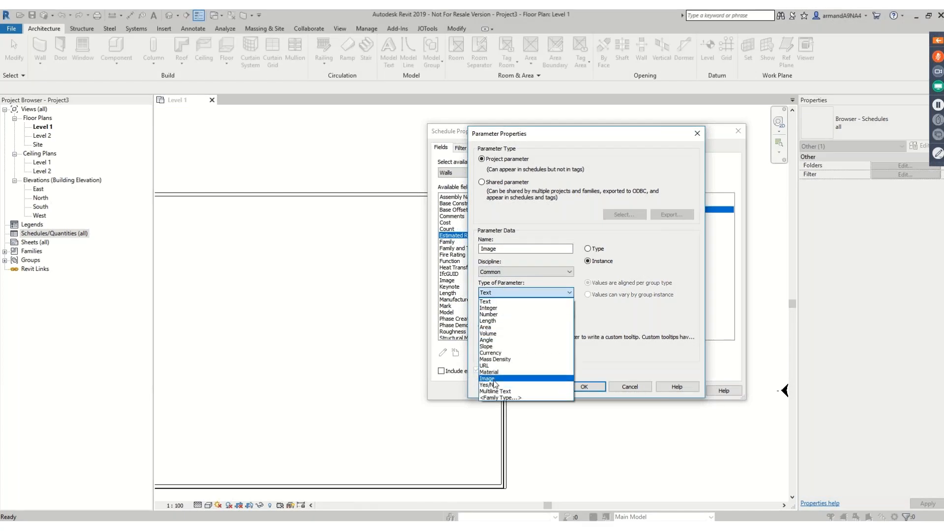
left_click(493, 378)
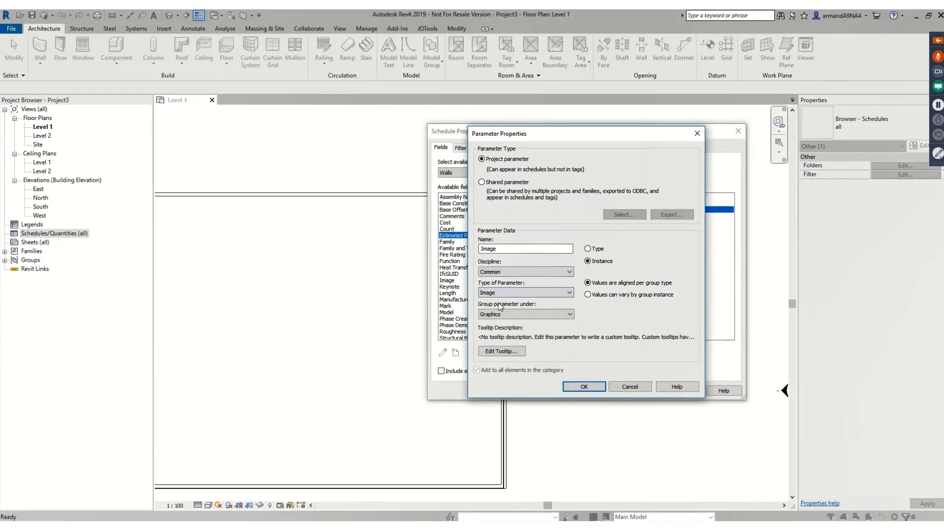
left_click(504, 315)
left_click(496, 336)
left_click(584, 388)
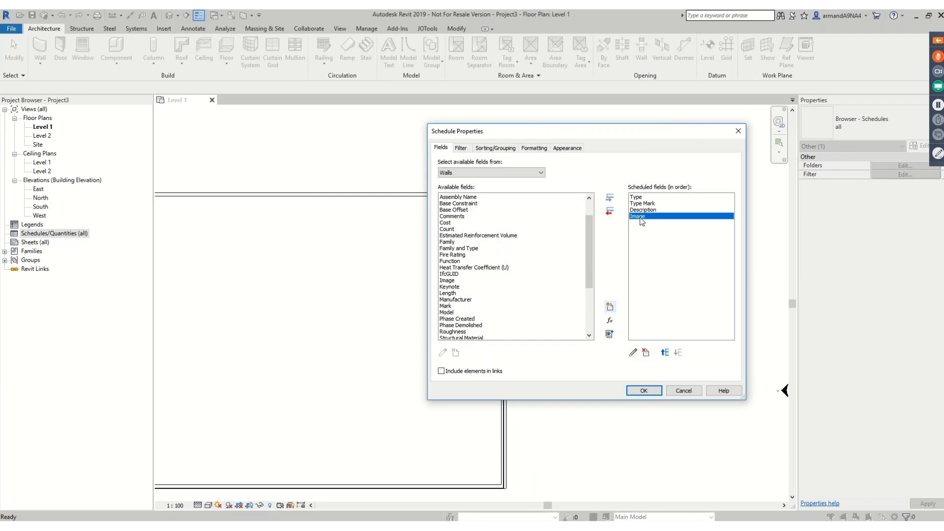
left_click(645, 391)
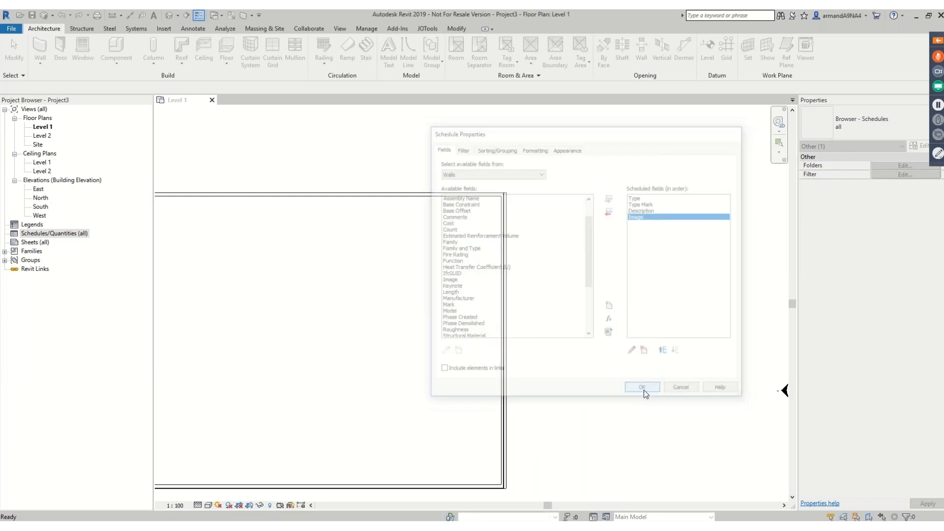
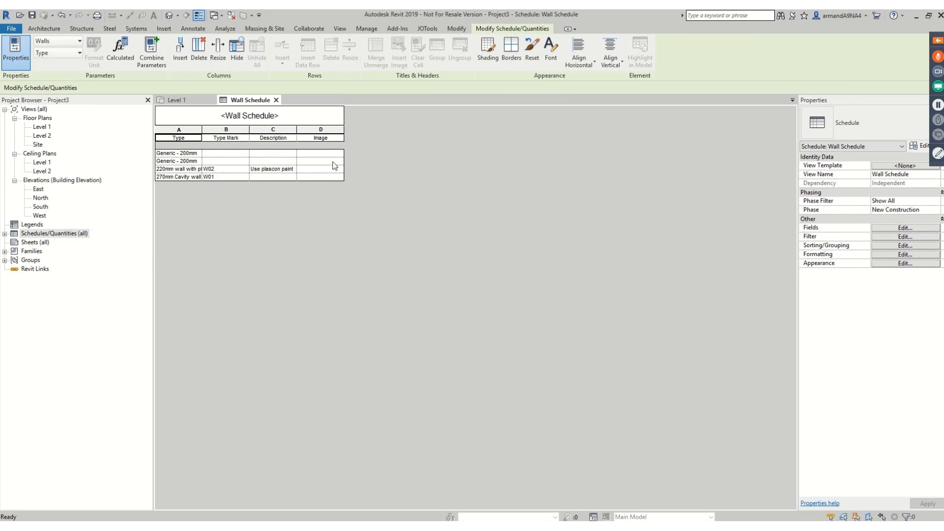
- Sort the wall schedule by Type and turn off itemizing every instance
left_click(908, 228)
left_click(462, 148)
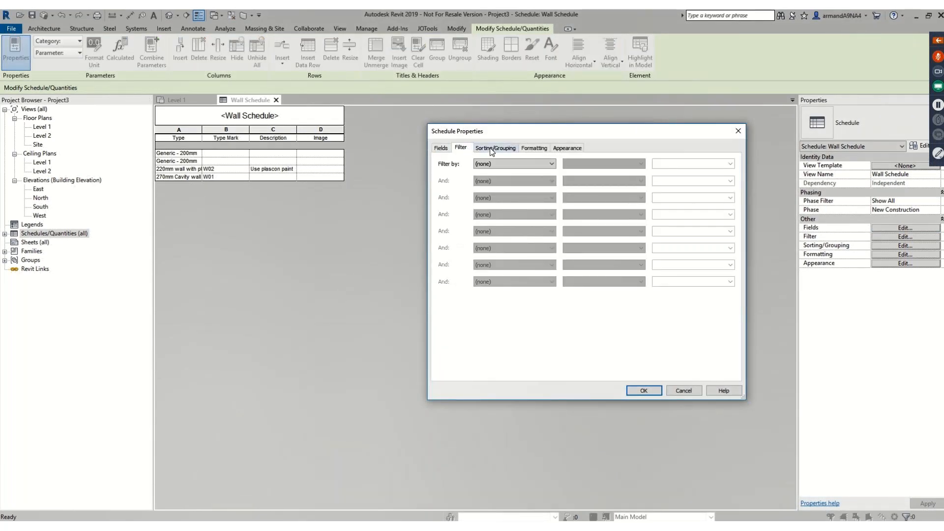
left_click(491, 149)
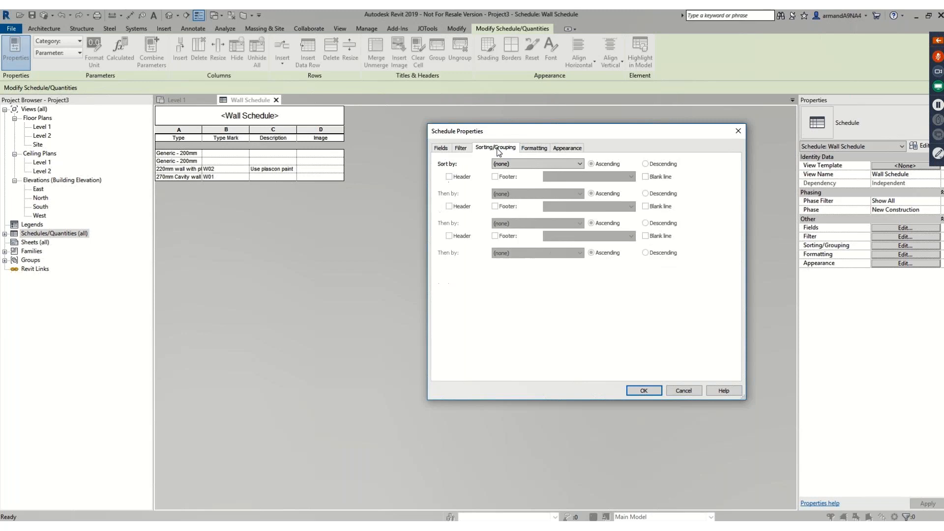
left_click(508, 167)
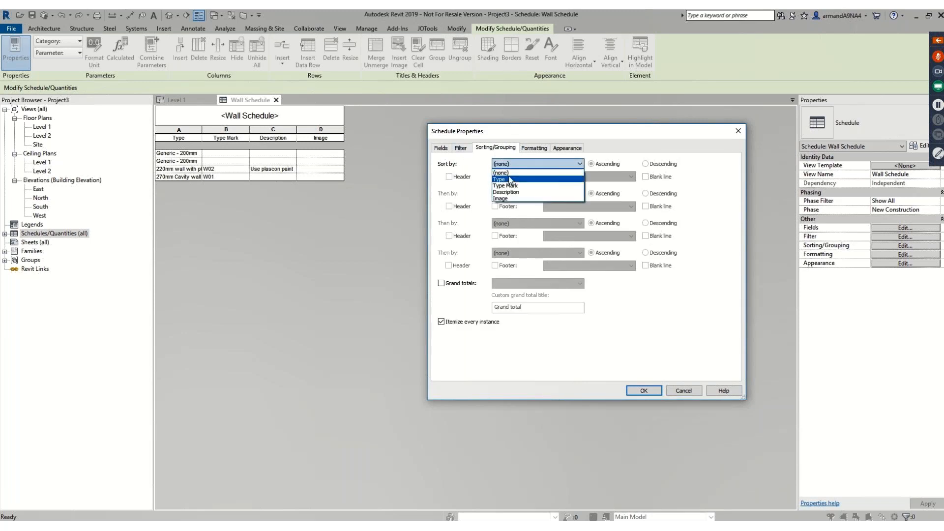
left_click(510, 179)
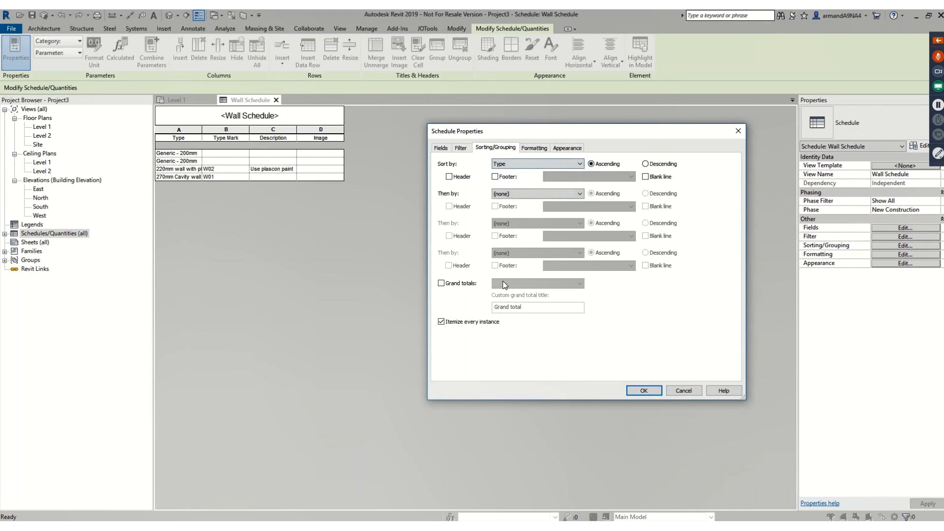
left_click(471, 322)
left_click(645, 391)
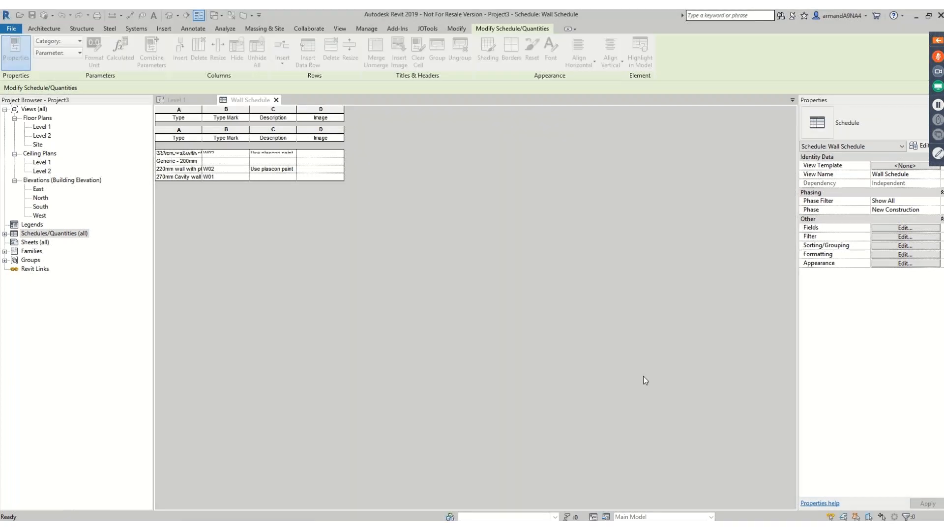
- Set the Generic - 200mm wall's type mark to W03 in the schedule and apply it to all elements of the type
left_click(240, 169)
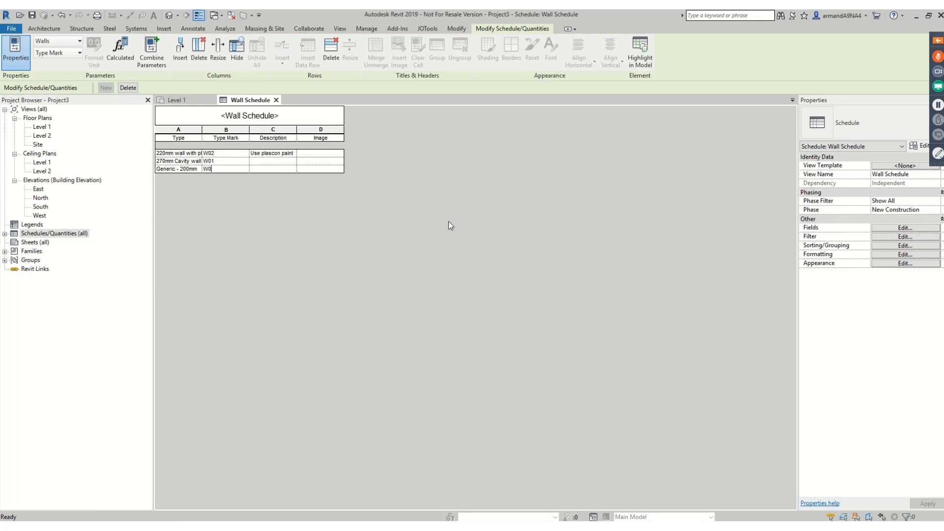
left_click(254, 169)
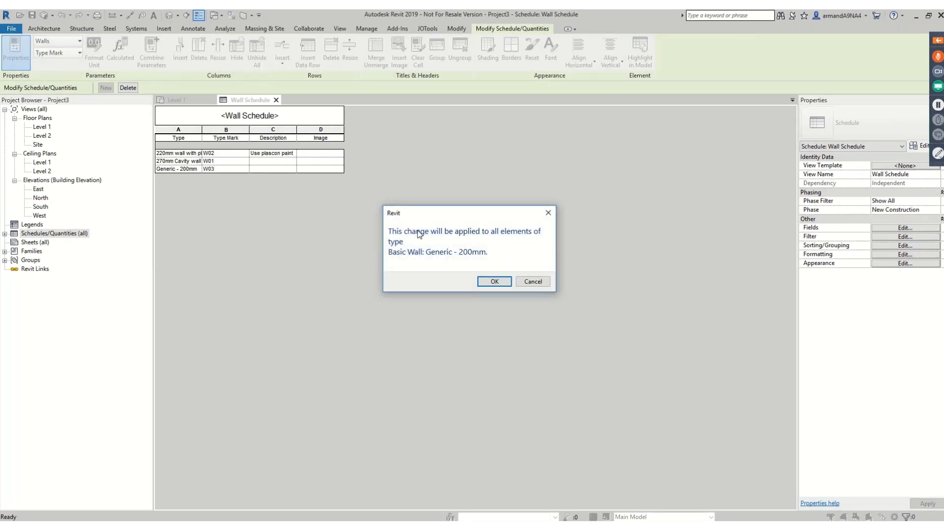
left_click(492, 281)
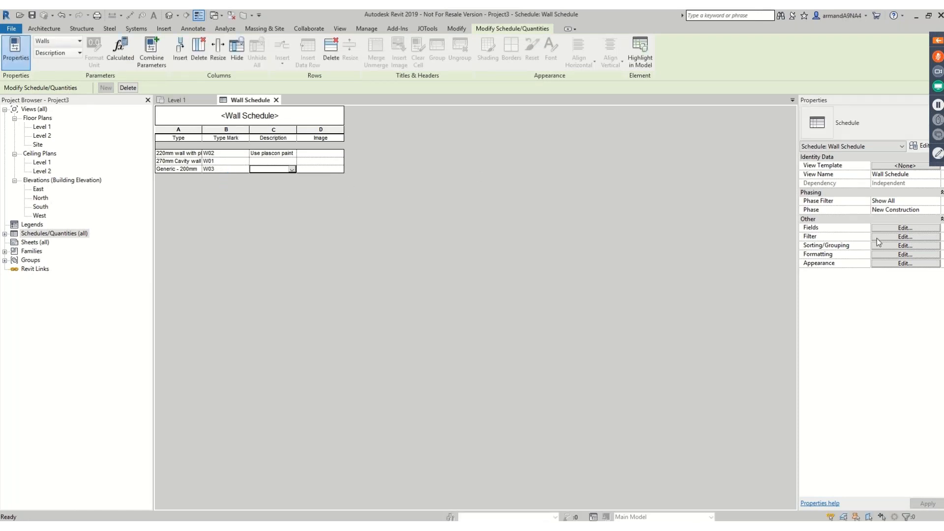
- Change the wall schedule's sorting to Type Mark and select the Image cell of the 270mm Cavity wall row
left_click(910, 245)
left_click(504, 164)
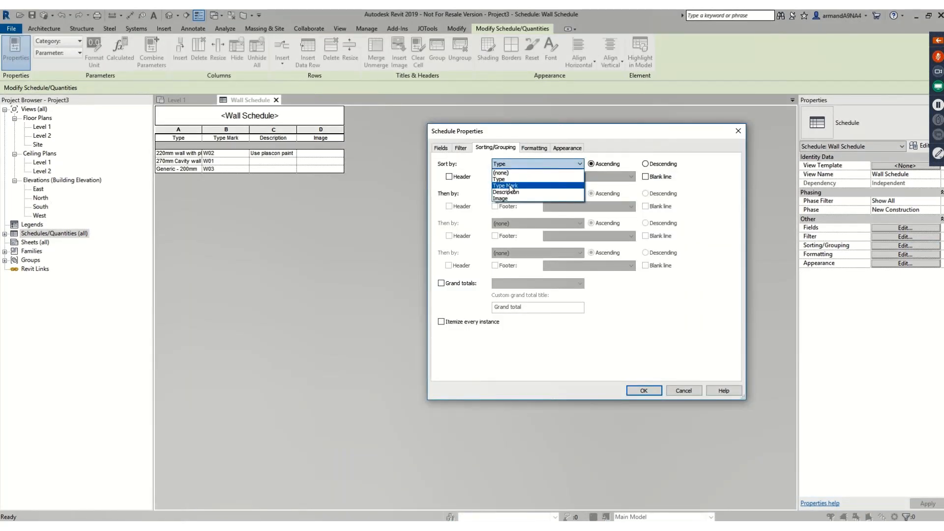
left_click(506, 183)
left_click(644, 390)
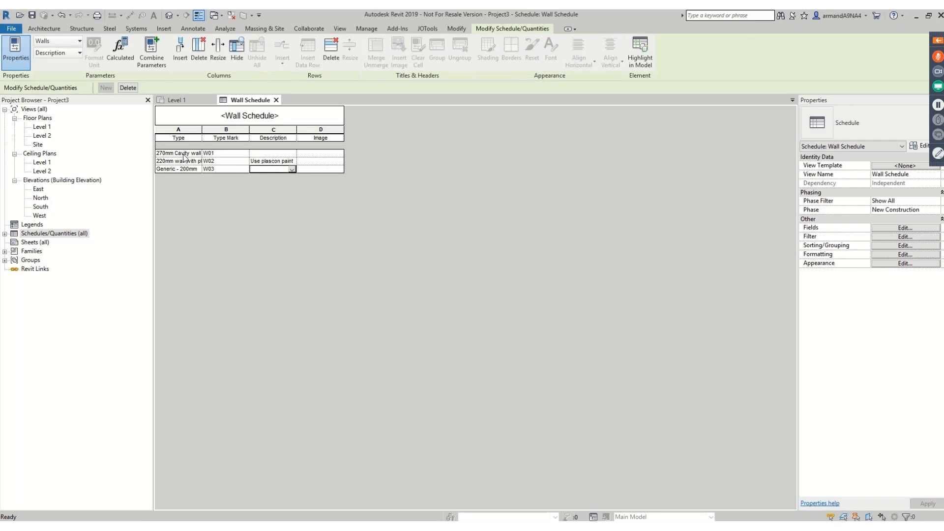
left_click(335, 153)
- In the Level 1 plan, place a horizontal 270mm Cavity wall sample about 1900 mm long, outside the building's east side
double_click(44, 128)
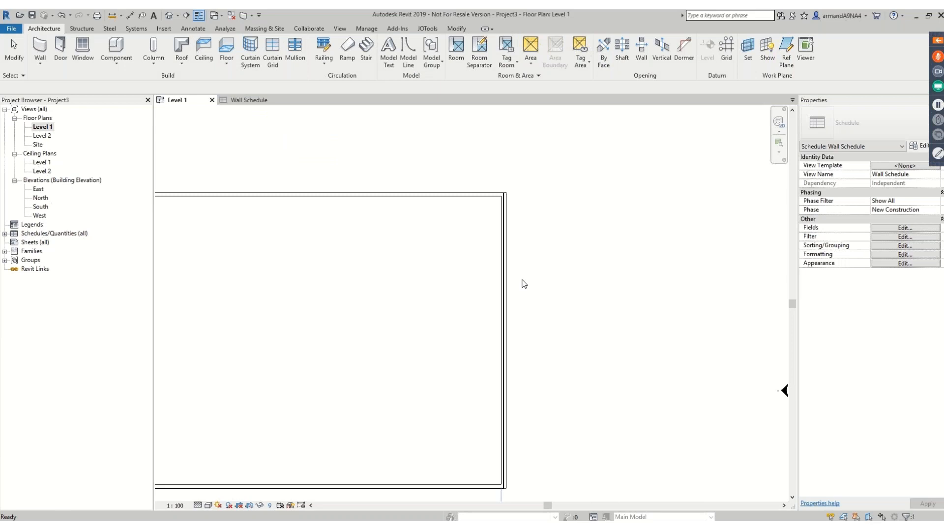
left_click(505, 219)
scroll(506, 219, "up", 2)
middle_click_drag(407, 205, 451, 247)
scroll(486, 233, "down", 3)
scroll(524, 252, "down", 1)
left_click(501, 257)
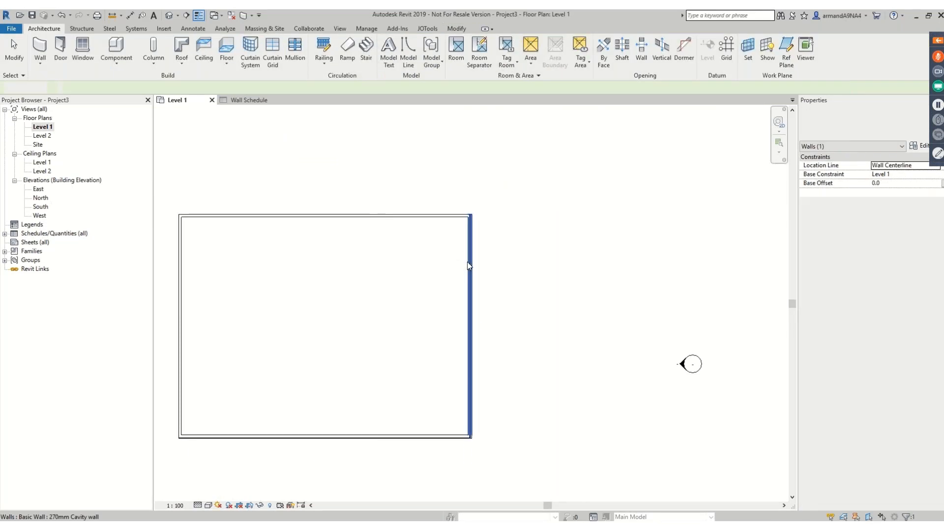
key("w")
key("a")
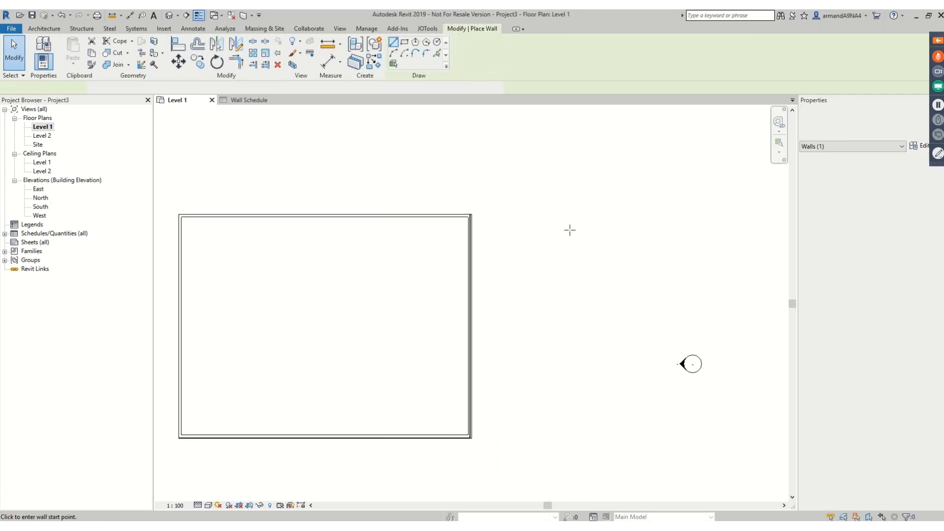
left_click(565, 230)
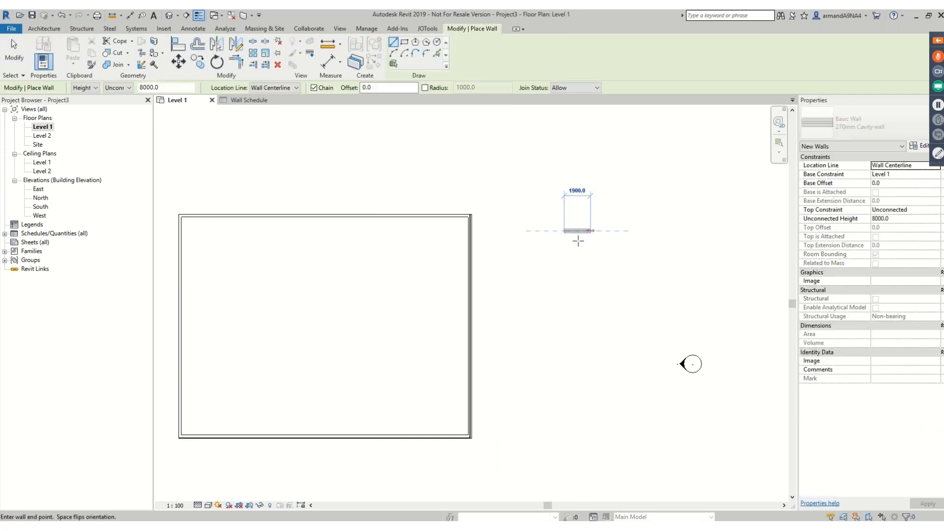
left_click(578, 241)
key("Escape")
key("Escape")
- Place a Generic - 200mm wall sample of matching length above the cavity wall sample, based on the building's north wall
left_click(437, 216)
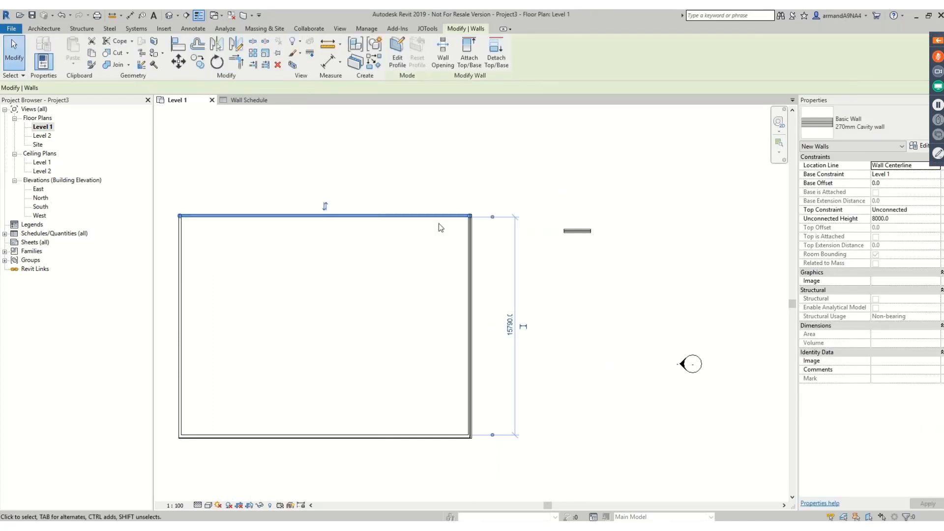
key("Escape")
key("w")
key("a")
left_click(564, 203)
left_click(588, 203)
key("Escape")
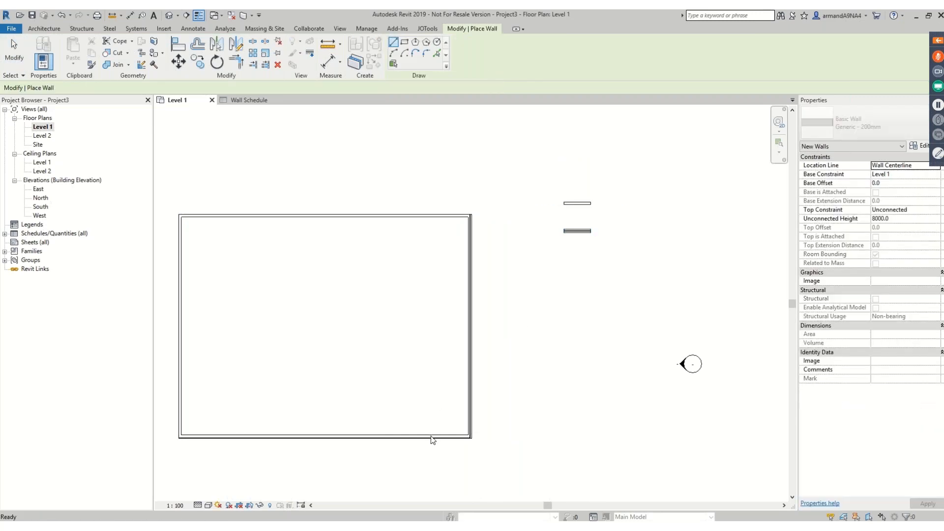
- Place a 220mm wall with plaster and paint sample about 1900 mm long below the cavity wall sample
left_click(432, 437)
key("c")
key("s")
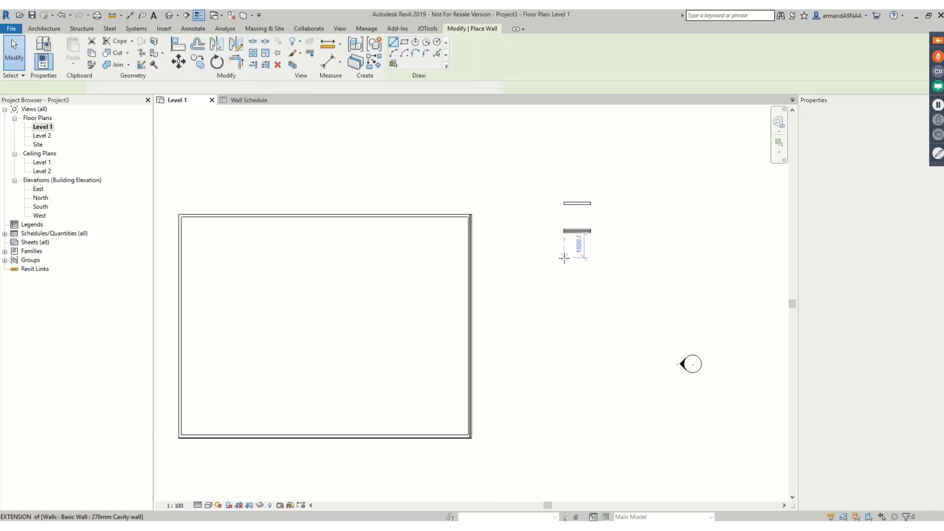
left_click(564, 258)
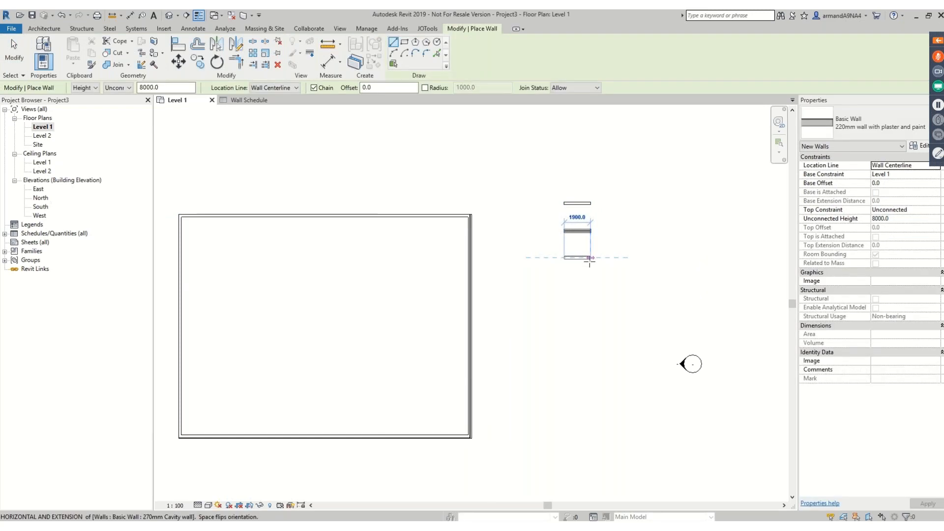
left_click(590, 258)
key("Escape")
key("Escape")
- Switch to Snipping Tool and capture the middle portion of the Generic - 200mm wall sample without its end lines
scroll(585, 231, "up", 2)
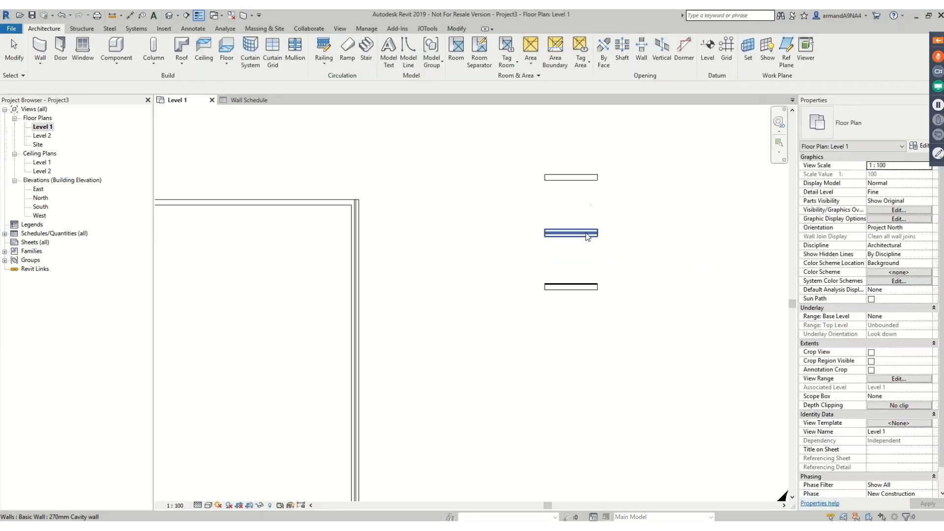
scroll(554, 268, "up", 3)
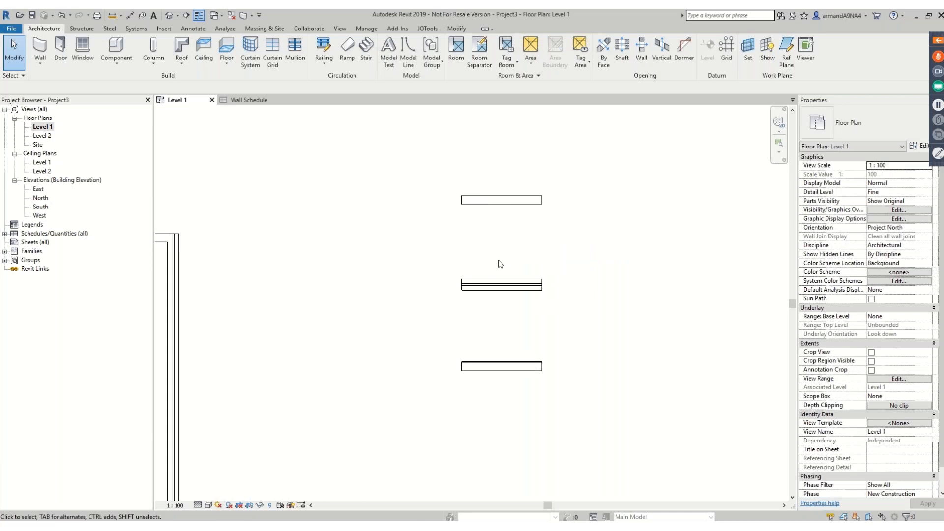
key("super")
type("sni")
key("Return")
left_click(446, 85)
left_click_drag(471, 188, 532, 213)
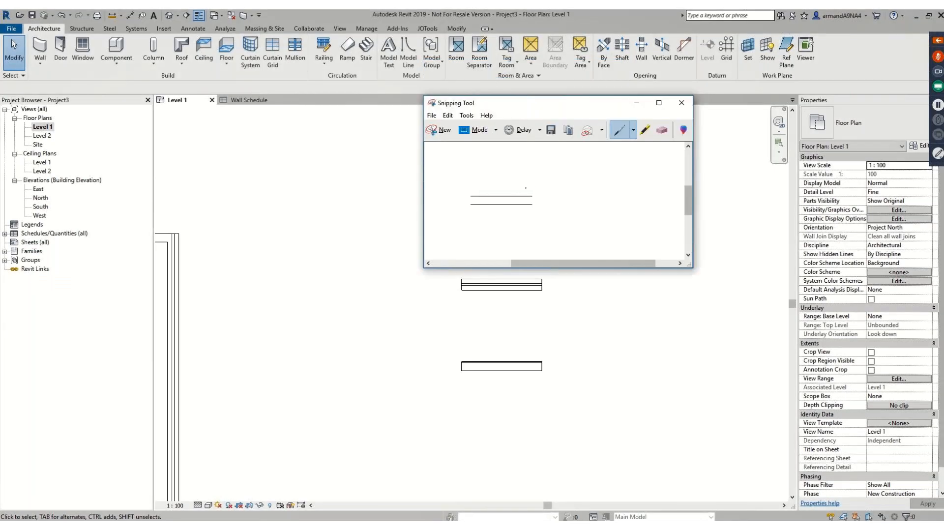
- Save the snip as Generic 200mm in PNG format in the 20190920 folder, replacing the existing file
left_click(431, 115)
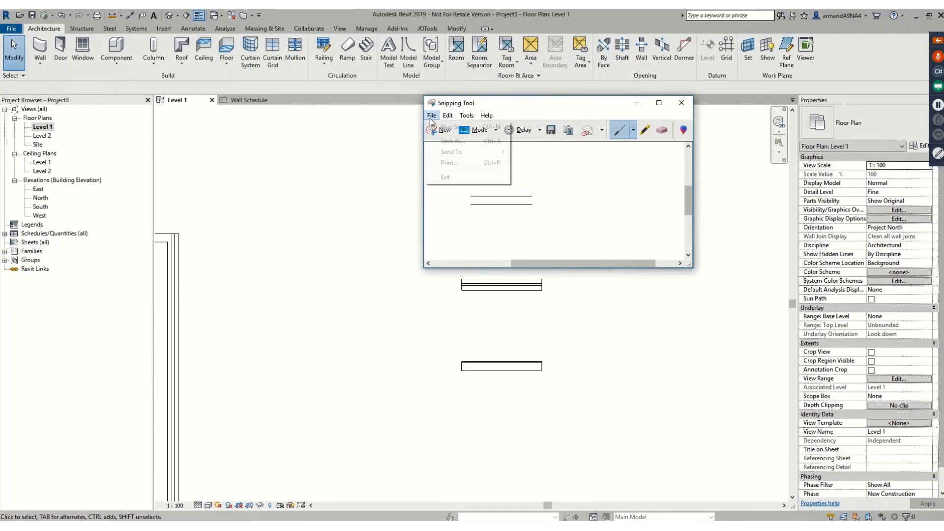
left_click(442, 141)
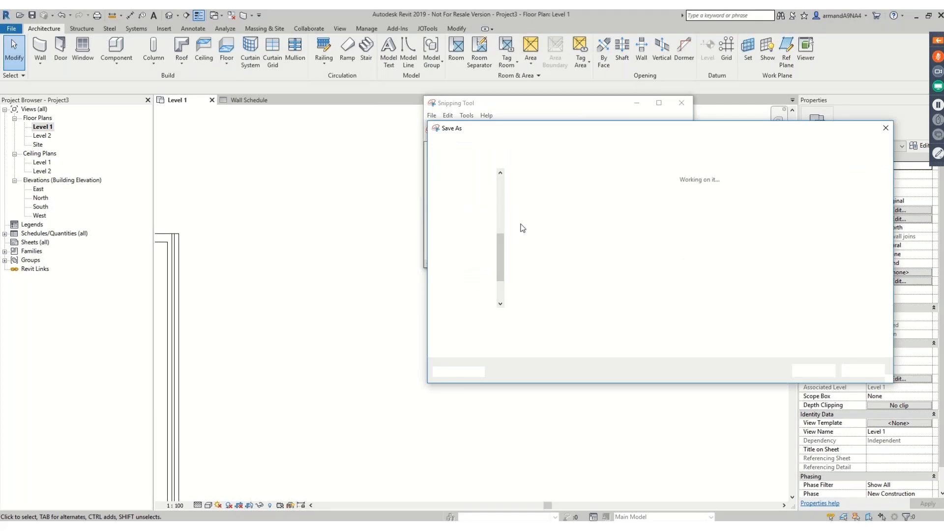
left_click(651, 218)
double_click(652, 219)
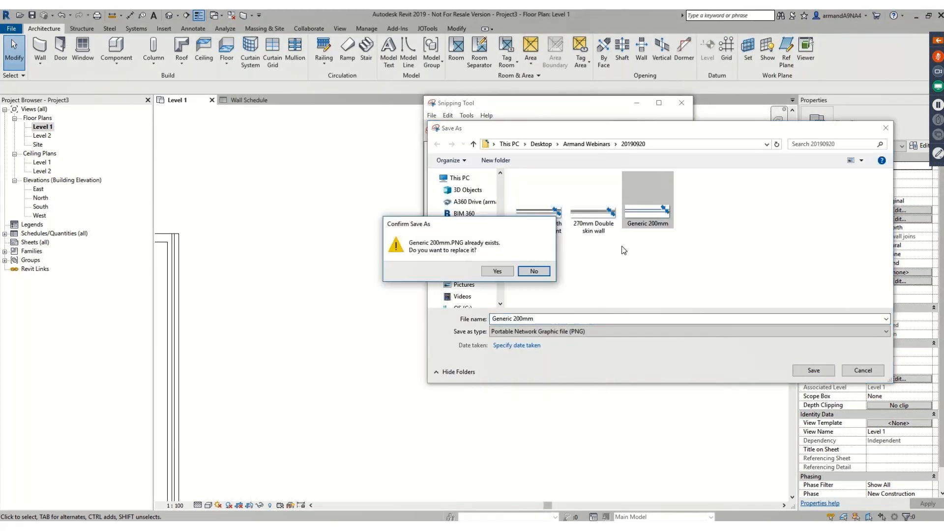
left_click(497, 271)
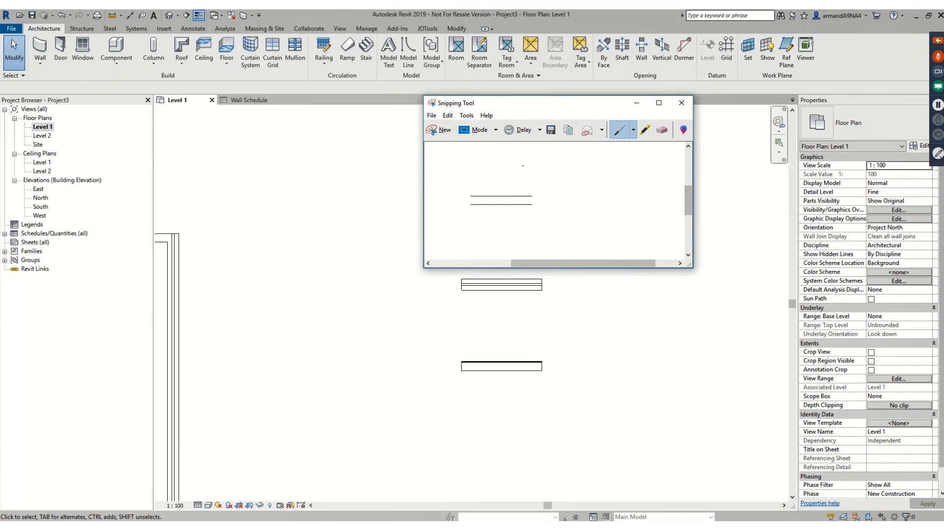
- Capture the middle portion of the cavity wall sample and save it as 270mm Double skin wall in PNG format, replacing the existing file
left_click(439, 131)
left_click_drag(472, 273, 531, 294)
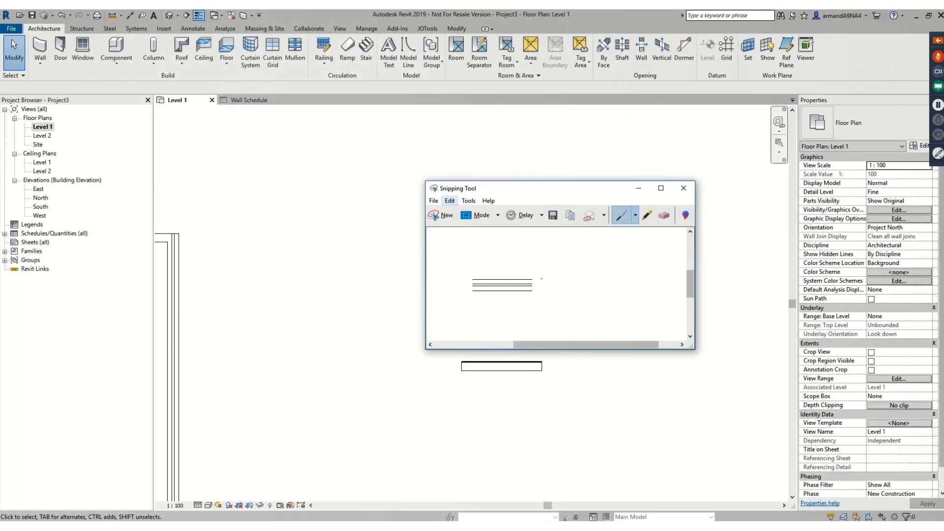
left_click(433, 201)
left_click(457, 226)
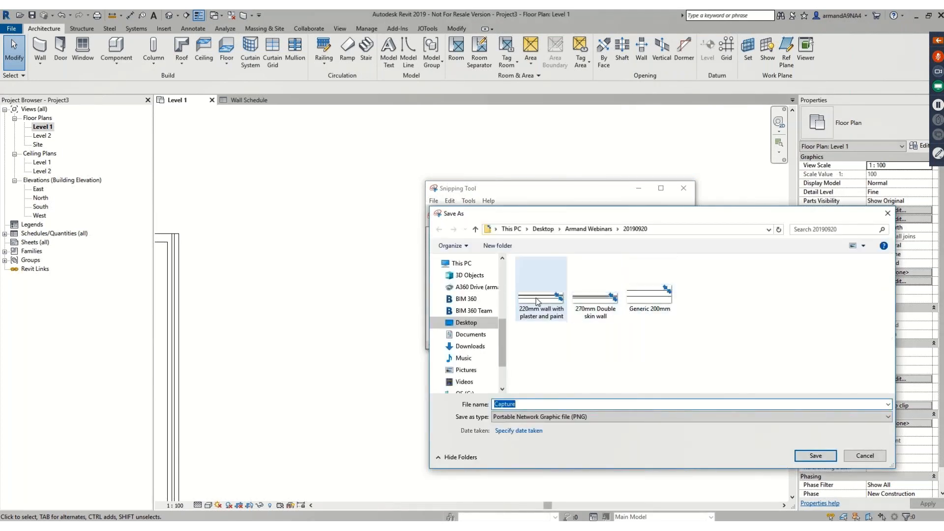
double_click(600, 297)
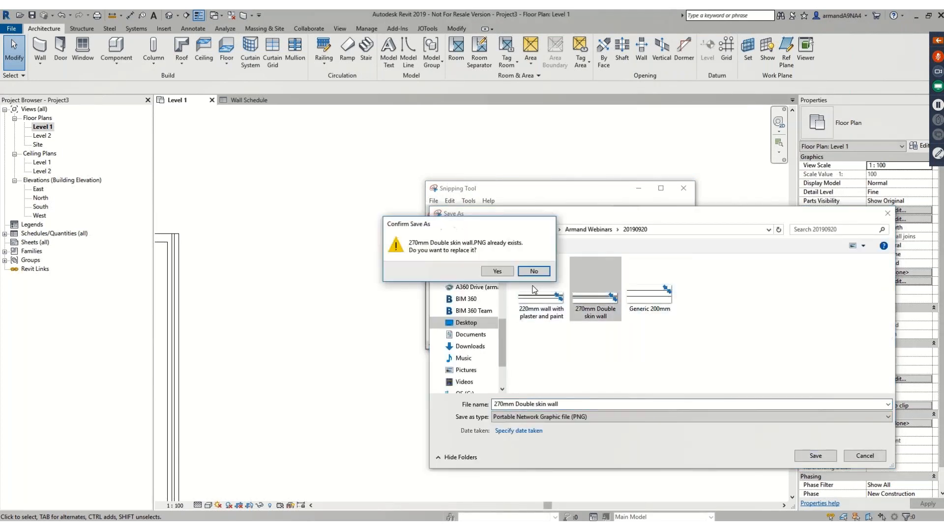
left_click(497, 272)
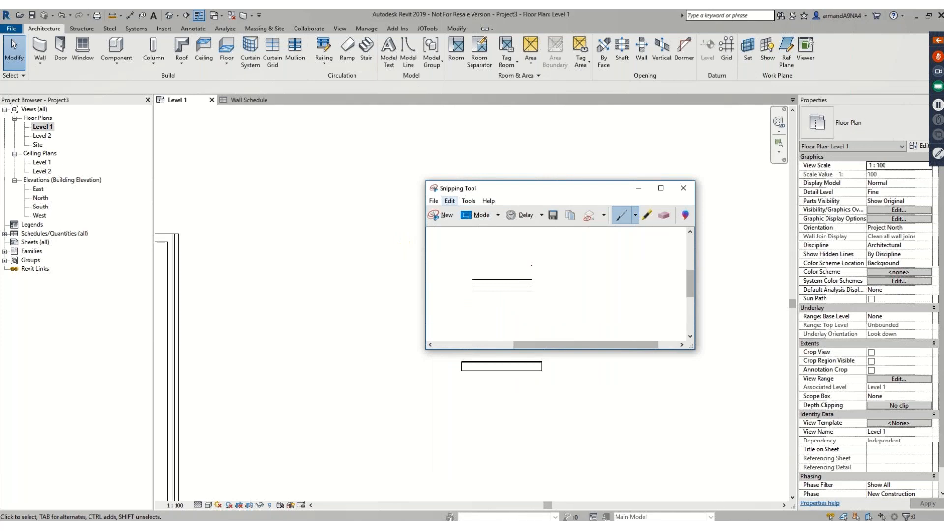
- Capture the middle of the lowest wall sample, save it over 220mm wall with plaster and paint.PNG, and close Snipping Tool
left_click(441, 215)
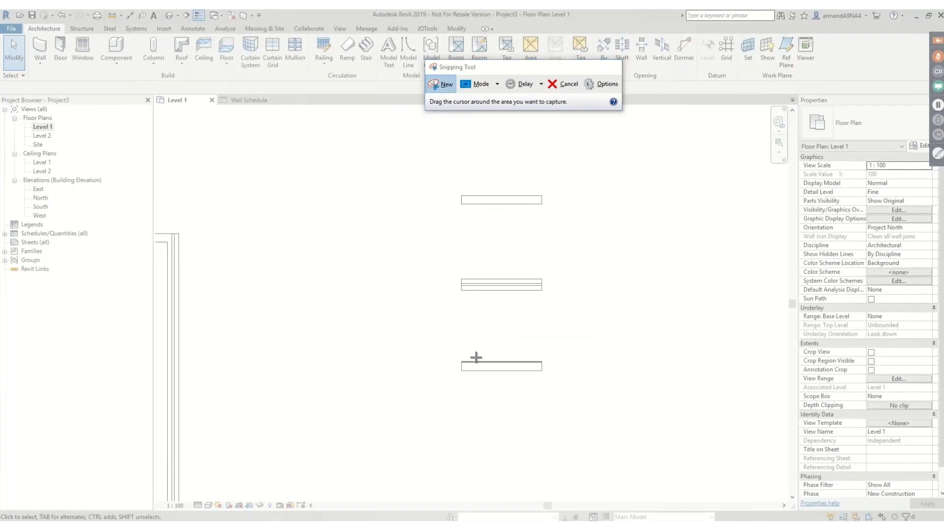
left_click_drag(477, 357, 529, 376)
left_click(437, 283)
left_click(471, 304)
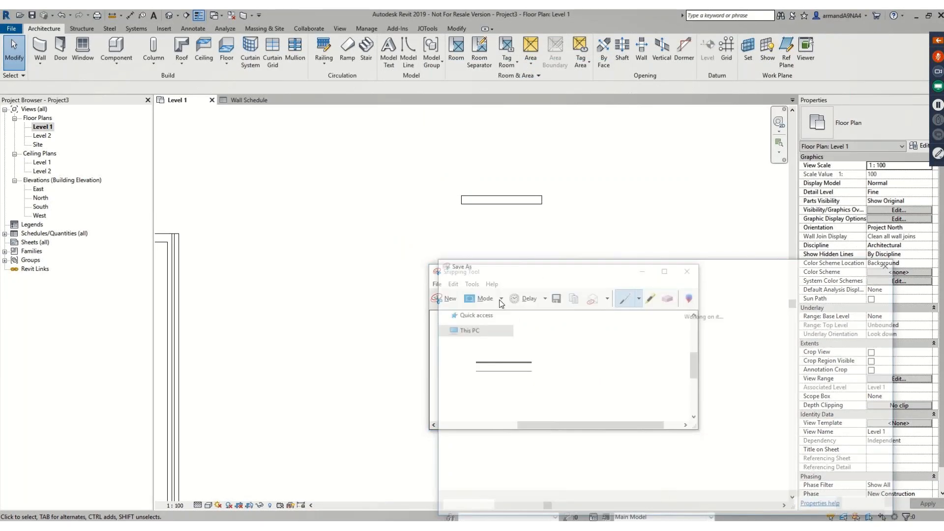
double_click(545, 345)
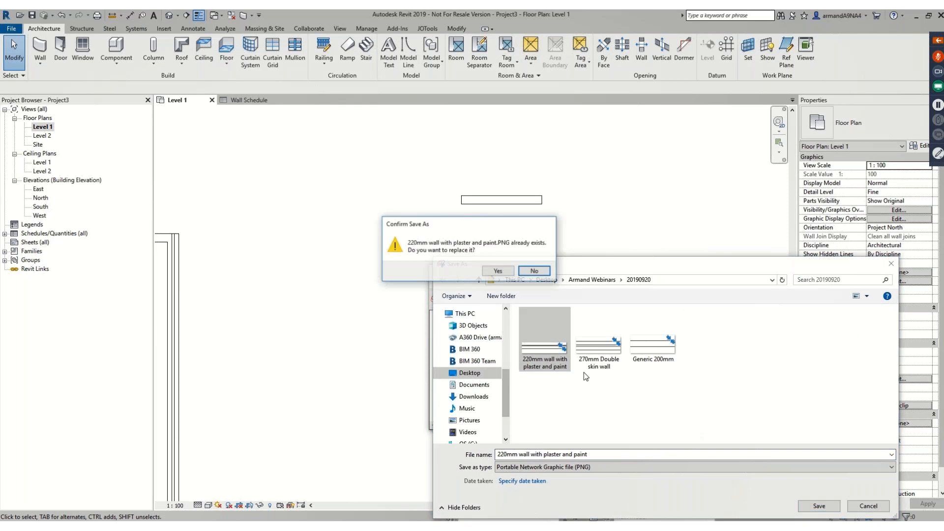
left_click(498, 271)
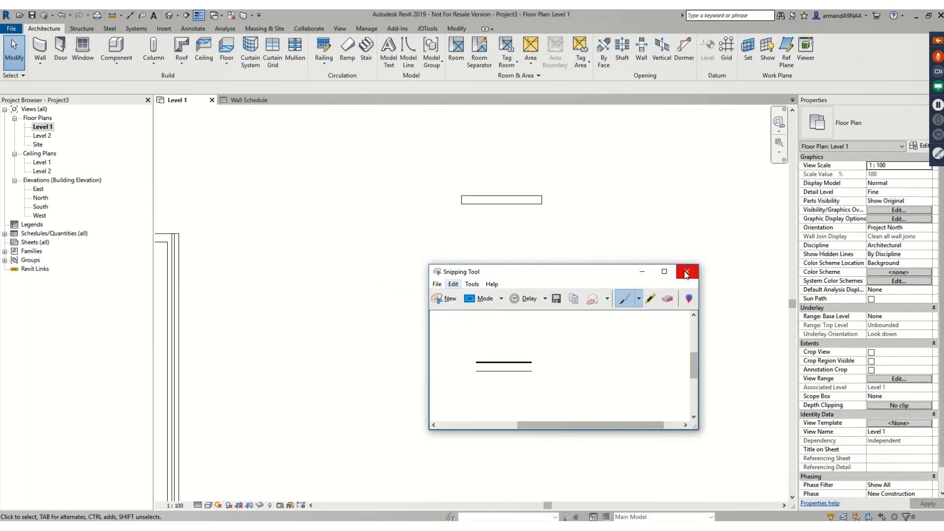
left_click(687, 272)
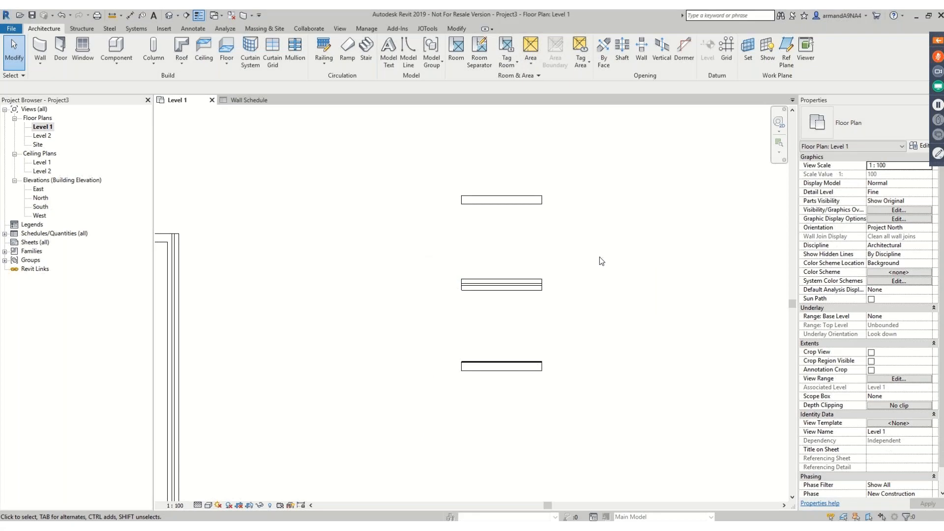
- In Revit's Wall Schedule, import 270mm Double skin wall.PNG as the image for the 270mm cavity wall type W01
left_click(4, 234)
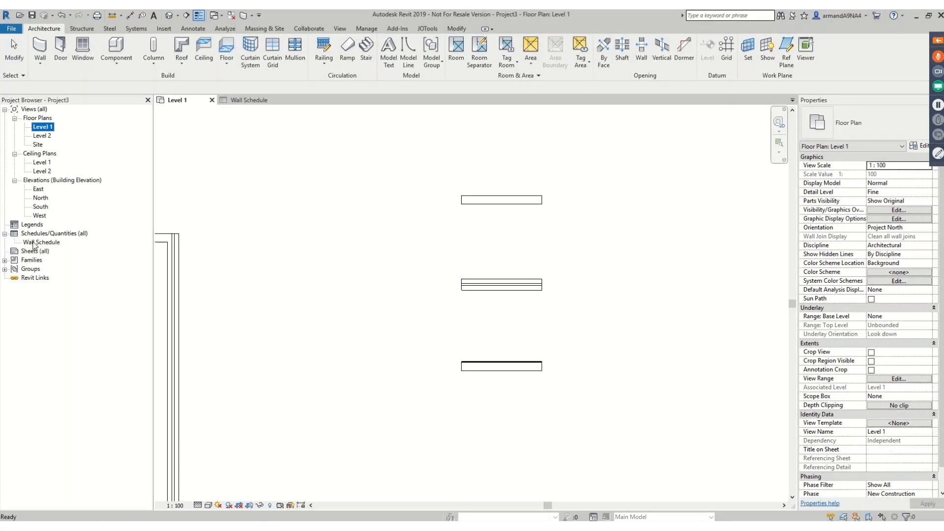
left_click(35, 242)
left_click(35, 243)
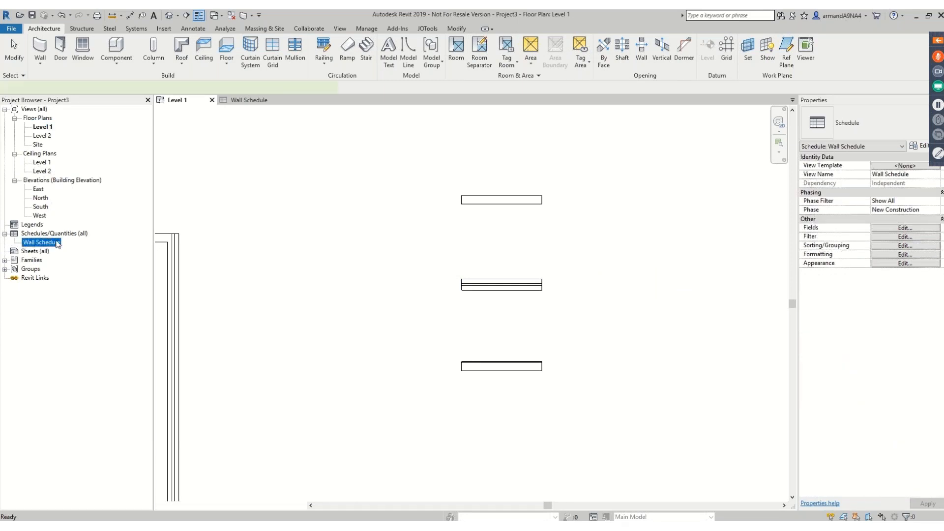
double_click(58, 243)
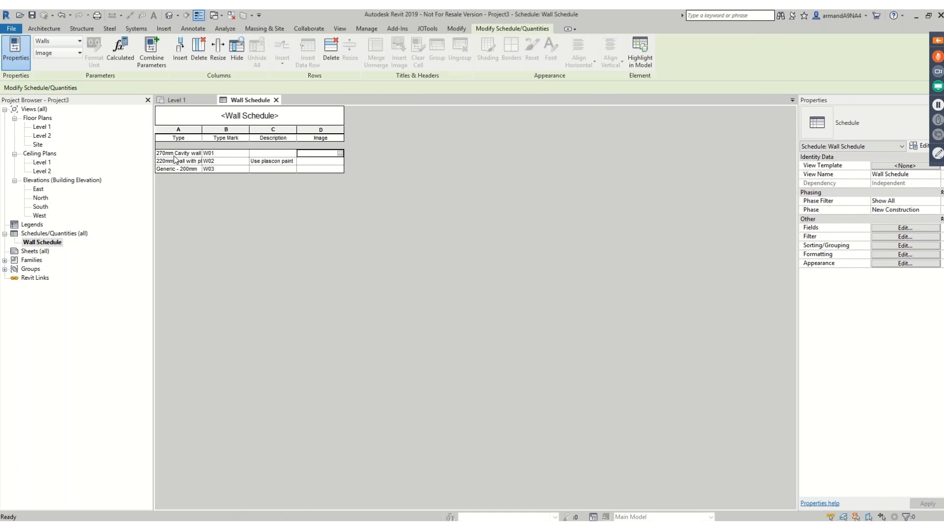
left_click(340, 154)
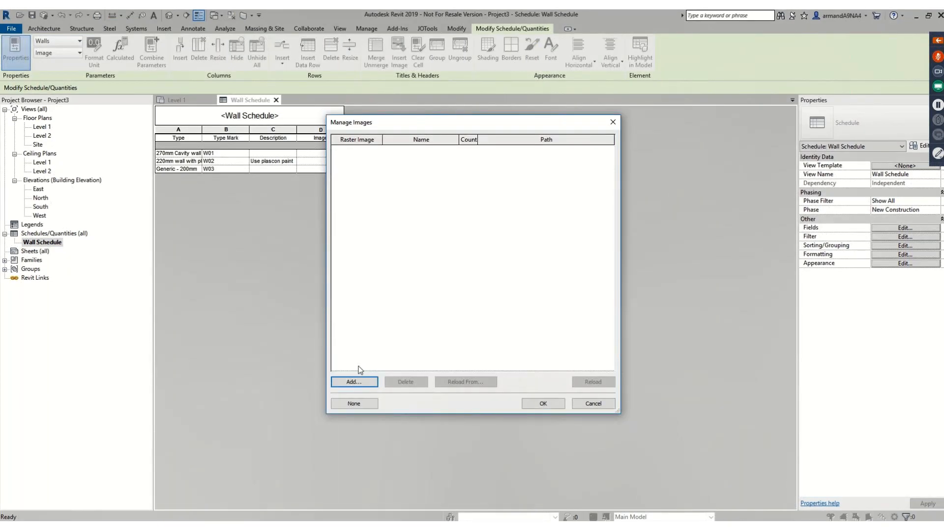
left_click(354, 383)
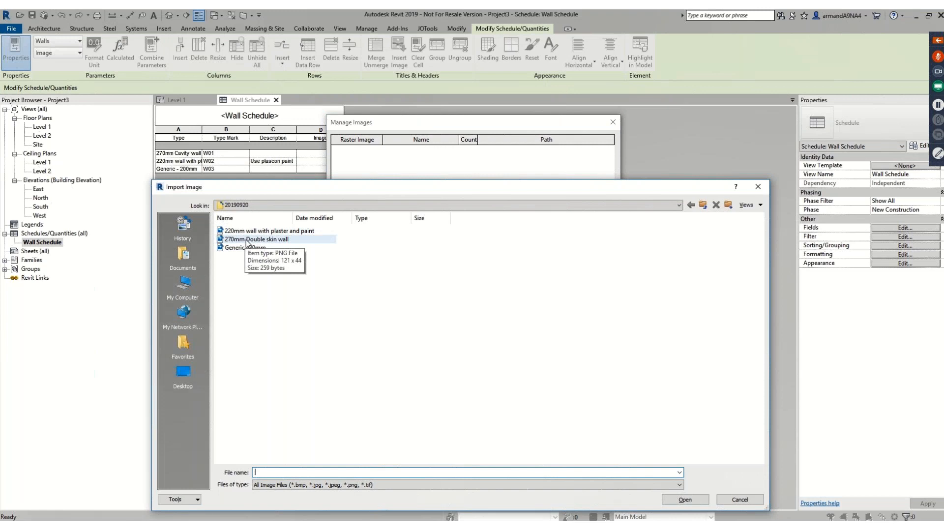
left_click(248, 240)
left_click(685, 499)
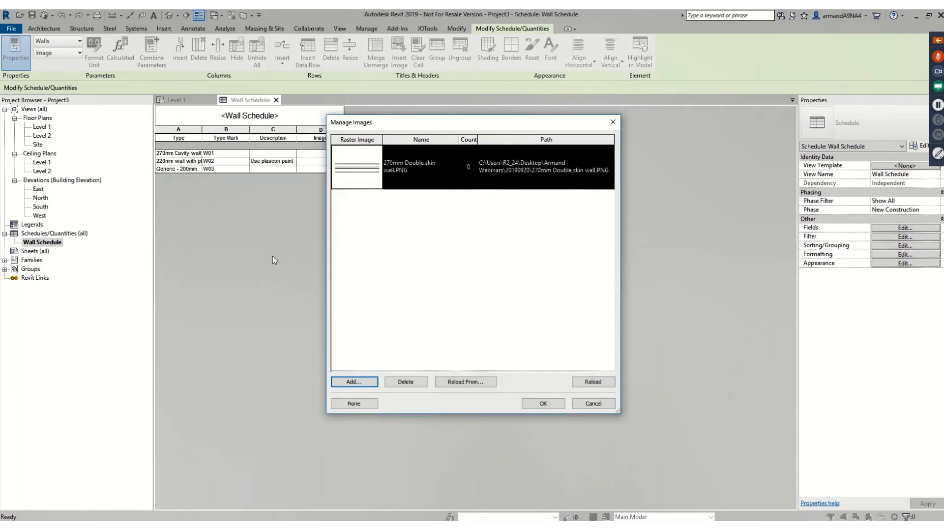
left_click(543, 404)
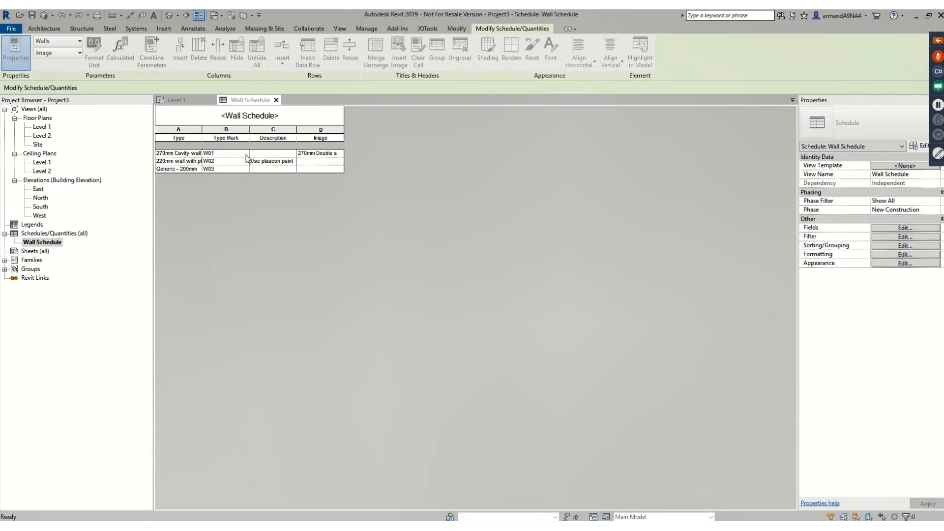
- Import 220mm wall with plaster and paint.PNG as the schedule image for wall type W02
left_click(325, 161)
left_click(342, 161)
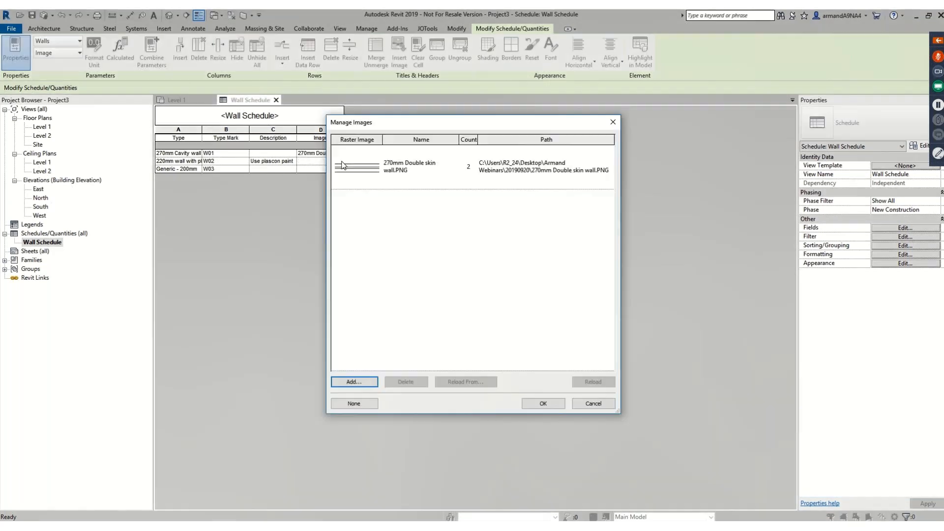
left_click(356, 382)
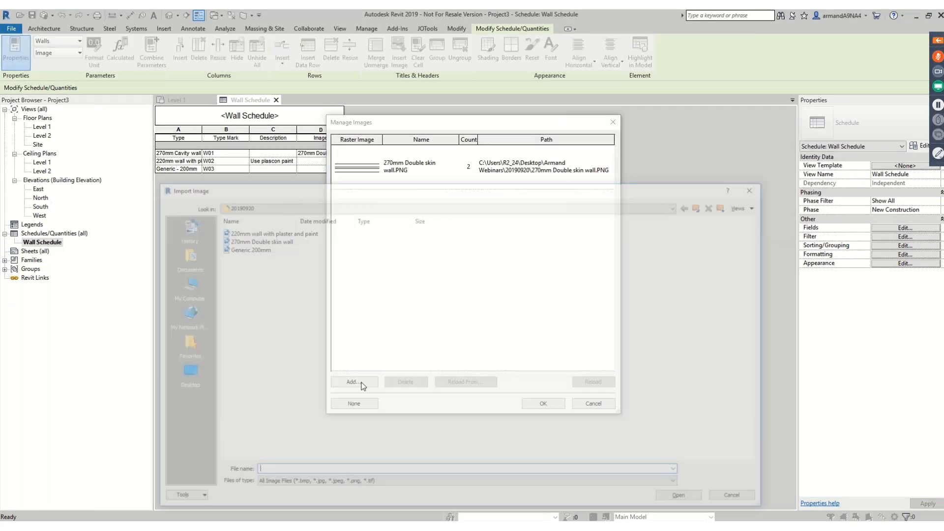
left_click(258, 232)
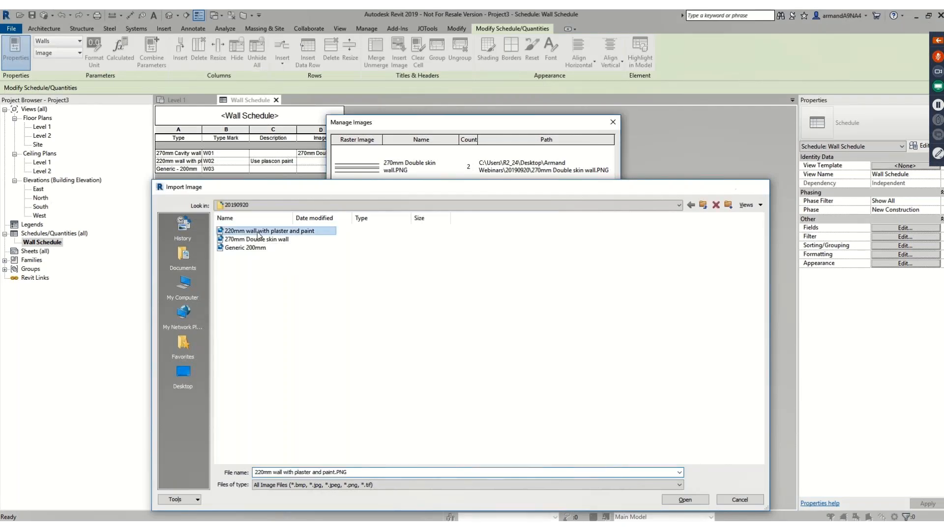
double_click(258, 231)
left_click(543, 404)
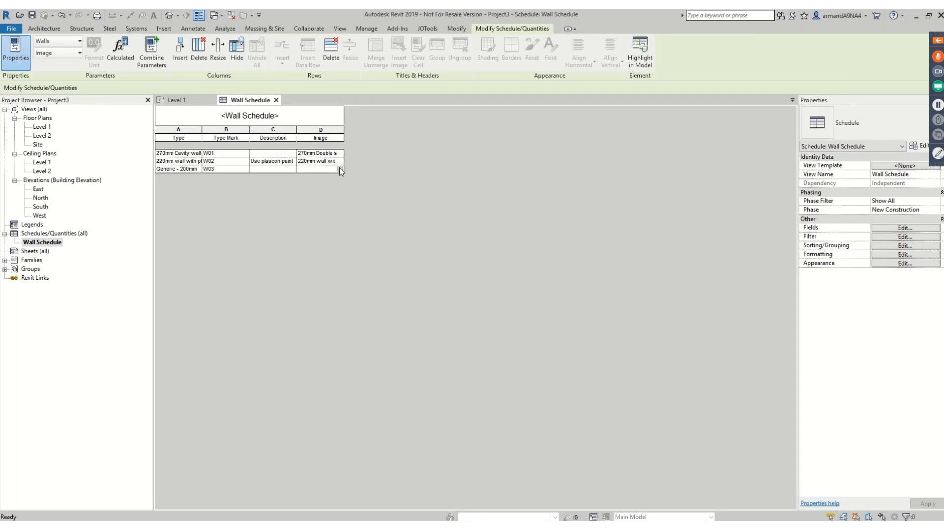
- Import Generic 200mm.PNG as the schedule image for the Generic - 200mm wall type W03
left_click(340, 170)
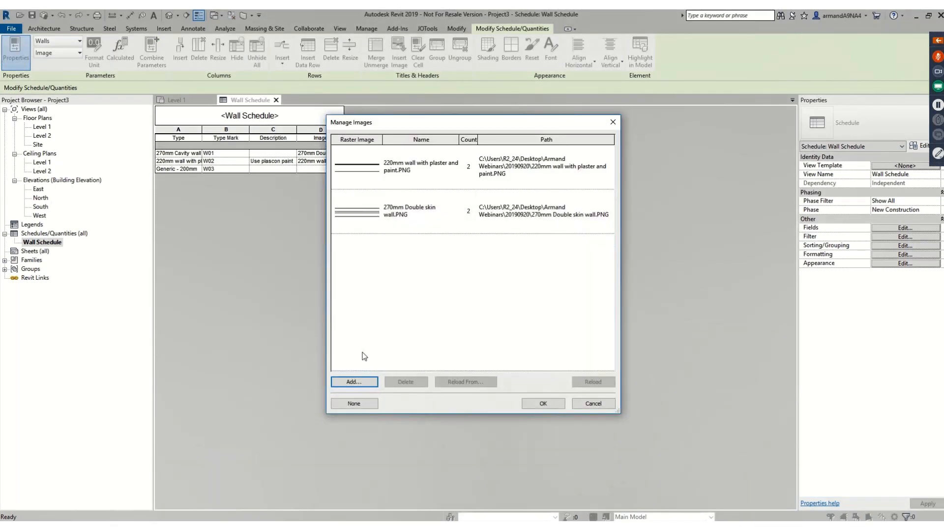
left_click(363, 382)
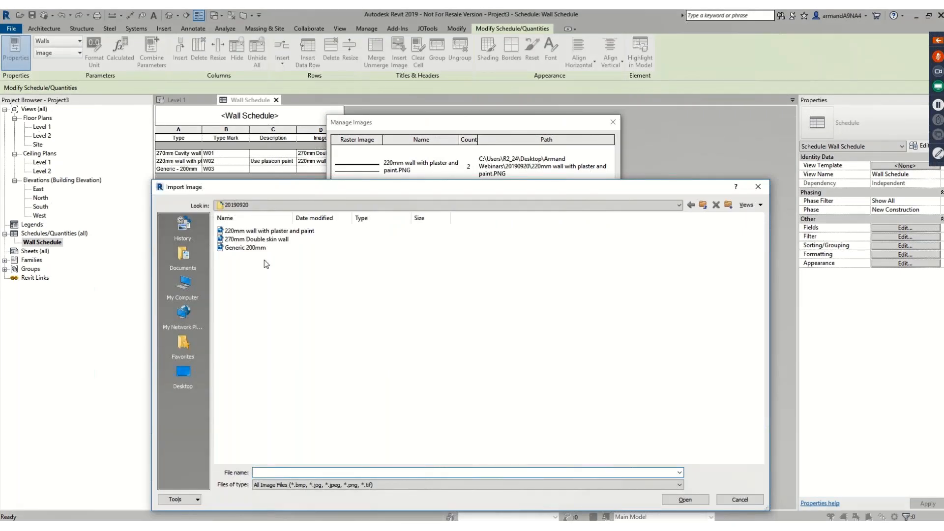
left_click(255, 248)
left_click(673, 499)
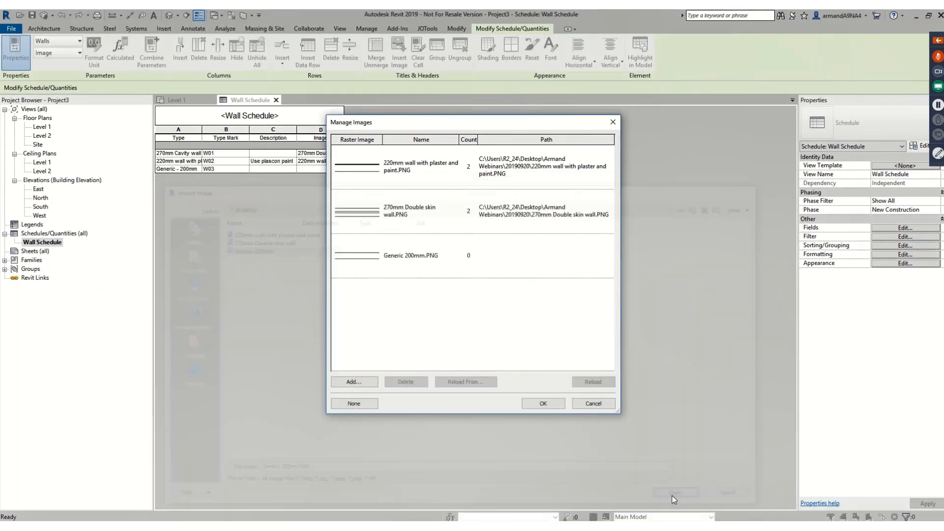
left_click(543, 403)
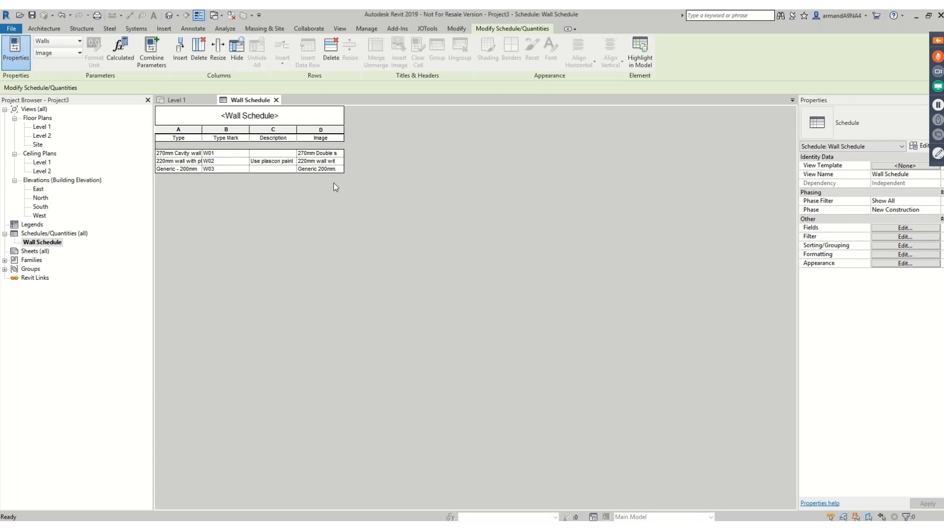
- Create a new sheet with the A1 metric titleblock
left_click(35, 252)
right_click(36, 252)
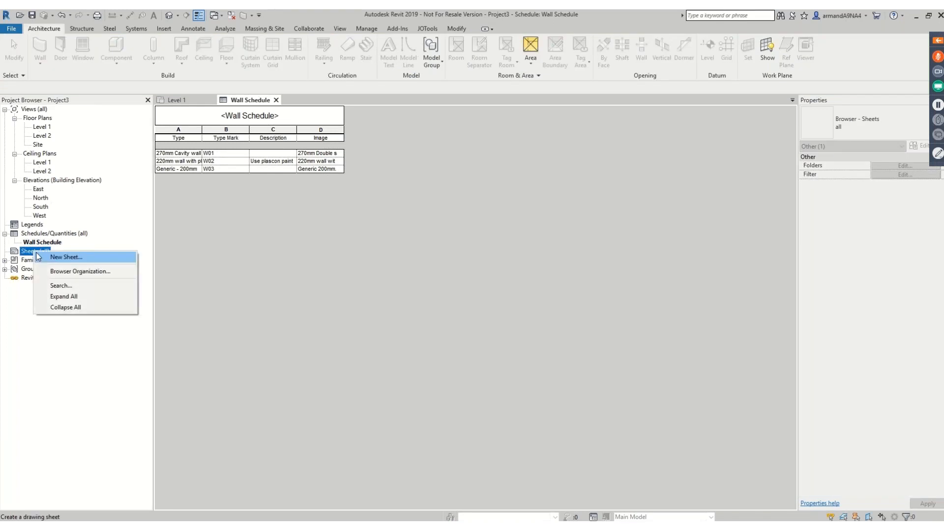
left_click(58, 258)
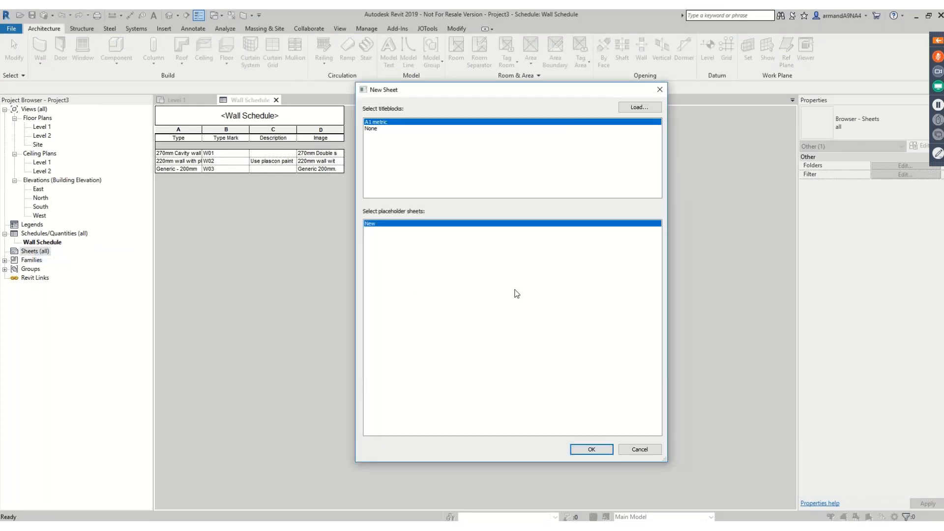
left_click(594, 450)
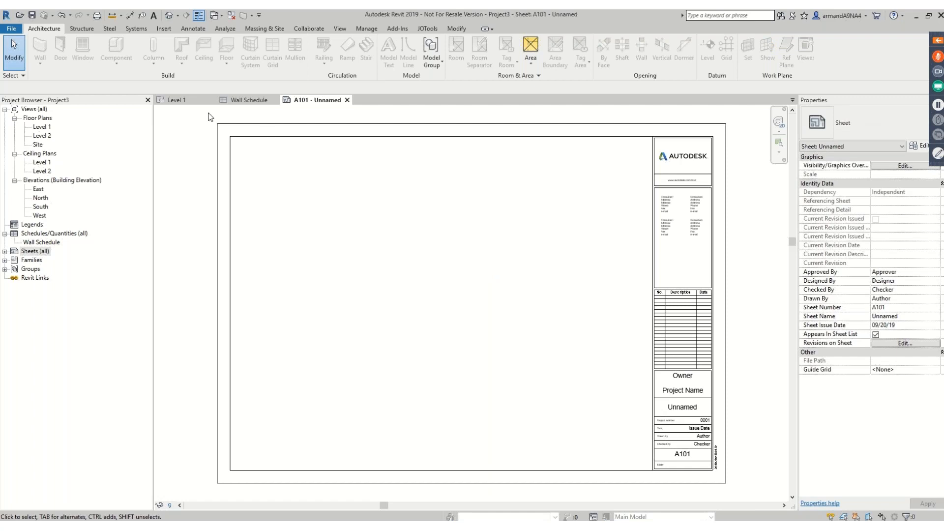
- Turn on Crop View and Crop Region Visible for the Level 1 floor plan
left_click(177, 102)
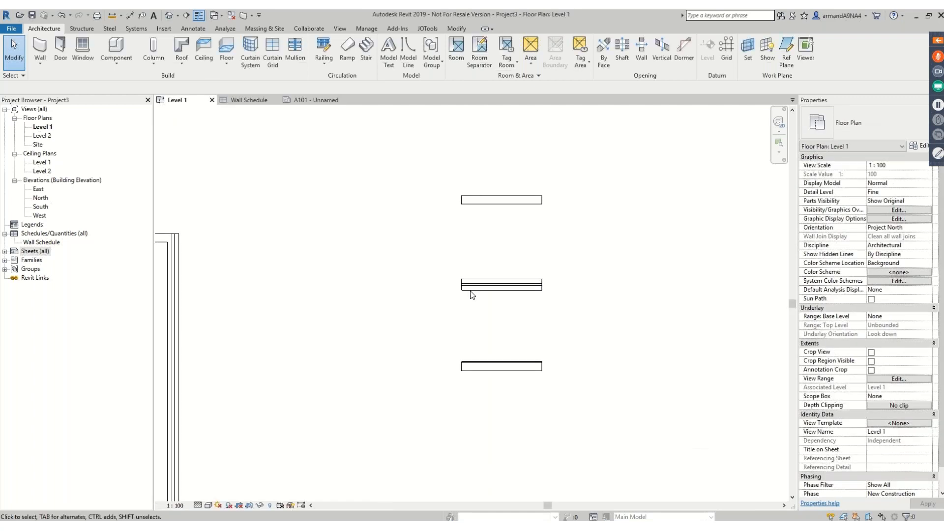
middle_click(452, 272)
middle_click(452, 272)
left_click_drag(619, 269, 583, 212)
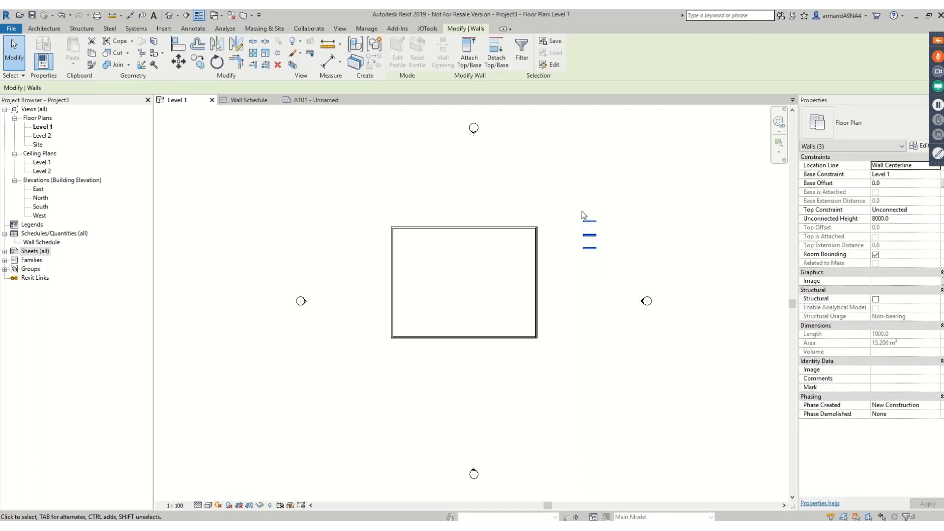
left_click(651, 212)
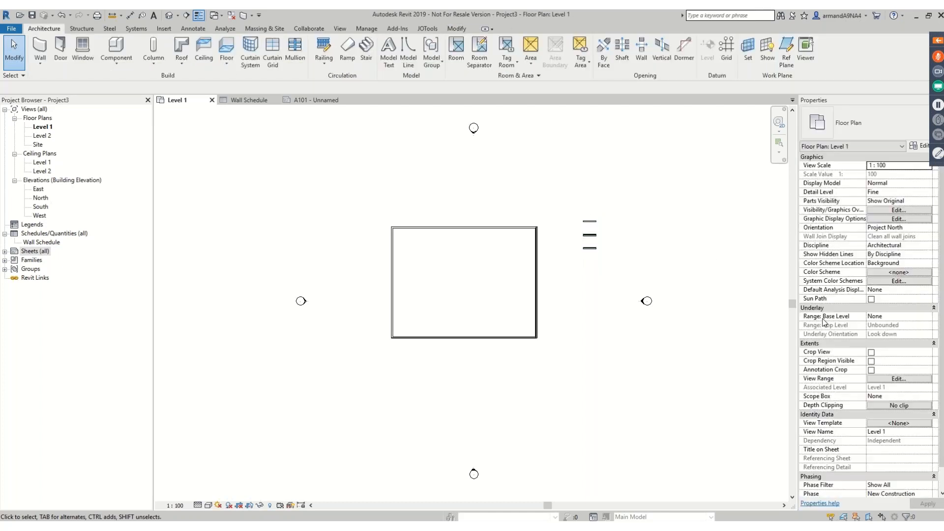
left_click(872, 361)
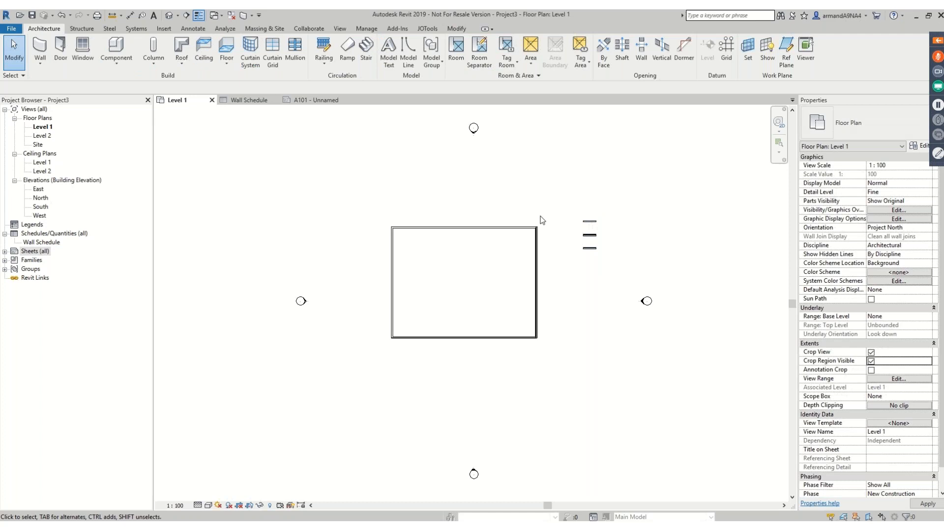
- Shrink the Level 1 crop region on all four sides to closely surround the building without the wall samples, and hide the crop boundary
left_click(688, 263)
left_click_drag(687, 283, 581, 283)
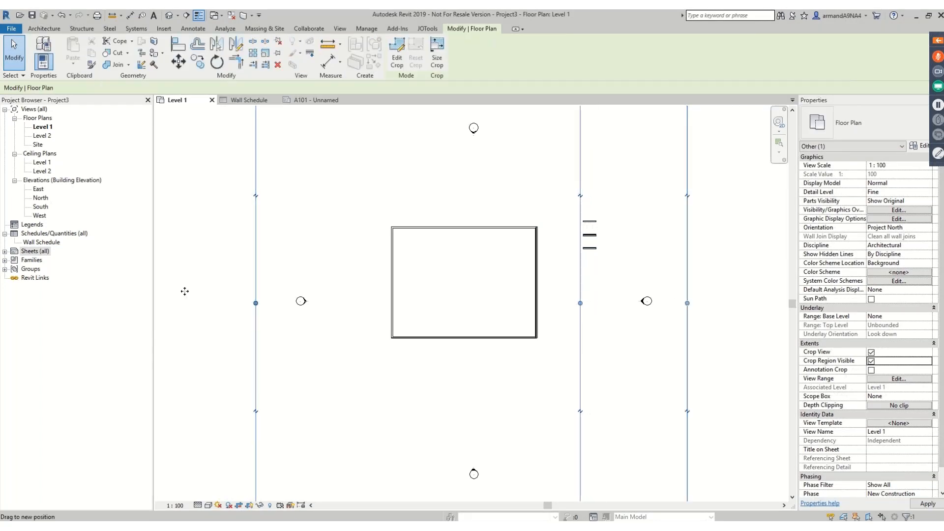
left_click_drag(333, 311, 346, 308)
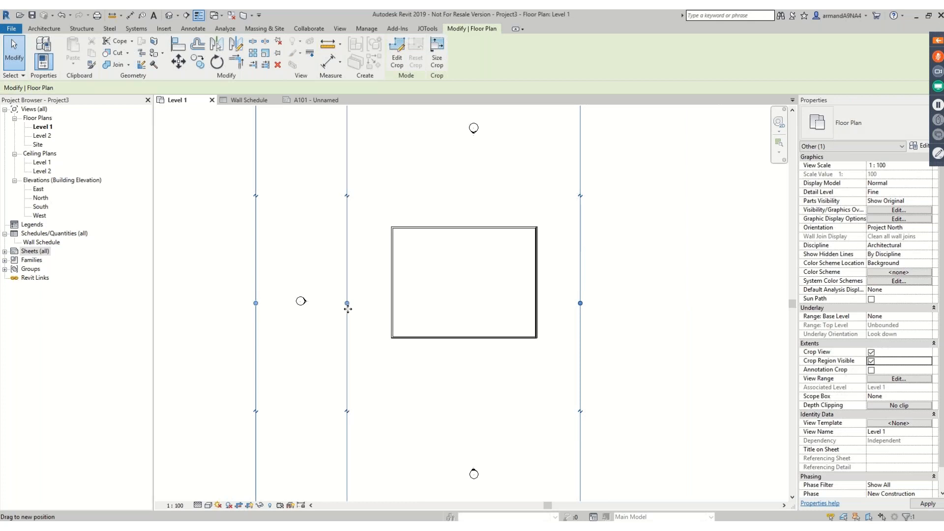
scroll(346, 307, "down", 1)
left_click_drag(425, 448, 423, 348)
left_click_drag(423, 164, 422, 232)
left_click(590, 279)
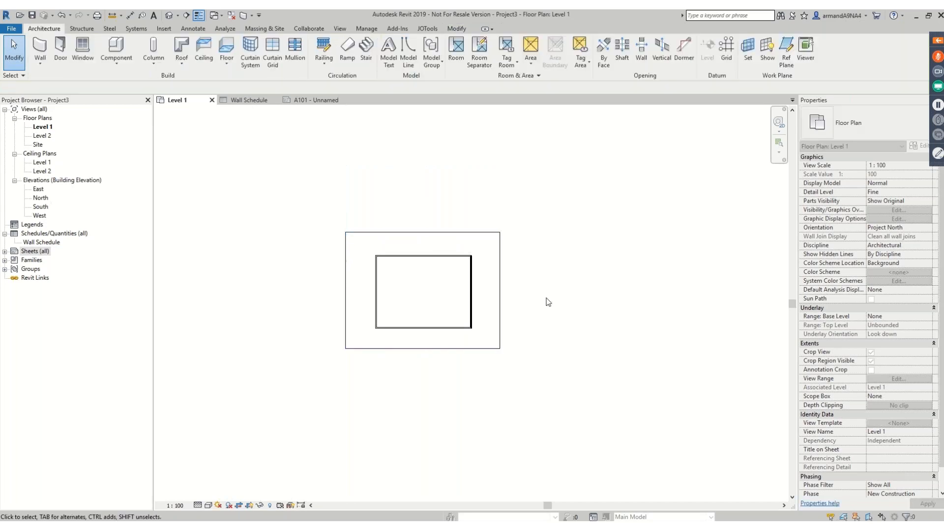
left_click(872, 361)
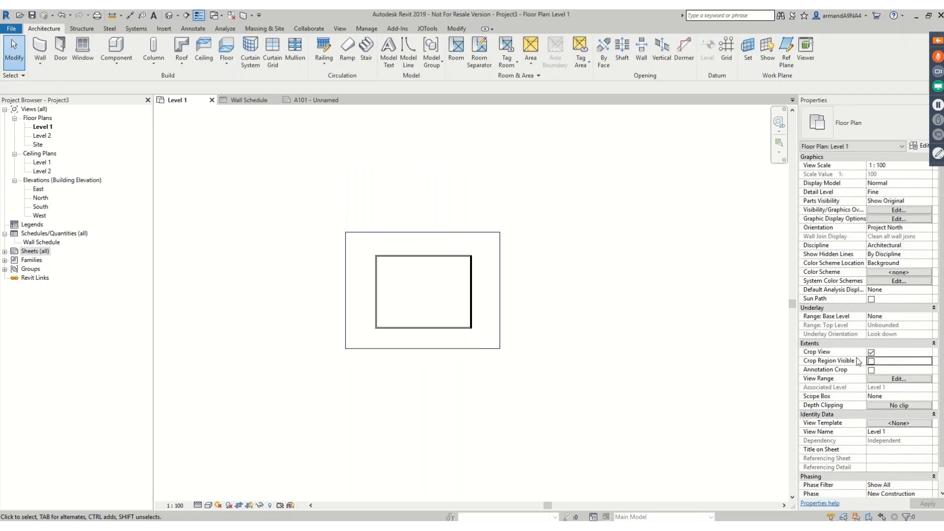
- Open sheet A101 and place the Level 1 floor plan on it, in the left half of the drawing area
middle_click(661, 310)
middle_click(662, 310)
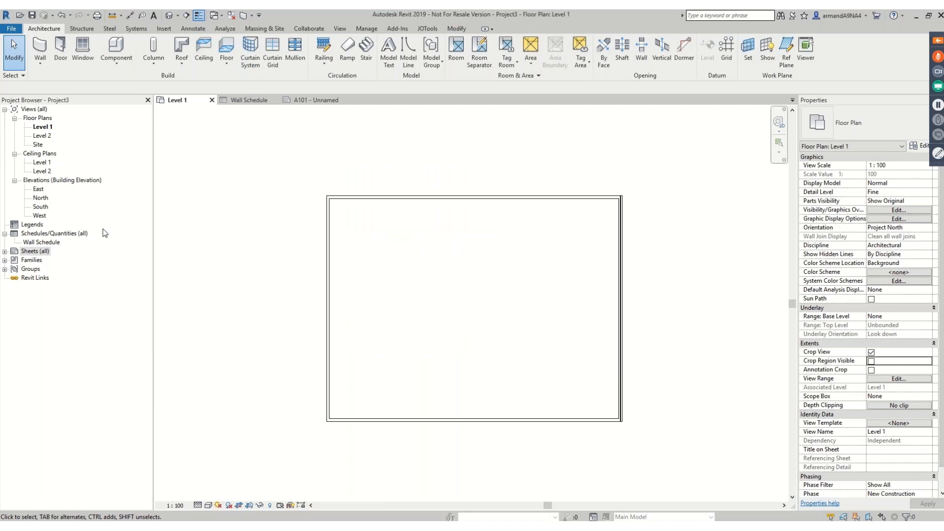
left_click(5, 251)
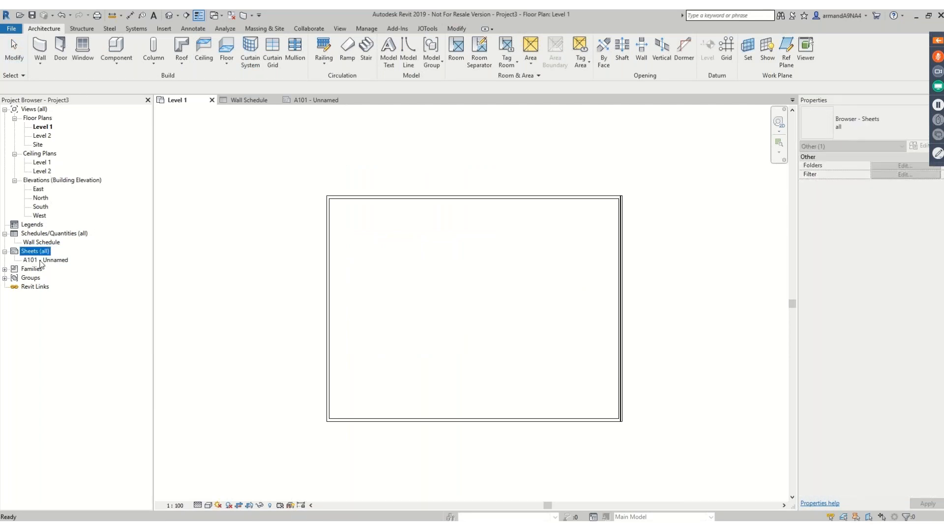
double_click(41, 261)
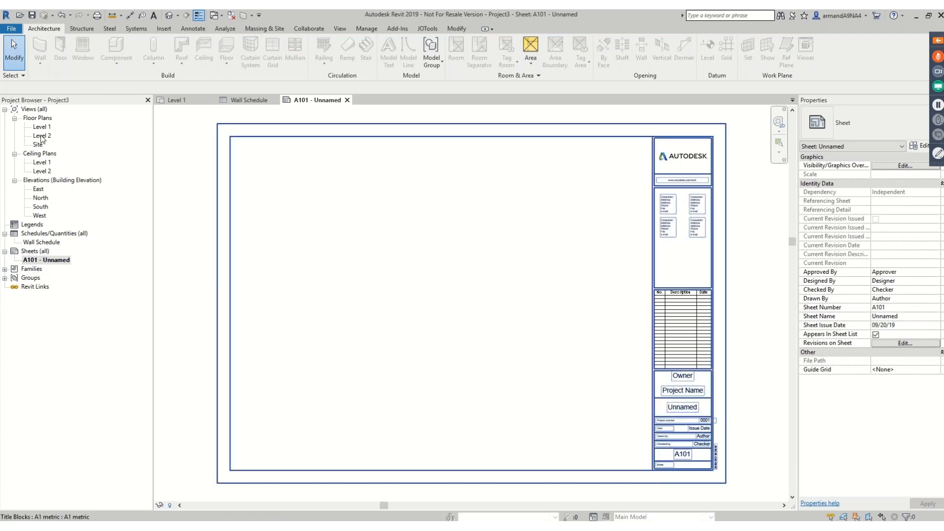
left_click_drag(44, 130, 362, 259)
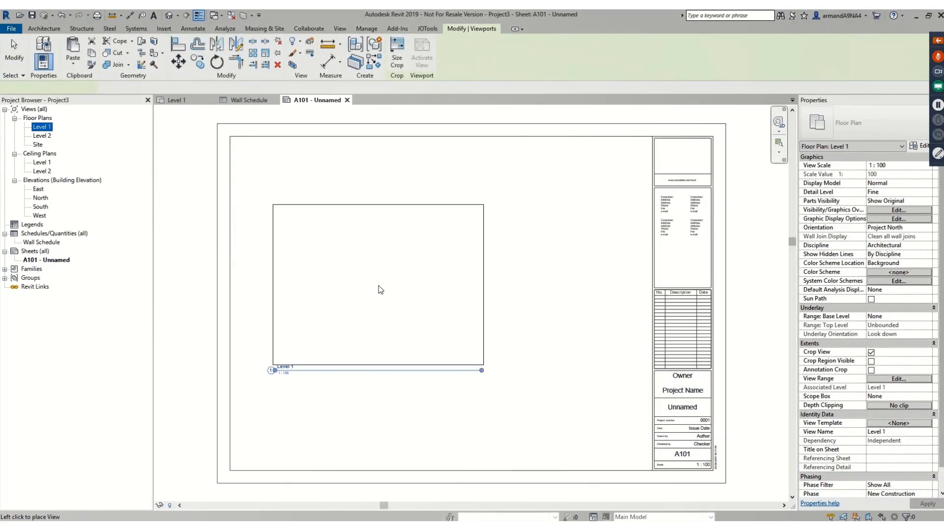
left_click(381, 288)
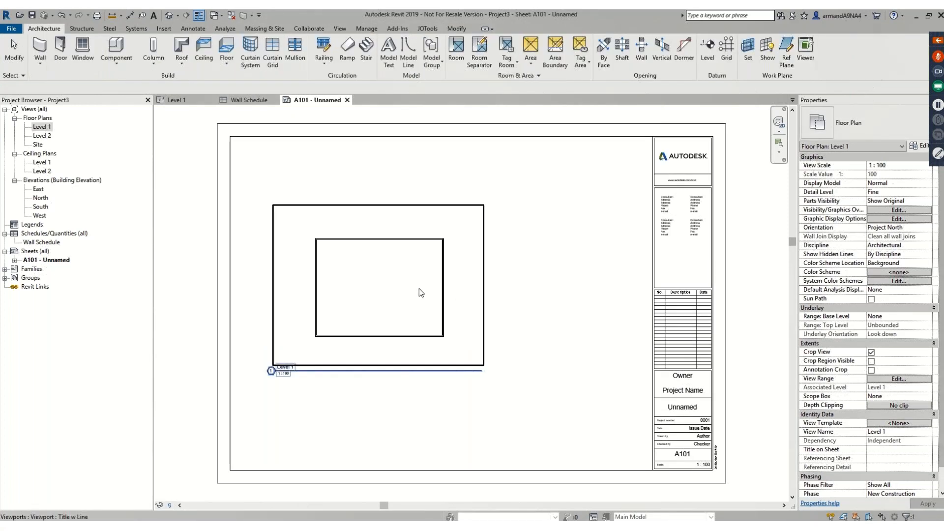
- Shorten the Level 1 viewport's title line and move the title directly beneath the plan's lower-left corner
left_click(421, 292)
left_click_drag(311, 378, 332, 354)
left_click(296, 390)
left_click(286, 372)
key("Escape")
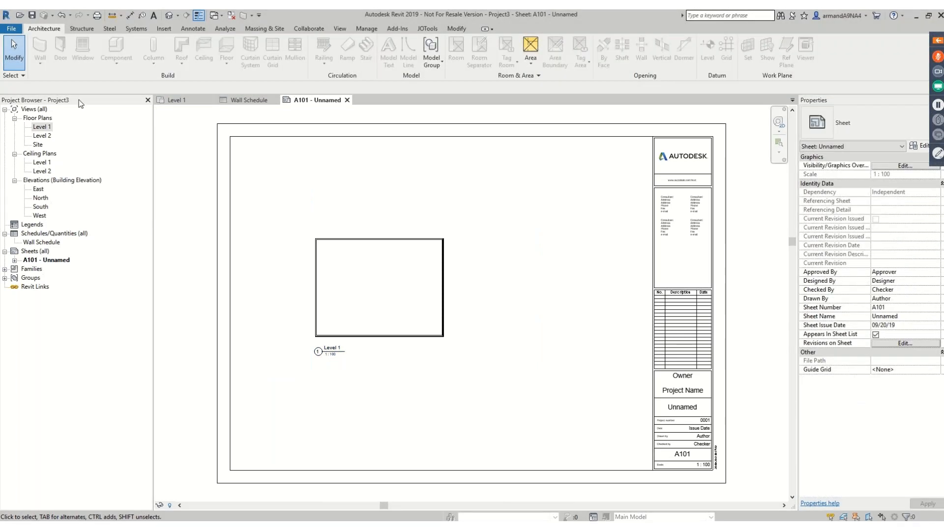
- Place the Wall Schedule on sheet A101 in the lower-right corner of the drawing area beside the titleblock
left_click(50, 244)
left_click_drag(49, 244, 555, 276)
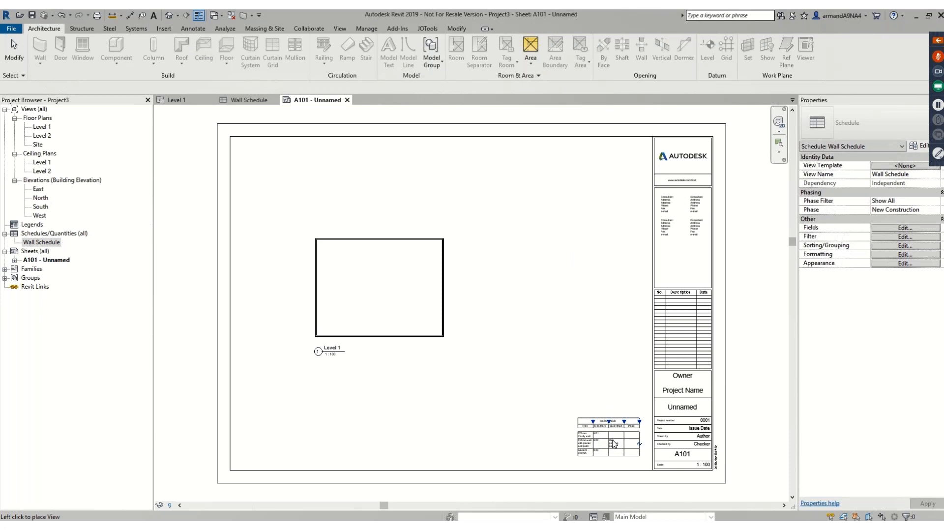
left_click(621, 450)
left_click(638, 408)
- Move the Wall Schedule up and away from the titleblock and widen its Image column to enlarge the wall images
scroll(640, 465, "up", 3)
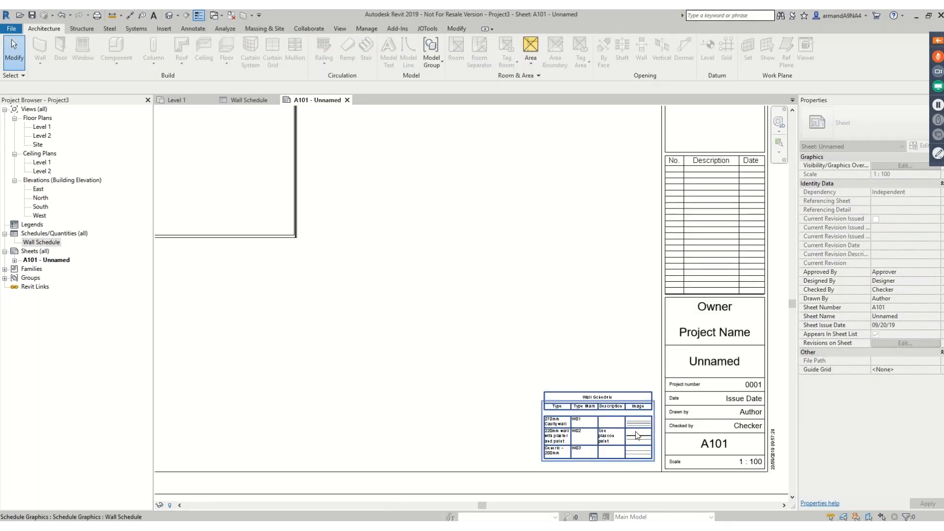
scroll(637, 435, "up", 2)
left_click(621, 376)
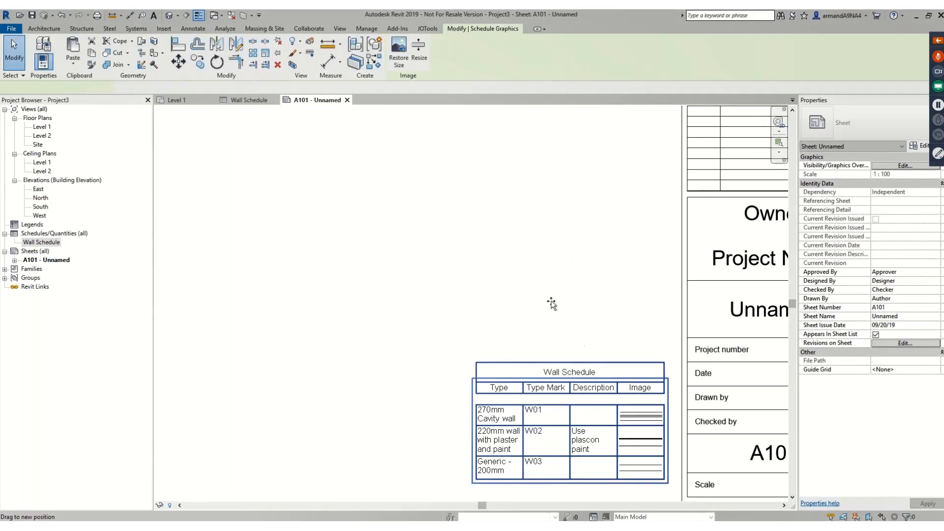
left_click_drag(551, 304, 552, 304)
left_click_drag(613, 305, 631, 306)
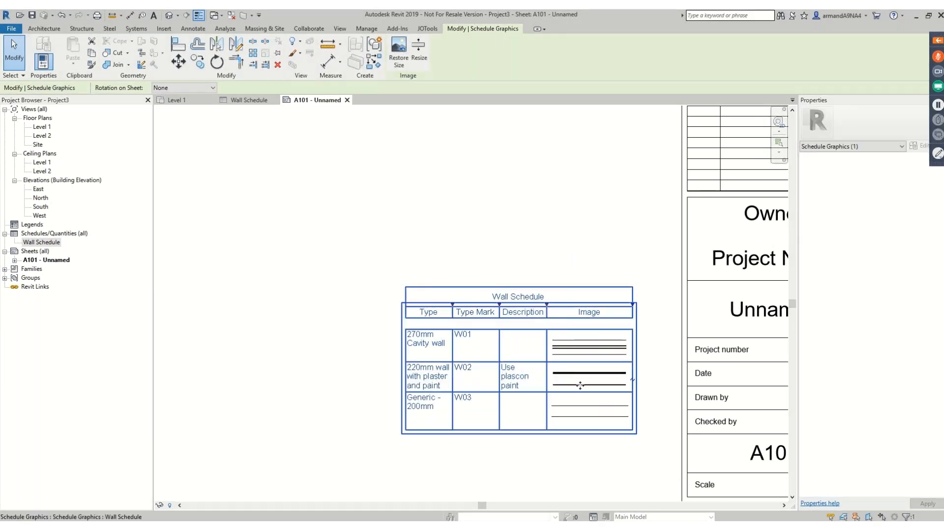
left_click(563, 238)
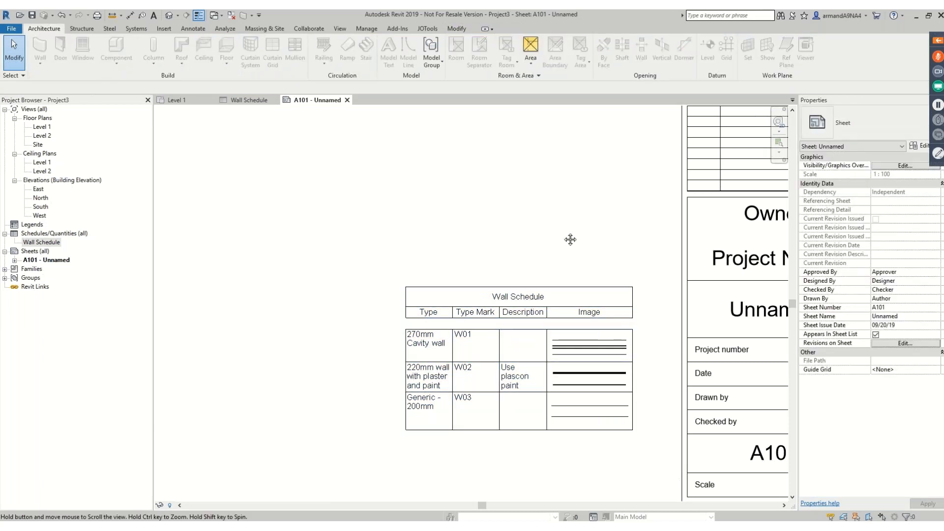
middle_click(570, 239)
middle_click(570, 239)
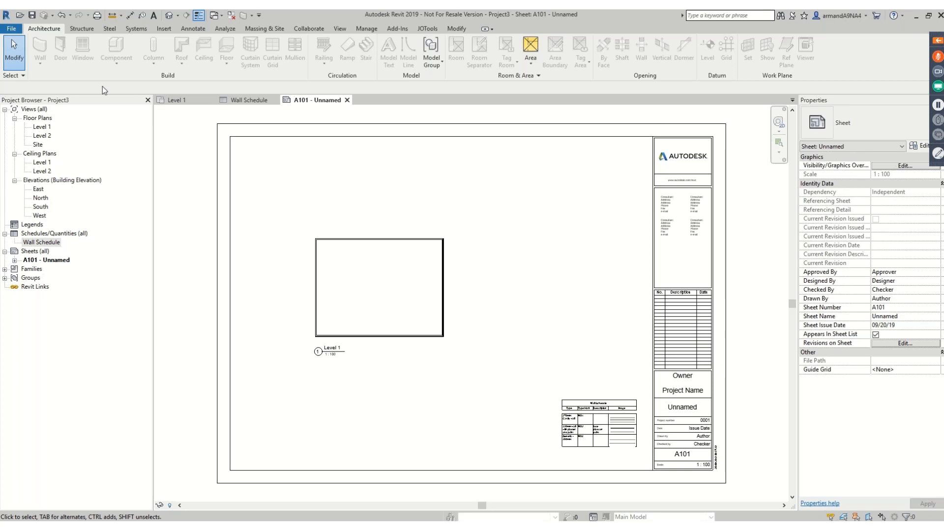